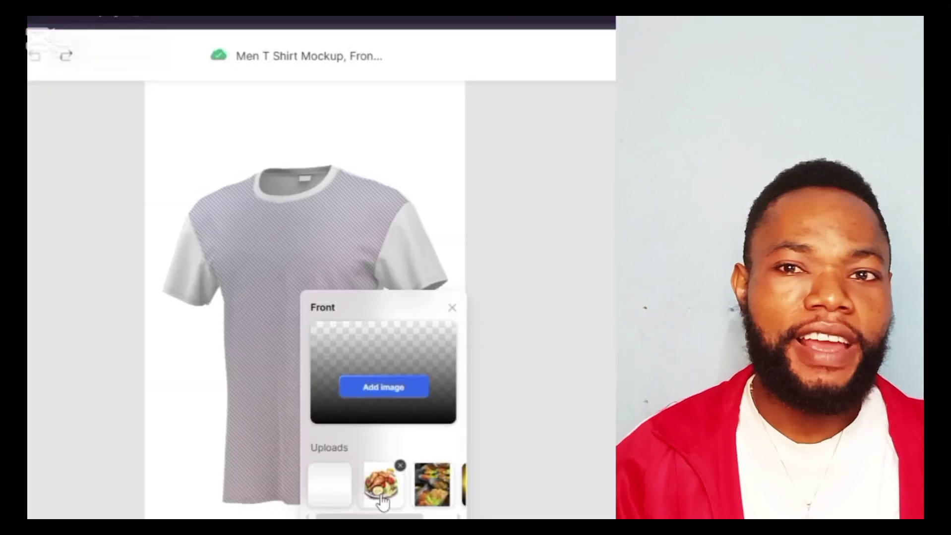
Step: Apply the food artwork to the T-shirt mockup's front print area
{"action": "left_click", "coordinate": [382, 501]}
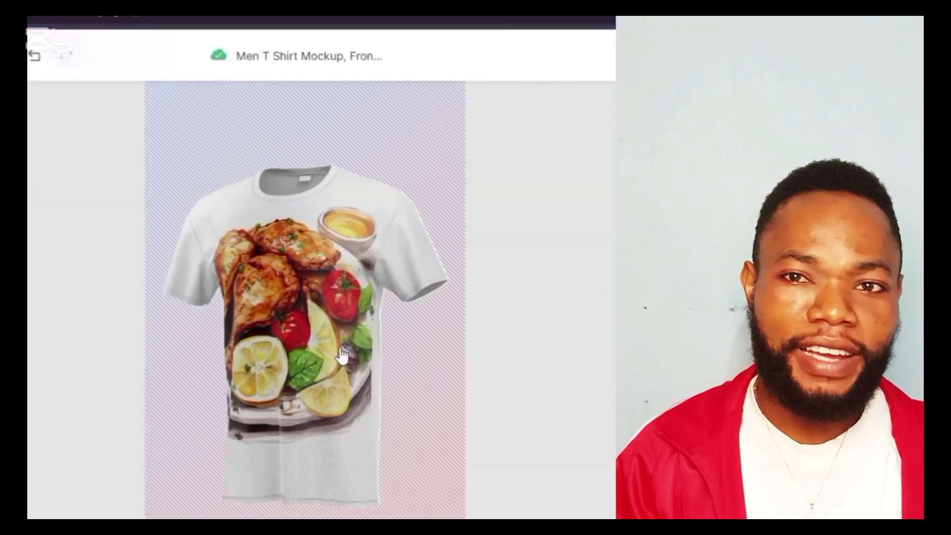
{"action": "left_click", "coordinate": [397, 317]}
{"action": "left_click", "coordinate": [404, 322]}
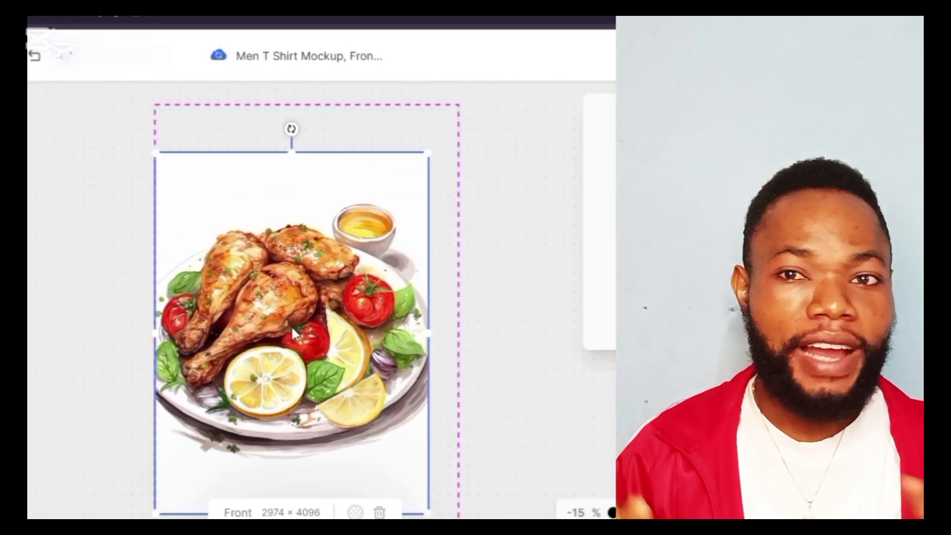
{"action": "left_click", "coordinate": [505, 323]}
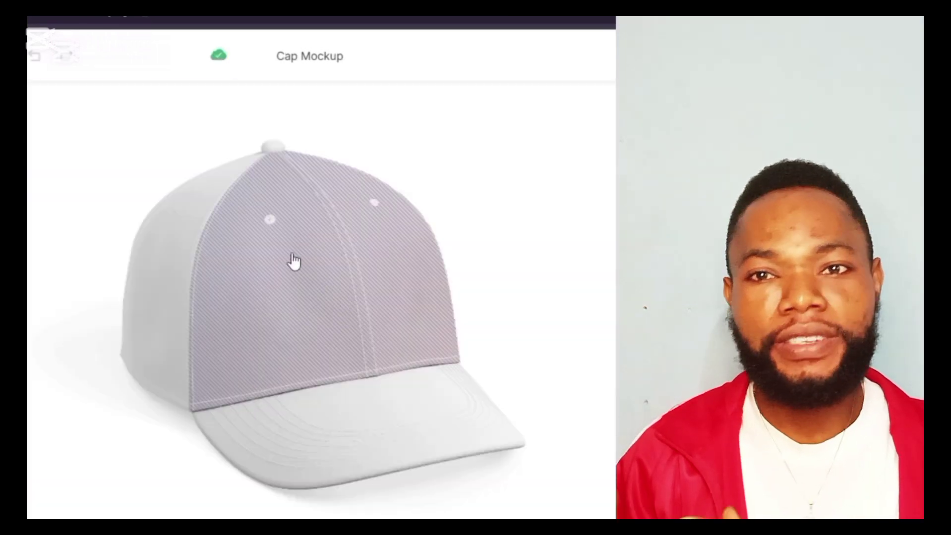
Step: Upload the AGRO logo to the cap's Crown Front, shrinking it and moving it lower
{"action": "left_click", "coordinate": [280, 296]}
{"action": "left_click", "coordinate": [382, 375]}
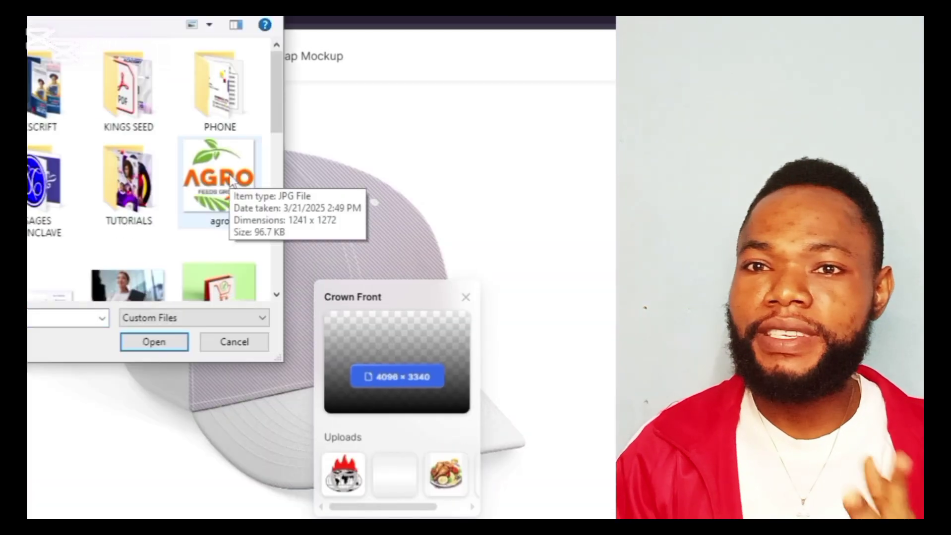
{"action": "double_click", "coordinate": [216, 187]}
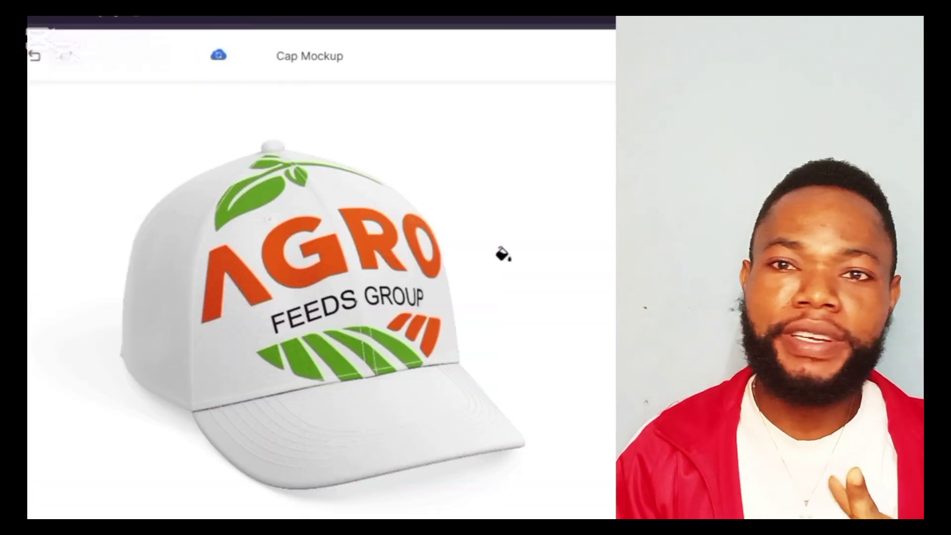
{"action": "left_click", "coordinate": [426, 297]}
{"action": "left_click", "coordinate": [424, 323]}
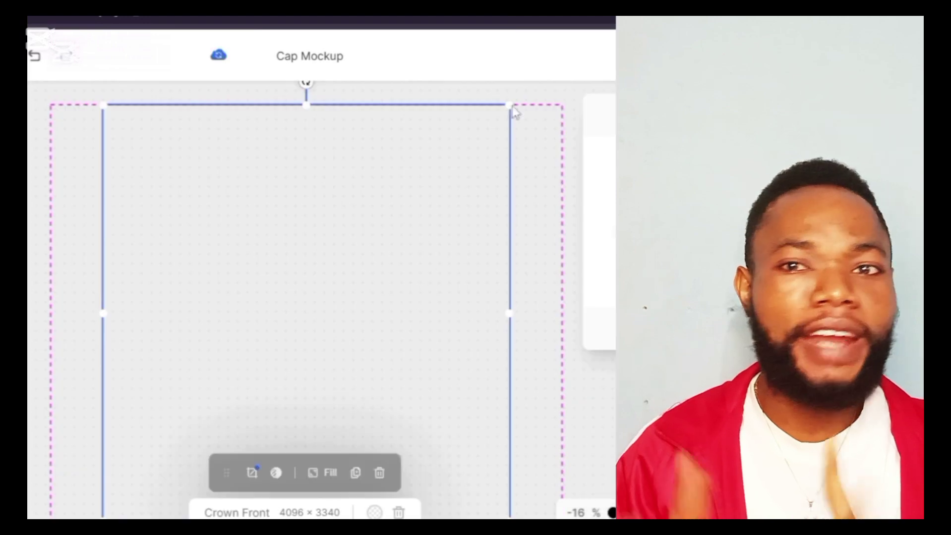
{"action": "left_click_drag", "start_coordinate": [326, 306], "coordinate": [313, 377]}
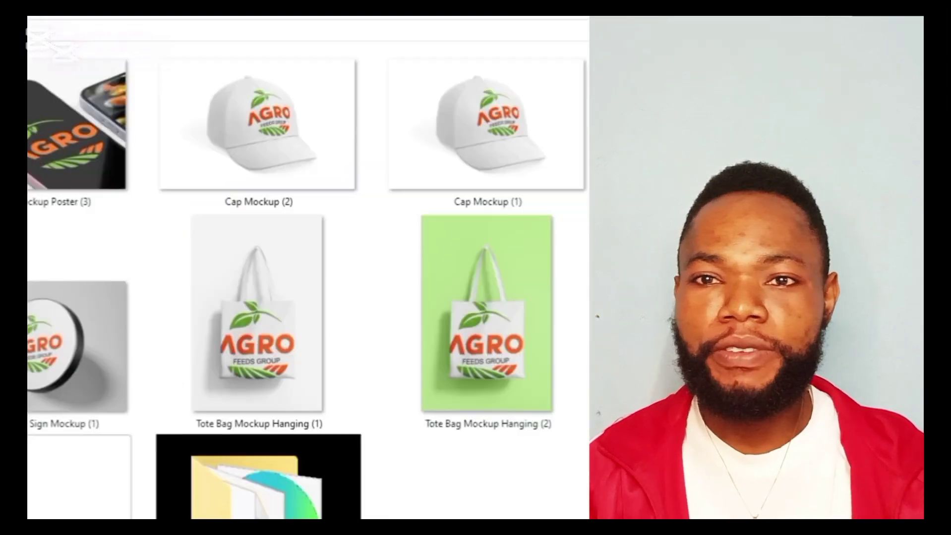
{"action": "left_click", "coordinate": [257, 129]}
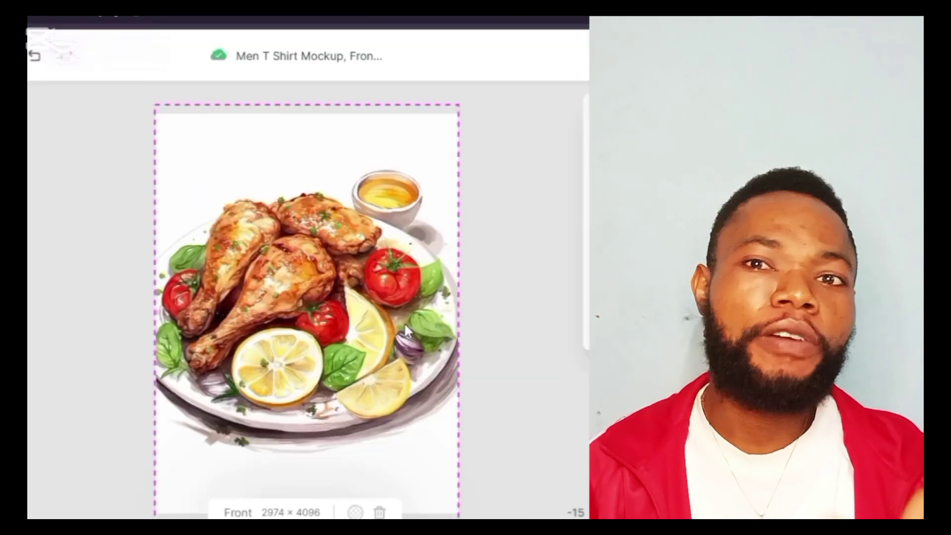
Step: Switch to CorelDRAW X7 to show the finished Gladdy's Hair Mall flyer in Untitled-1
{"action": "left_click", "coordinate": [404, 322]}
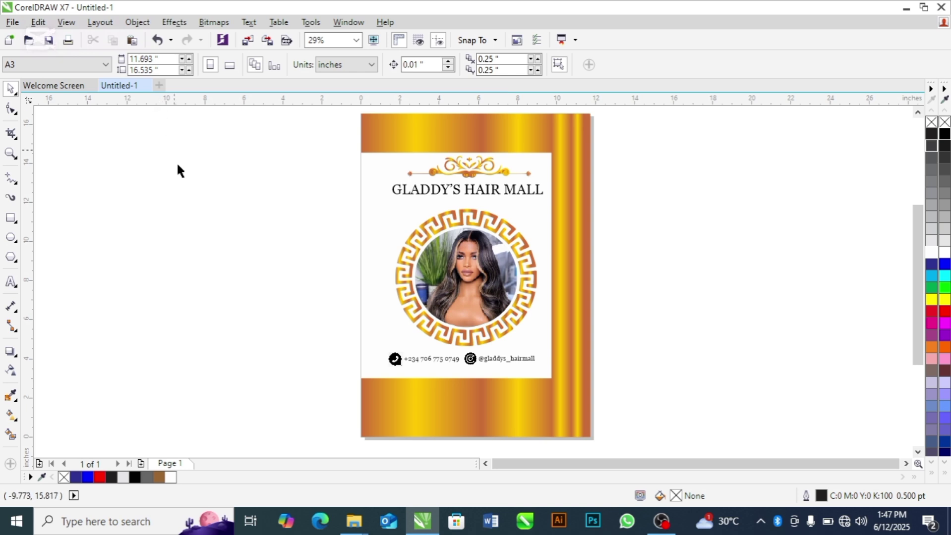
Step: Create a new A3 document with inches as the measurement unit
{"action": "key", "text": "ctrl+n"}
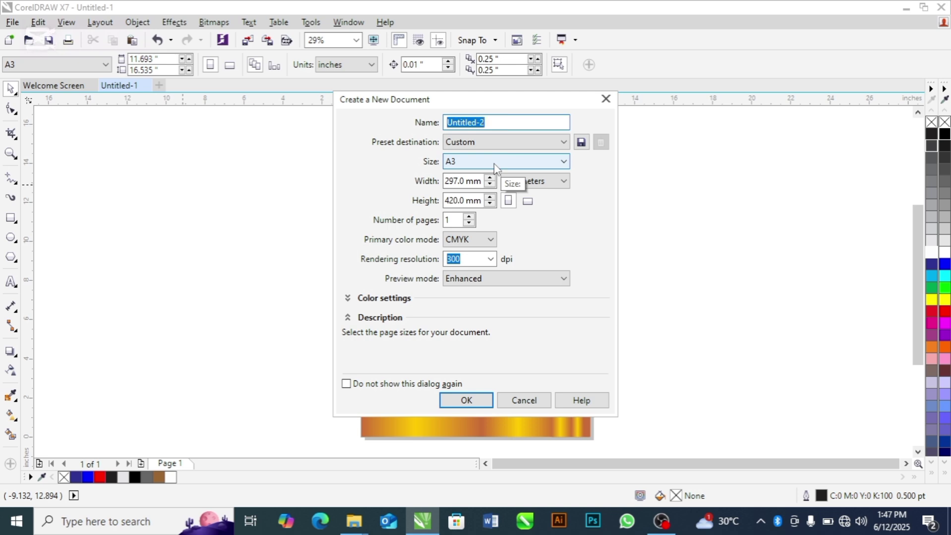
{"action": "left_click", "coordinate": [562, 165]}
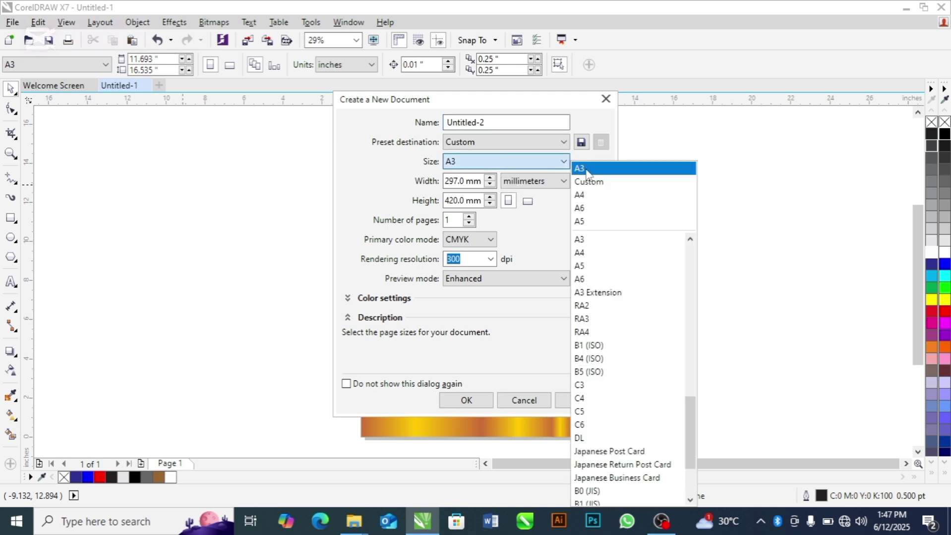
{"action": "left_click", "coordinate": [580, 170]}
{"action": "left_click", "coordinate": [562, 182]}
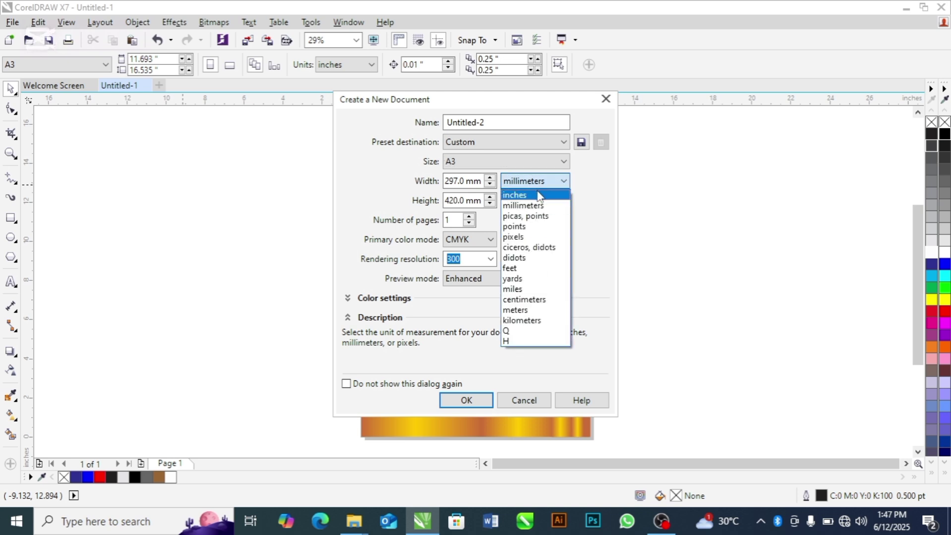
{"action": "left_click", "coordinate": [537, 192]}
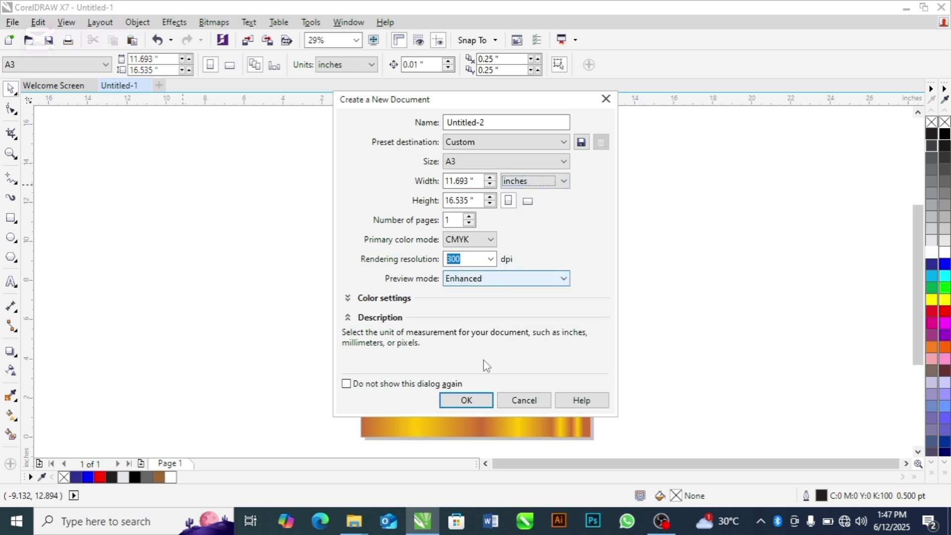
{"action": "left_click", "coordinate": [467, 400]}
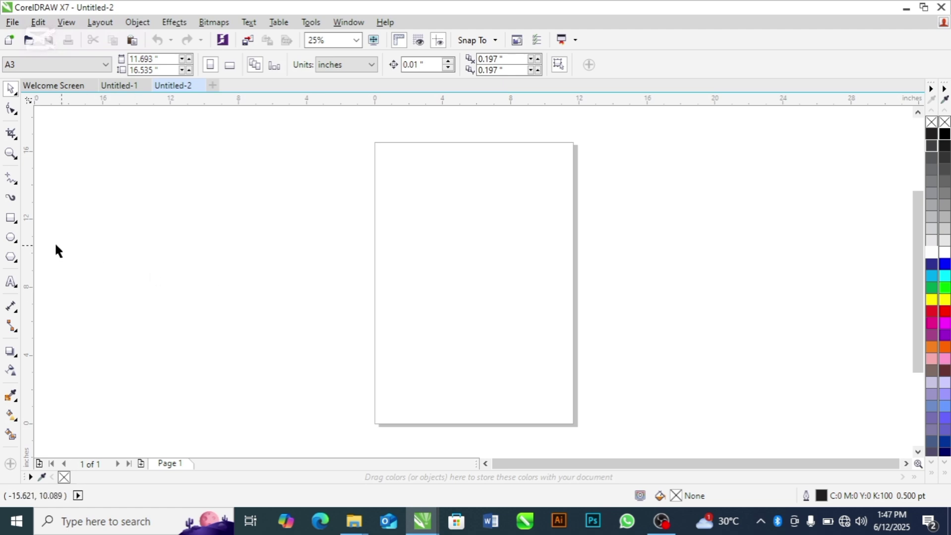
Step: Add a full-height rectangle 2 inches wide along the page's right edge
{"action": "double_click", "coordinate": [10, 219]}
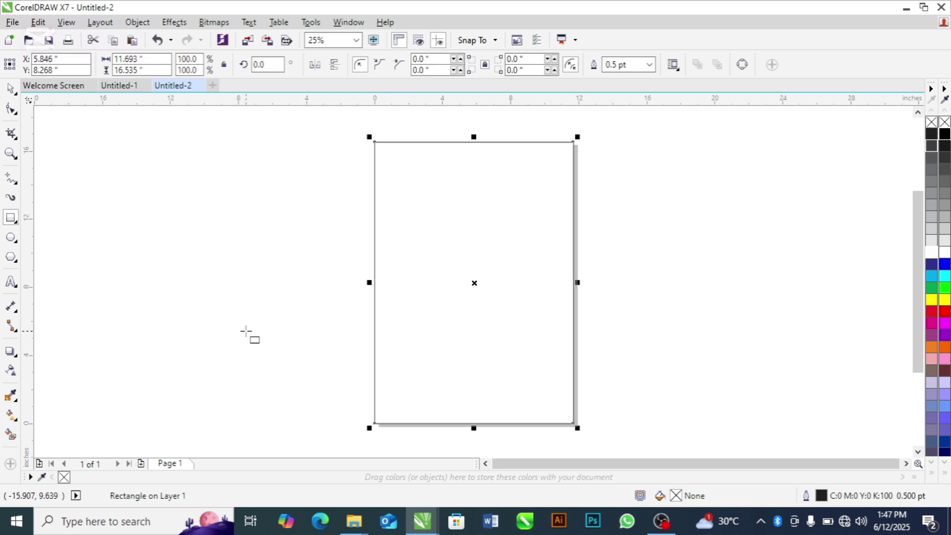
{"action": "left_click_drag", "start_coordinate": [368, 282], "coordinate": [526, 277]}
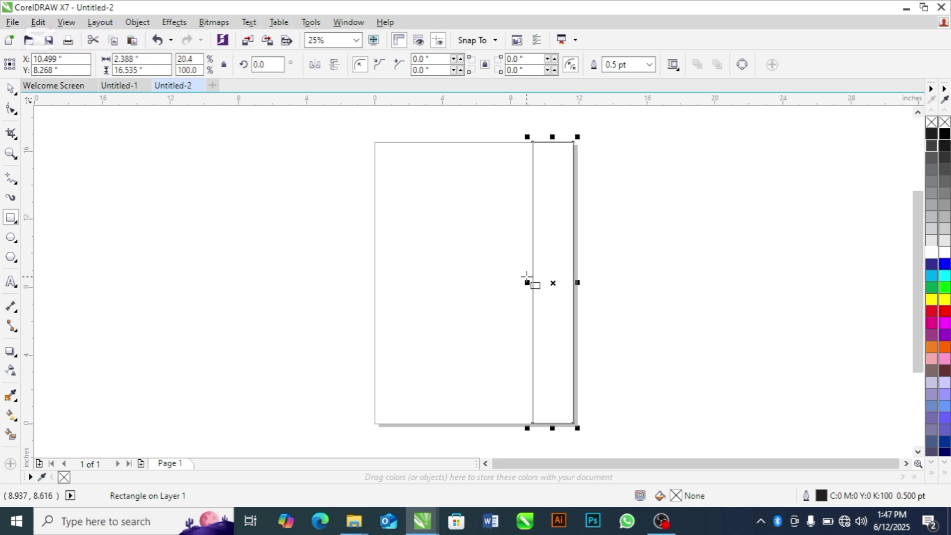
{"action": "key", "text": "space"}
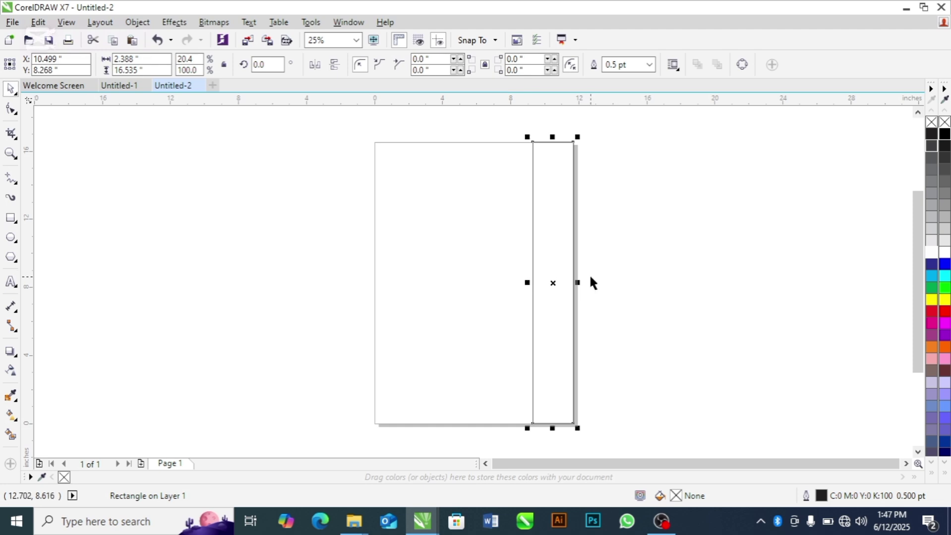
{"action": "left_click", "coordinate": [150, 59]}
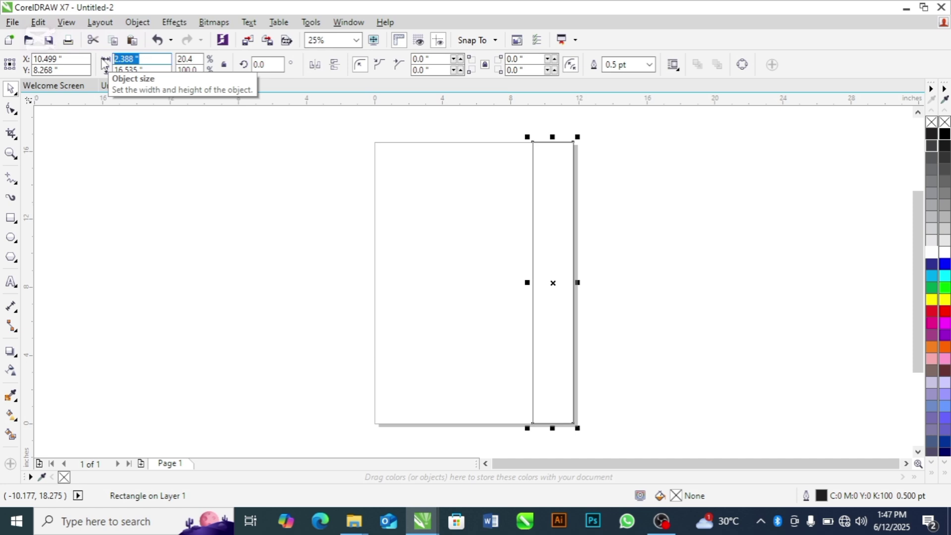
{"action": "type", "text": "2"}
{"action": "key", "text": "Return"}
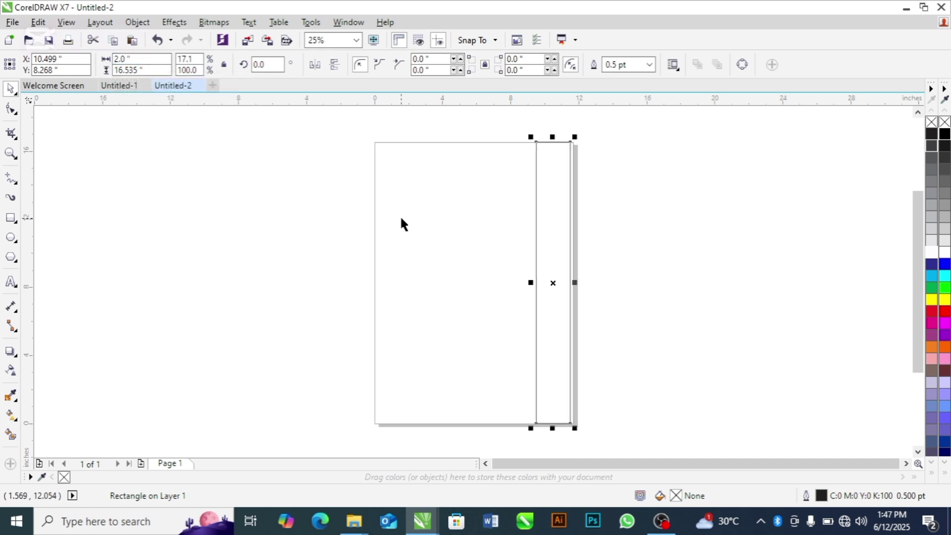
{"action": "key", "text": "Right"}
{"action": "key", "text": "Right"}
{"action": "key", "text": "Right"}
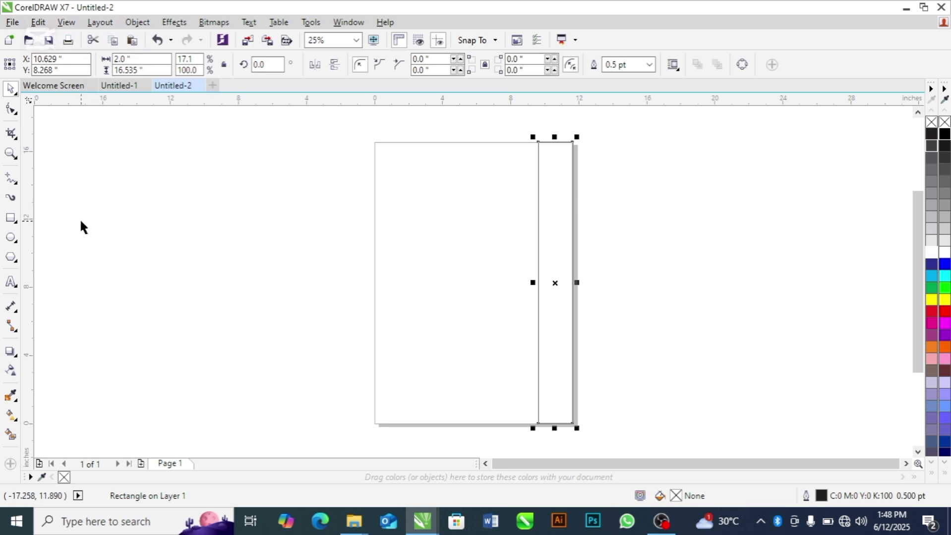
Step: Add a full-width rectangle band 3 inches tall across the page bottom
{"action": "double_click", "coordinate": [12, 223]}
{"action": "key", "text": "space"}
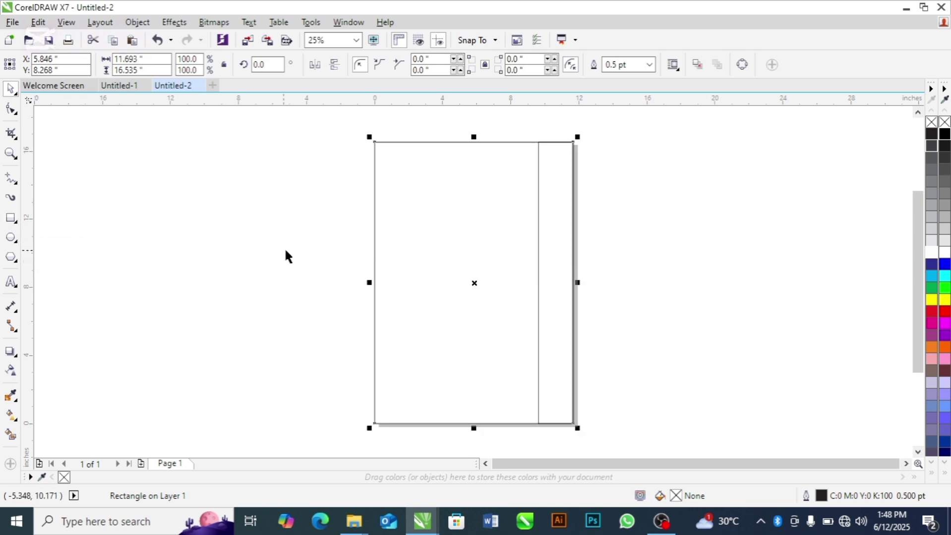
{"action": "left_click_drag", "start_coordinate": [473, 136], "coordinate": [477, 367]}
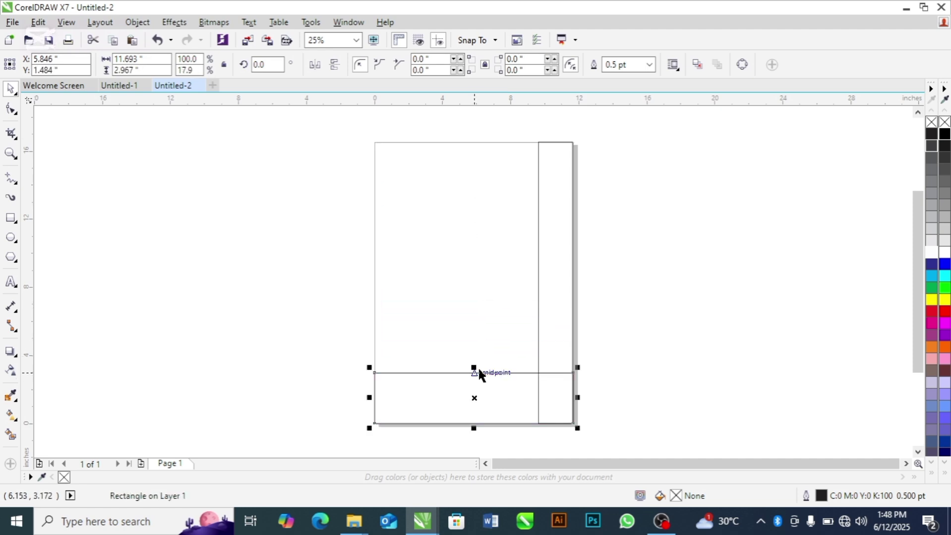
{"action": "double_click", "coordinate": [147, 73]}
{"action": "type", "text": "3"}
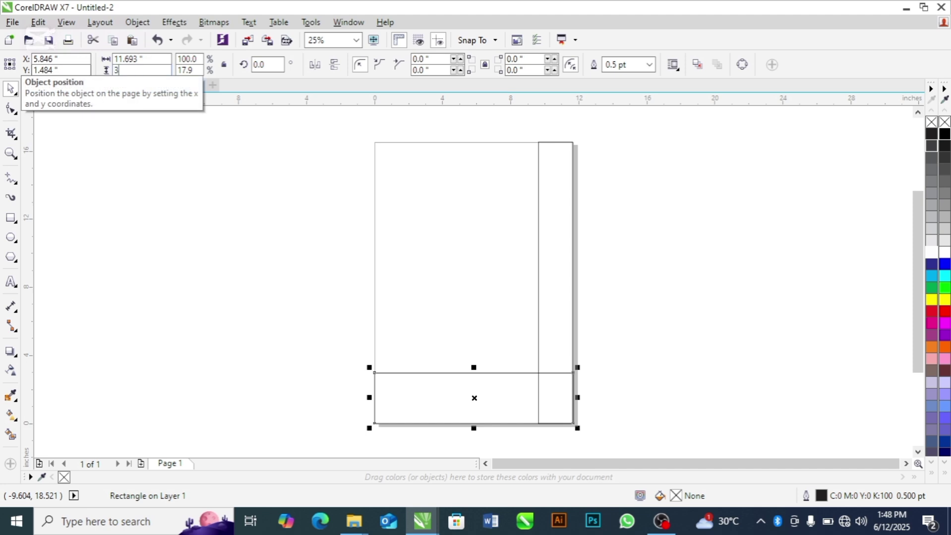
{"action": "key", "text": "Return"}
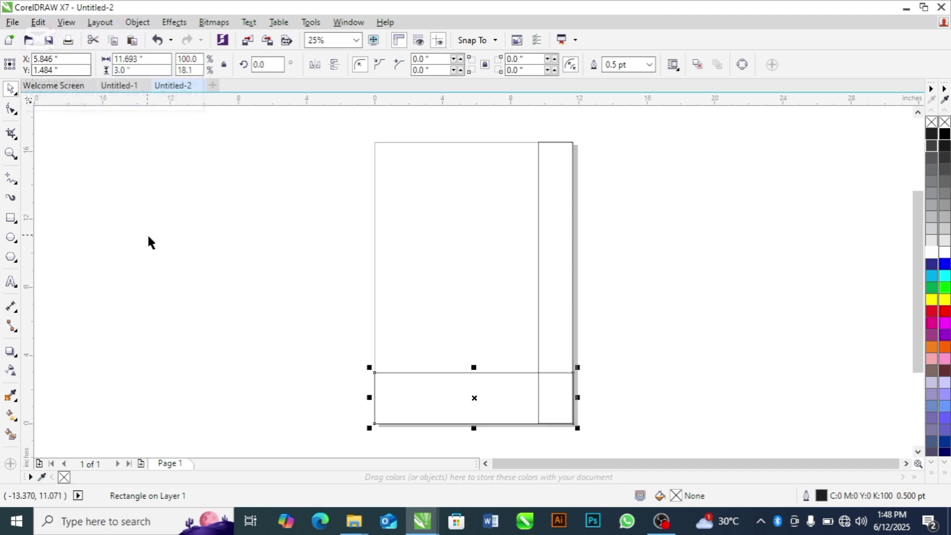
{"action": "left_click", "coordinate": [220, 292]}
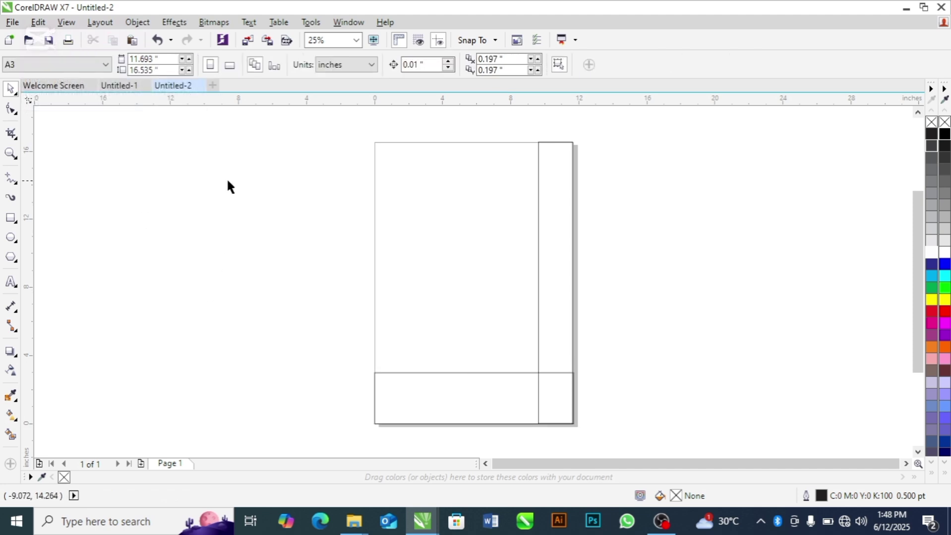
Step: Fill the bottom band grey and the right strip 40% Black
{"action": "left_click", "coordinate": [436, 410]}
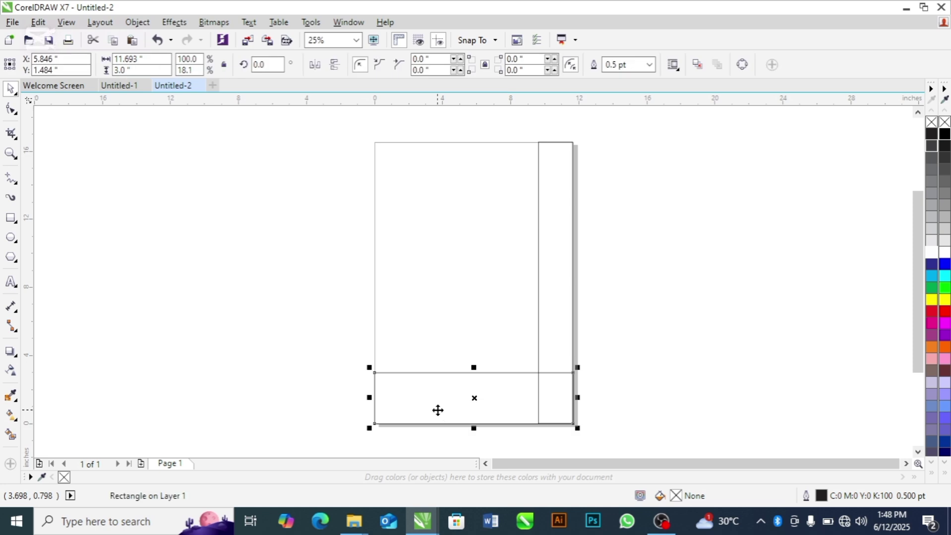
{"action": "left_click", "coordinate": [931, 218]}
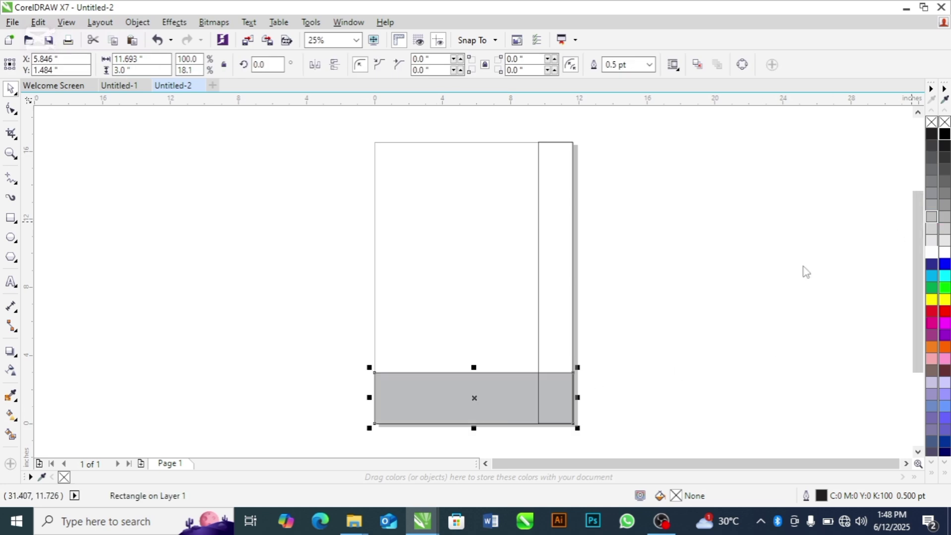
{"action": "left_click", "coordinate": [687, 308]}
{"action": "left_click", "coordinate": [562, 284]}
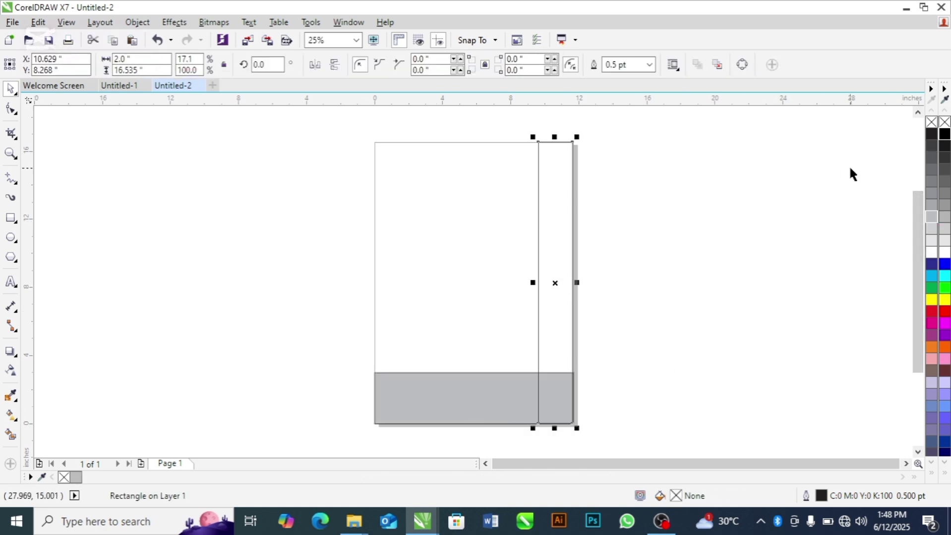
{"action": "left_click", "coordinate": [930, 206]}
{"action": "left_click", "coordinate": [748, 302]}
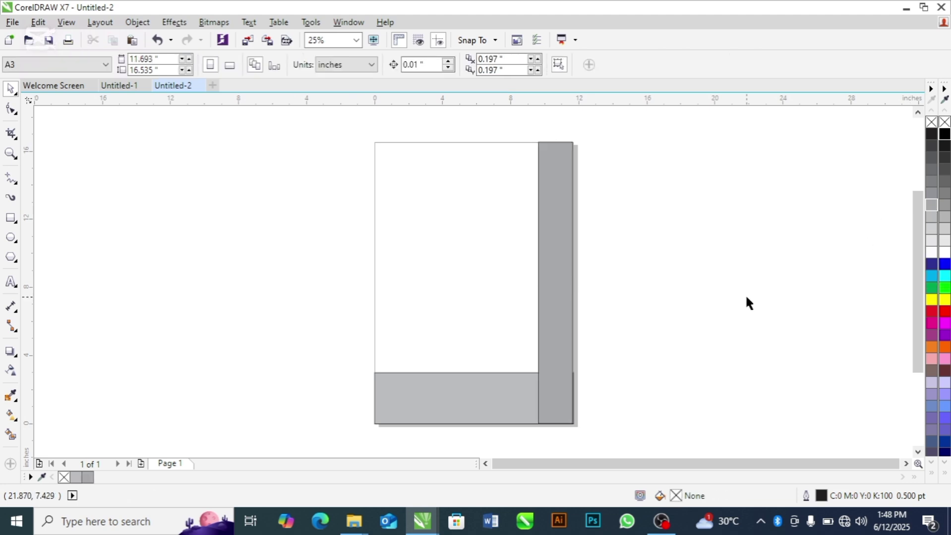
{"action": "left_click", "coordinate": [499, 392]}
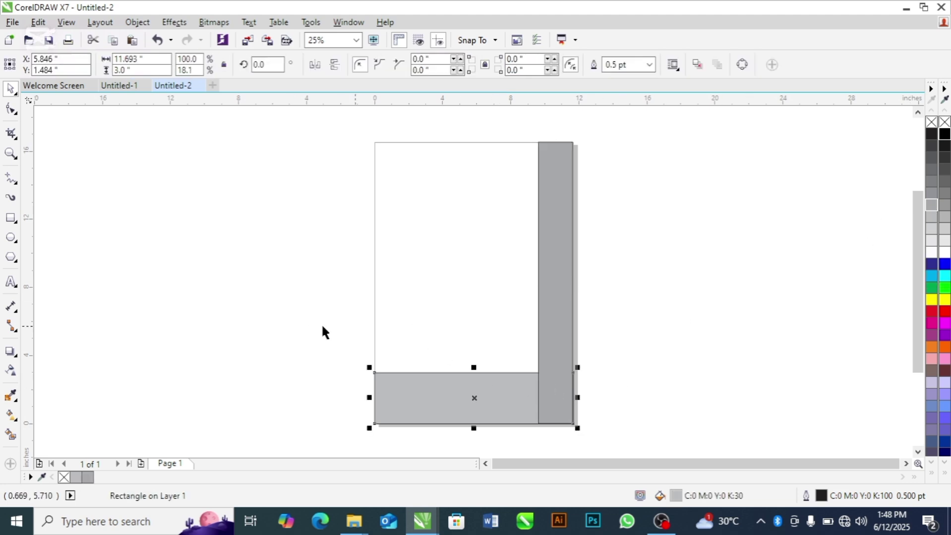
{"action": "left_click", "coordinate": [306, 324]}
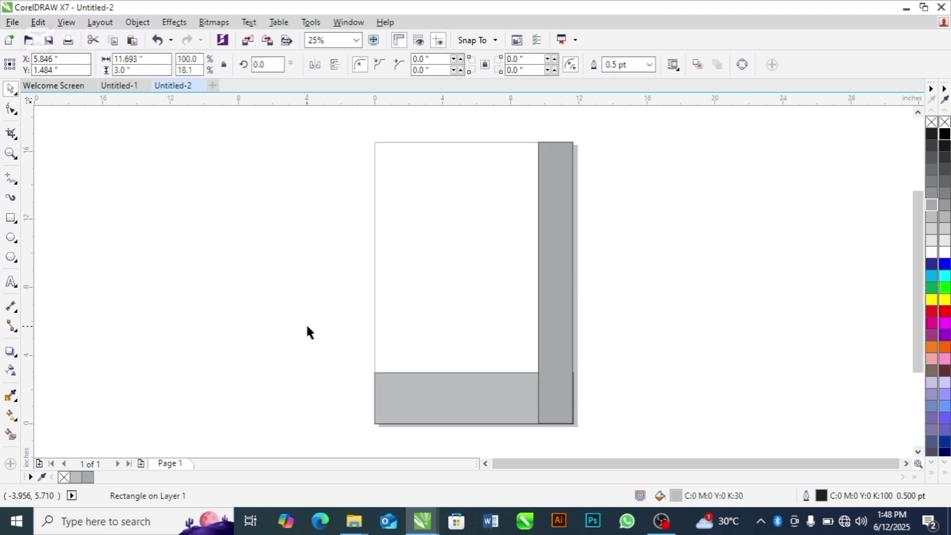
Step: Add a new page-sized rectangle filled cyan
{"action": "double_click", "coordinate": [10, 218]}
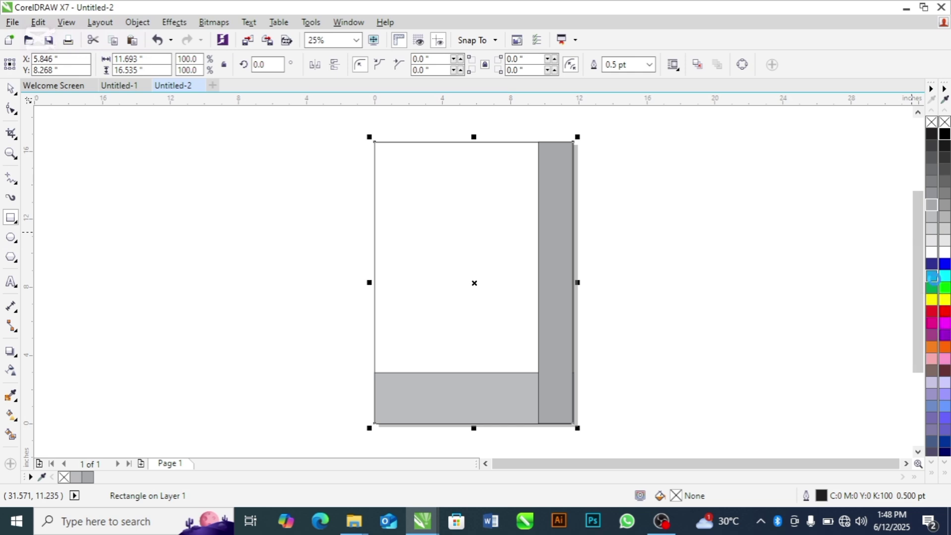
{"action": "left_click", "coordinate": [932, 278]}
{"action": "key", "text": "space"}
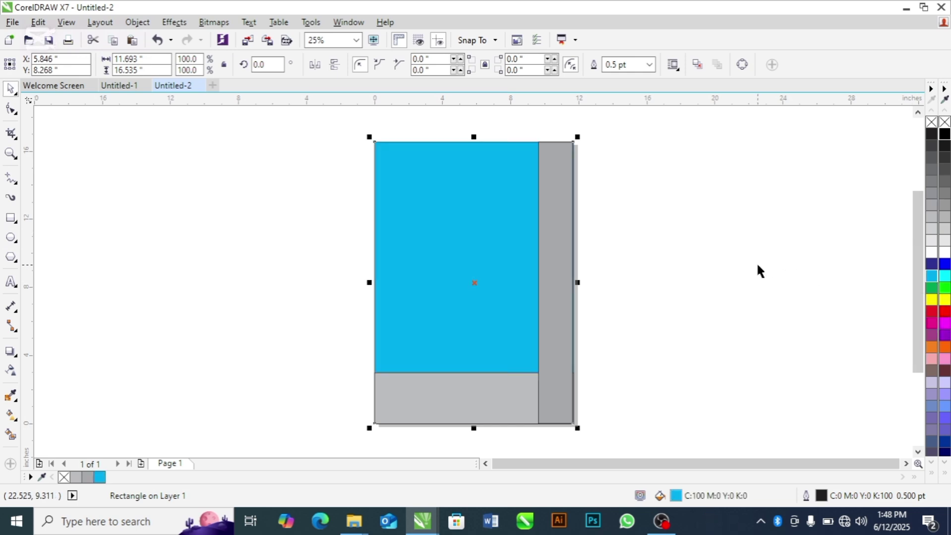
{"action": "left_click", "coordinate": [258, 275]}
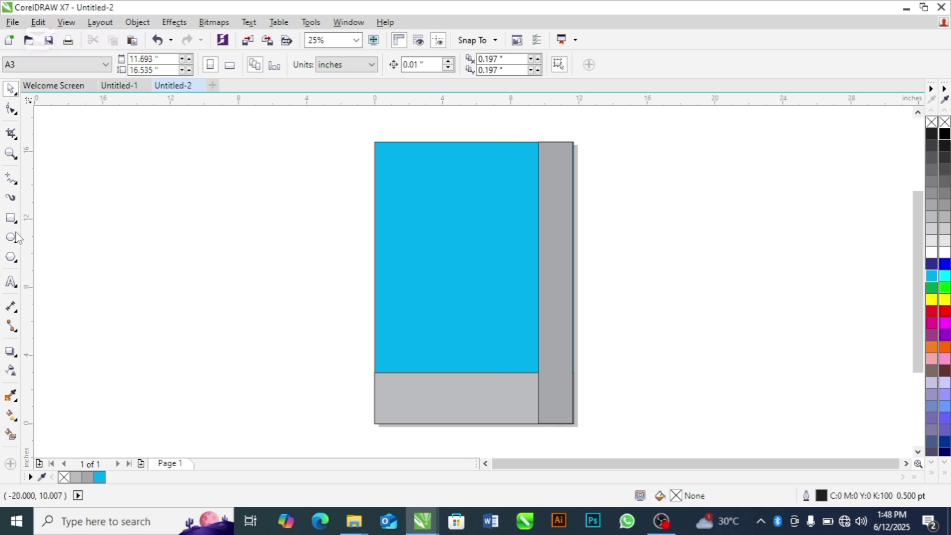
Step: Add a 30% Black strip across the page top, brought in front of the cyan area
{"action": "double_click", "coordinate": [11, 218]}
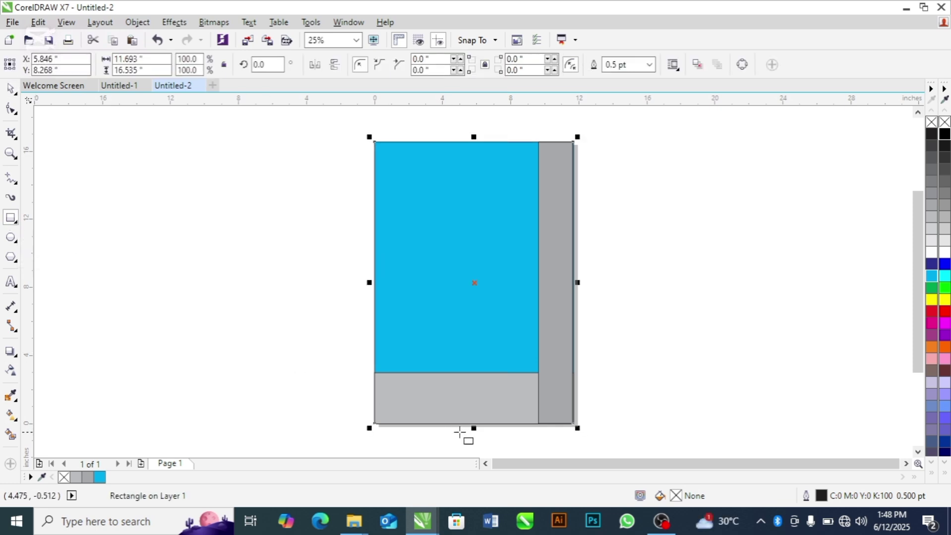
{"action": "left_click_drag", "start_coordinate": [473, 429], "coordinate": [482, 174]}
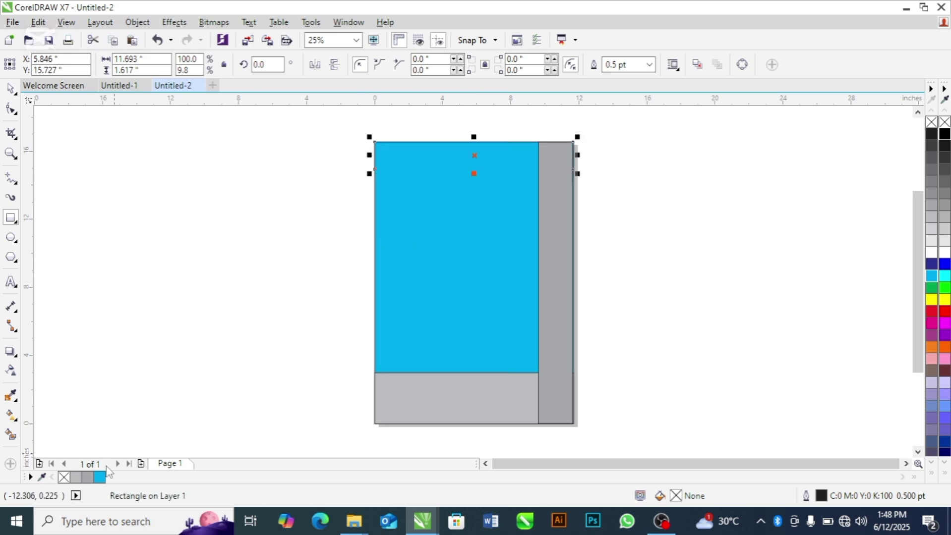
{"action": "left_click", "coordinate": [77, 478]}
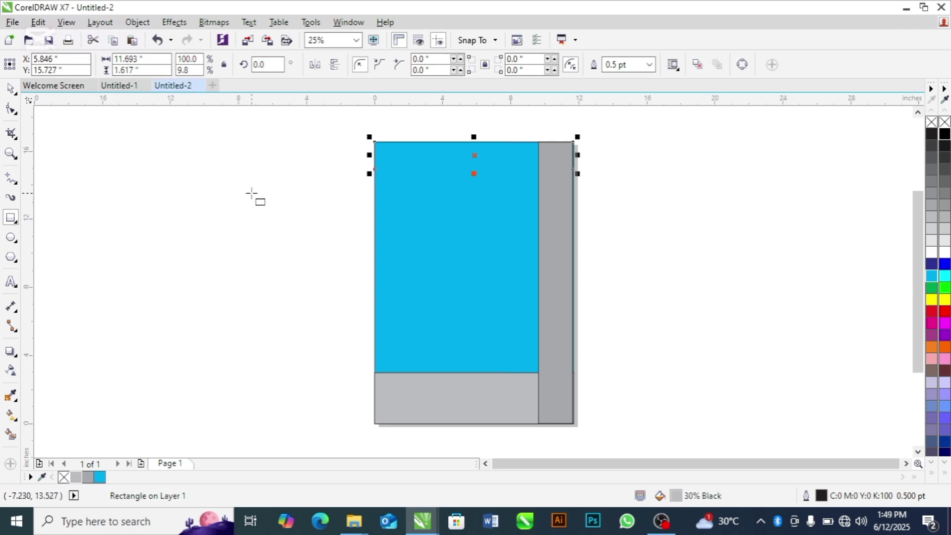
{"action": "key", "text": "shift+Page_Up"}
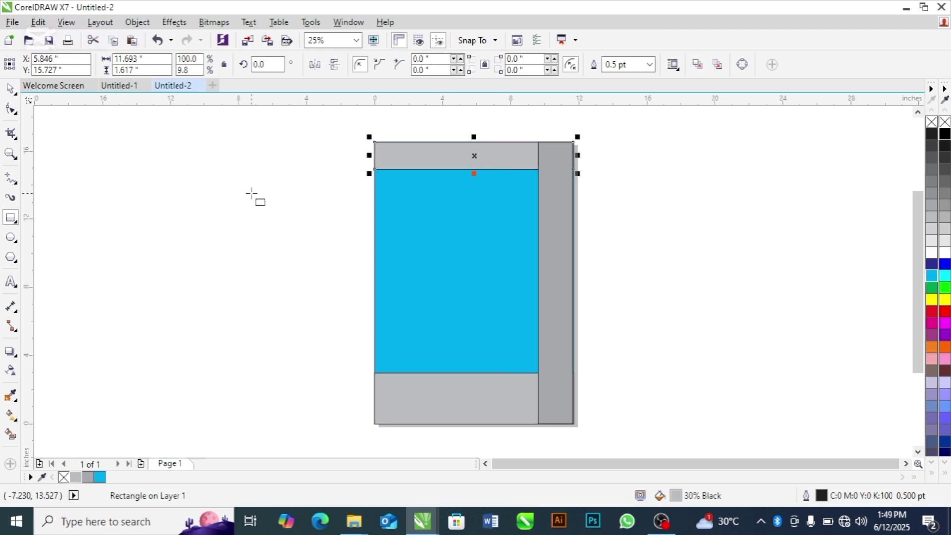
{"action": "key", "text": "space"}
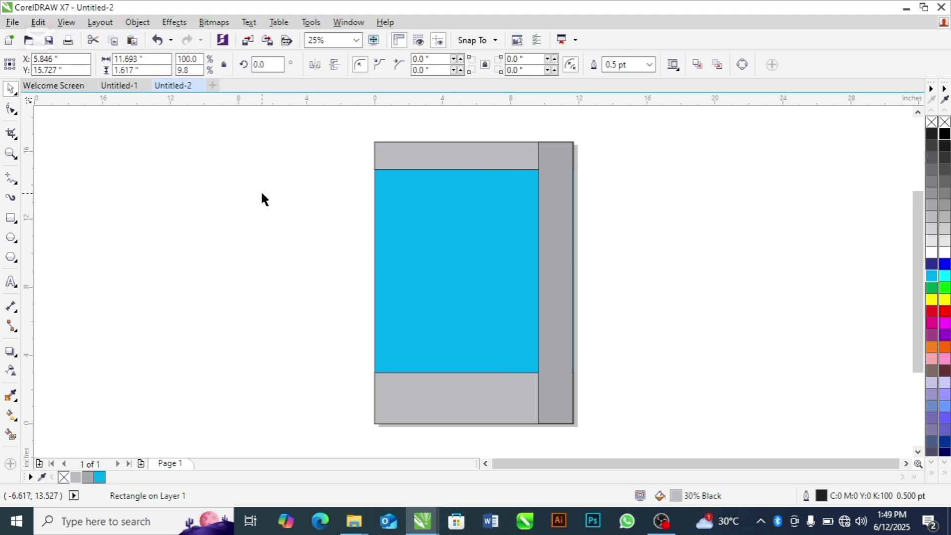
{"action": "left_click", "coordinate": [317, 174]}
Step: Toggle the top strip and the right panel into rotate and skew mode
{"action": "left_click", "coordinate": [423, 152]}
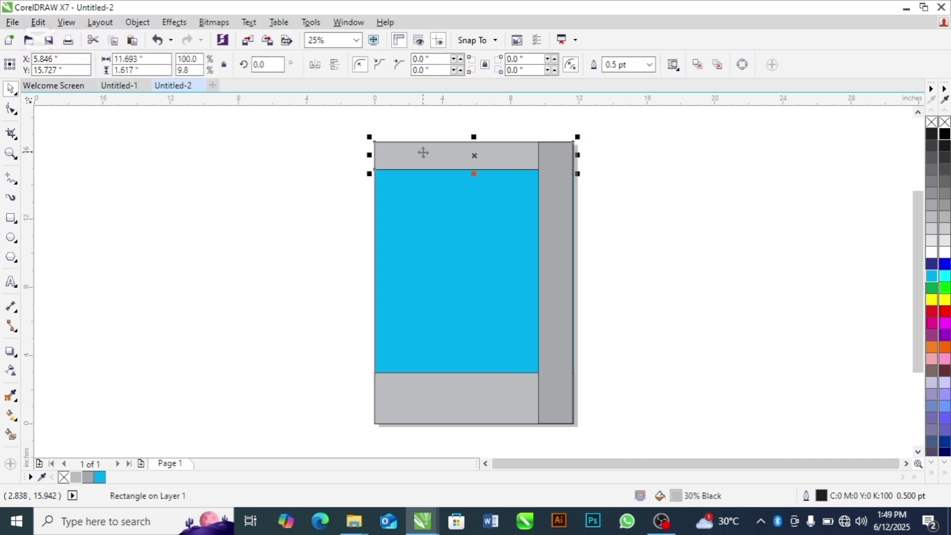
{"action": "left_click", "coordinate": [426, 155]}
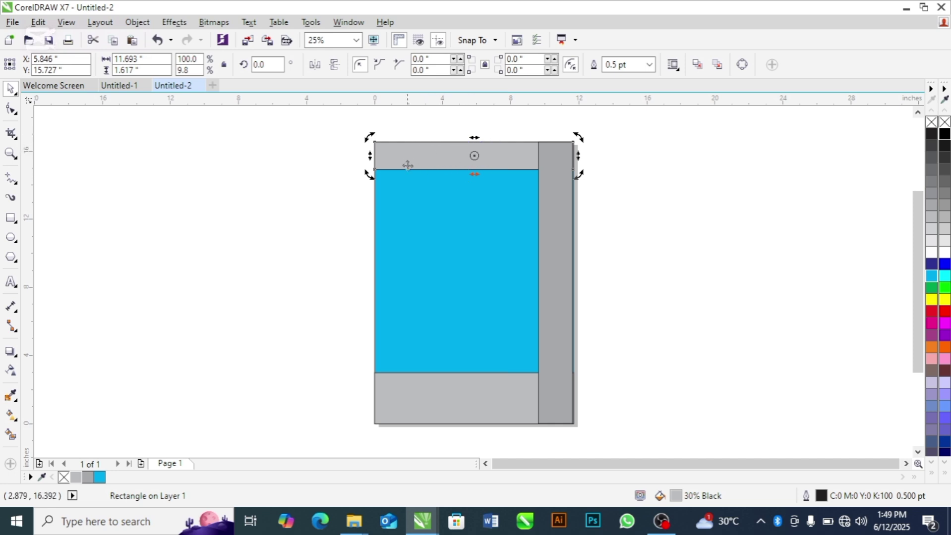
{"action": "left_click", "coordinate": [556, 206]}
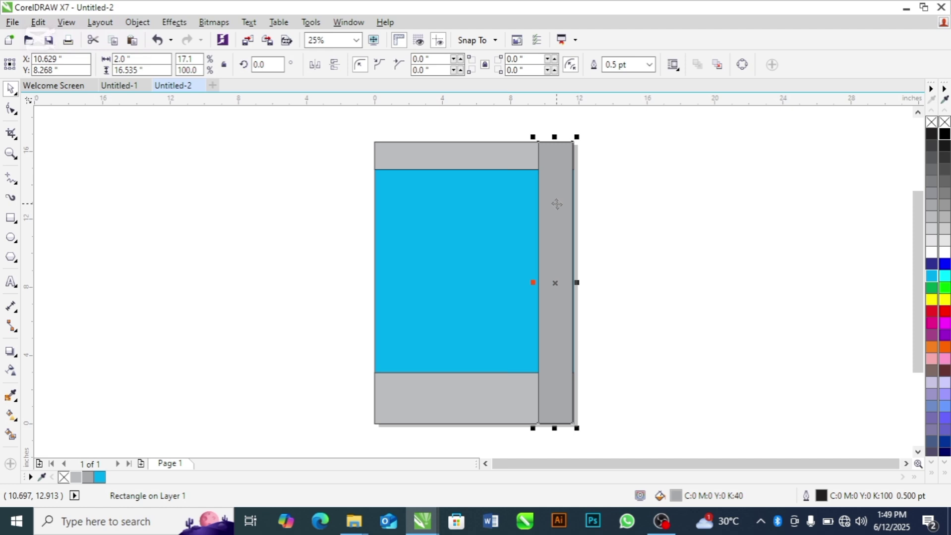
{"action": "left_click", "coordinate": [556, 204]}
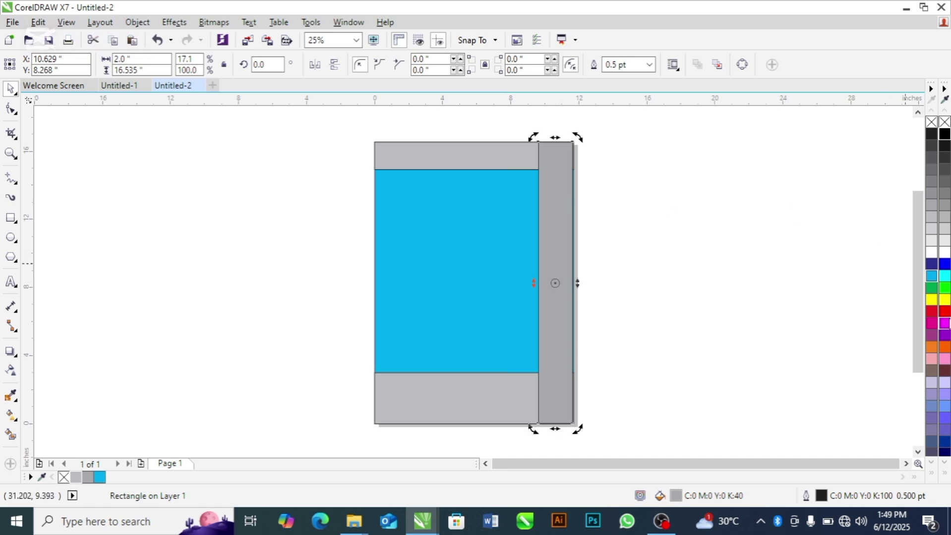
Step: Fill the right-side panel red
{"action": "left_click", "coordinate": [945, 312]}
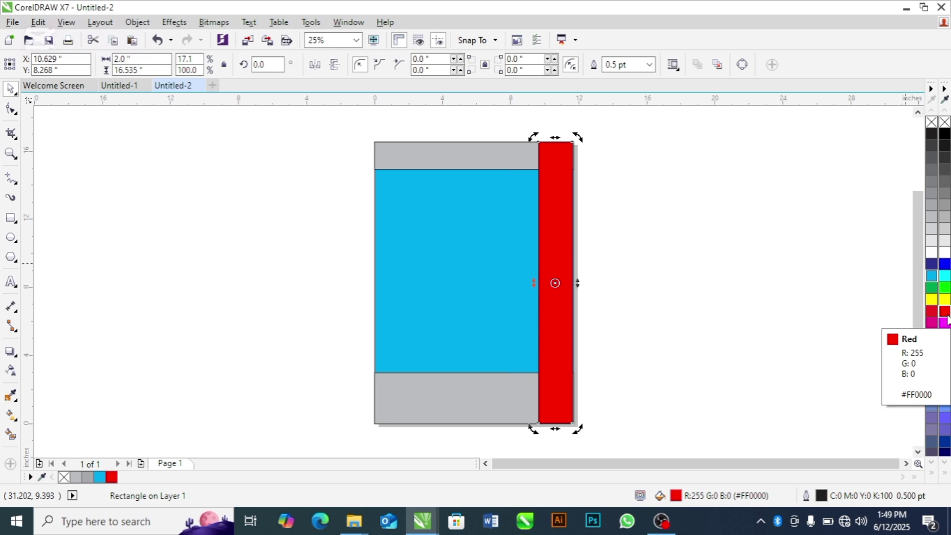
{"action": "left_click", "coordinate": [439, 404]}
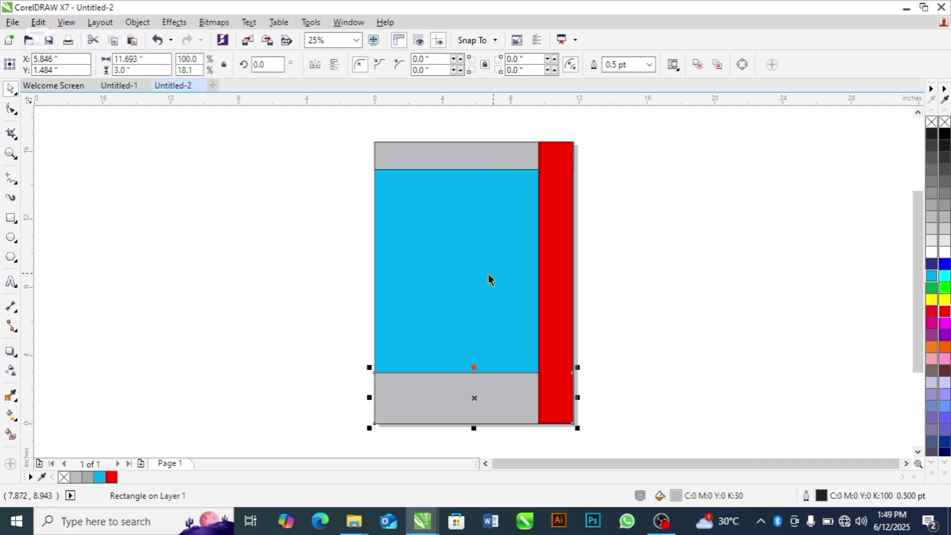
{"action": "left_click", "coordinate": [471, 275]}
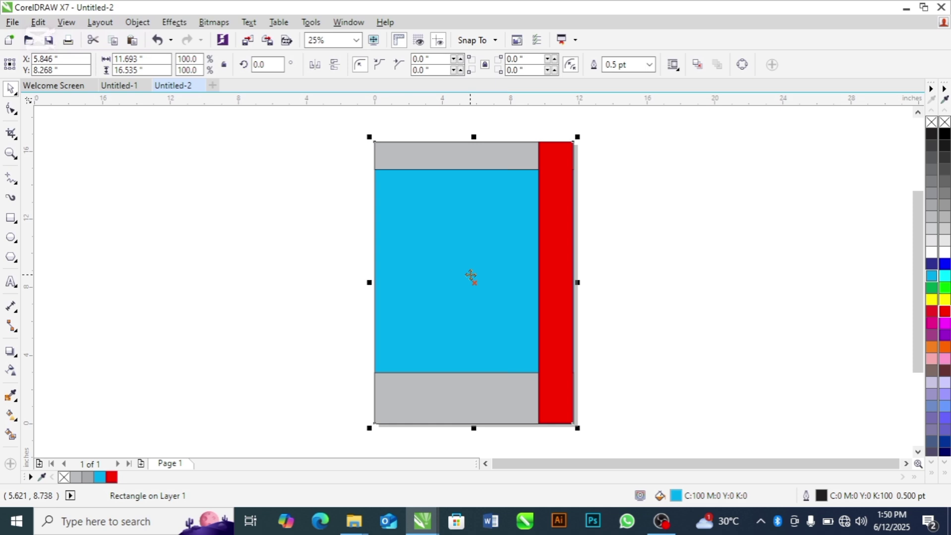
{"action": "left_click", "coordinate": [272, 272]}
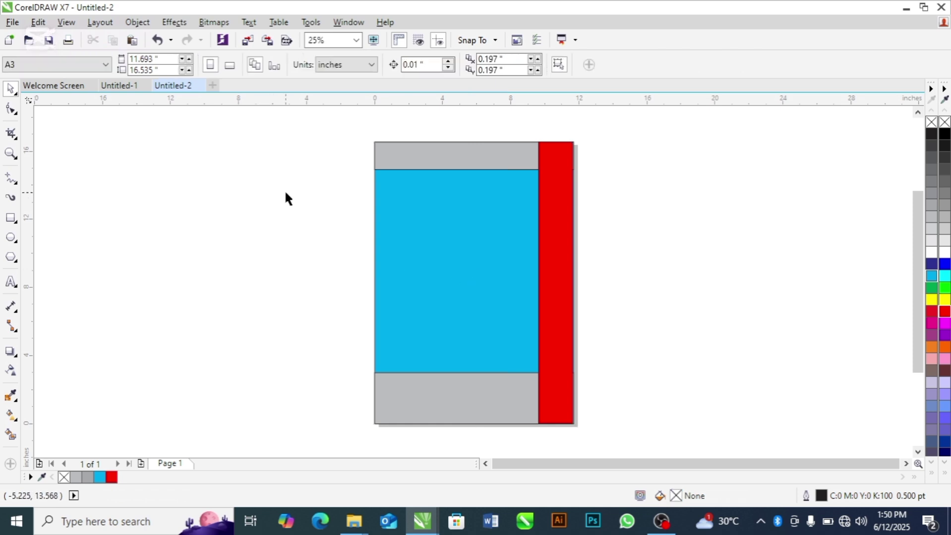
Step: Remove the outlines from all four layout rectangles
{"action": "left_click_drag", "start_coordinate": [324, 144], "coordinate": [591, 424]}
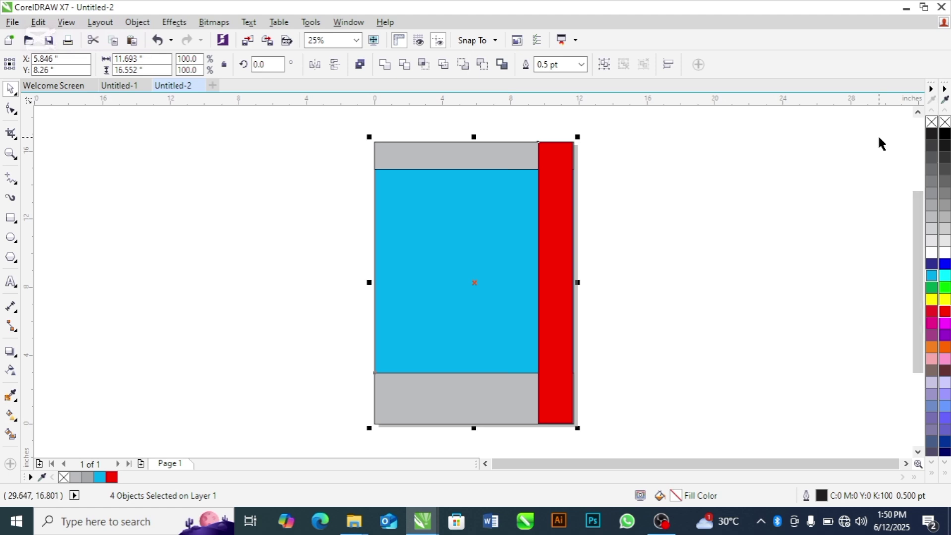
{"action": "right_click", "coordinate": [930, 124]}
{"action": "left_click", "coordinate": [776, 179]}
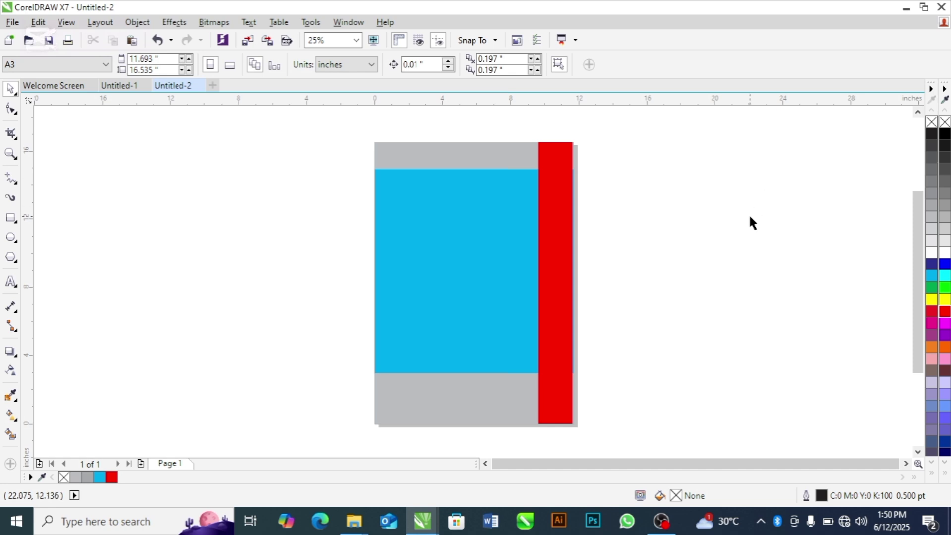
Step: Nudge the red panel slightly right to align it
{"action": "left_click", "coordinate": [560, 284]}
{"action": "left_click_drag", "start_coordinate": [560, 284], "coordinate": [561, 284]}
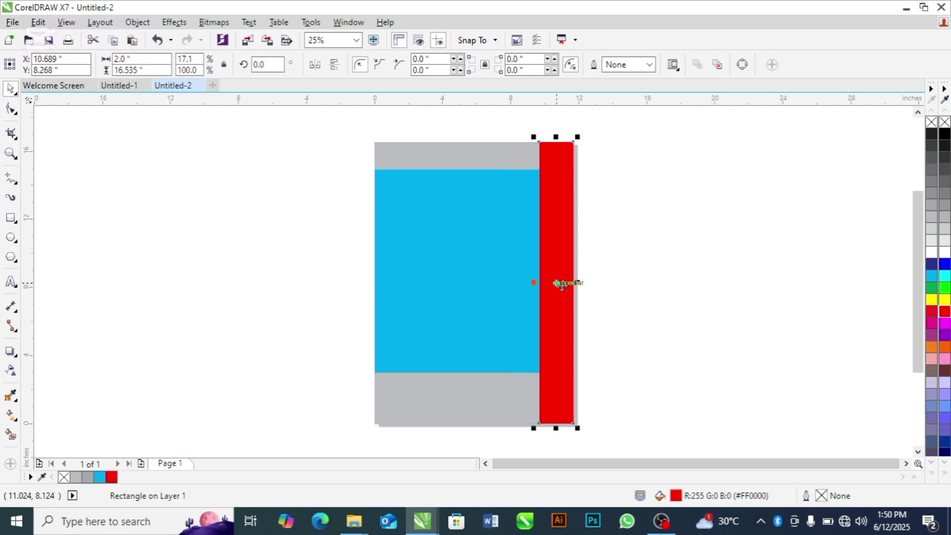
{"action": "left_click", "coordinate": [672, 277]}
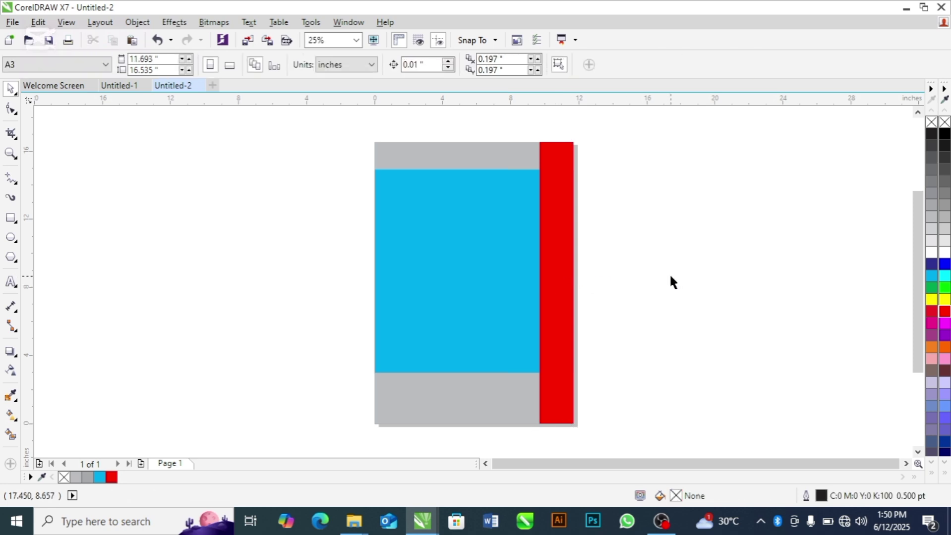
{"action": "left_click", "coordinate": [119, 86]}
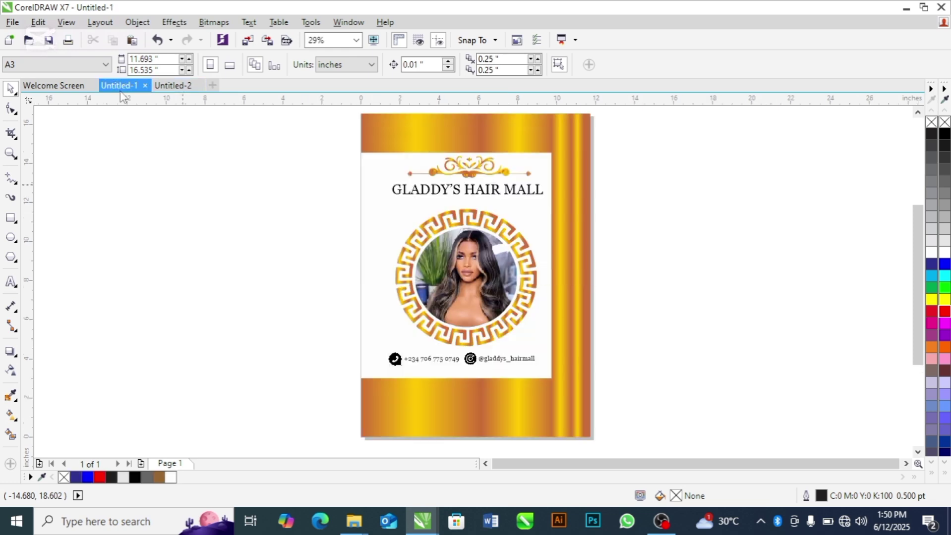
{"action": "left_click", "coordinate": [172, 86]}
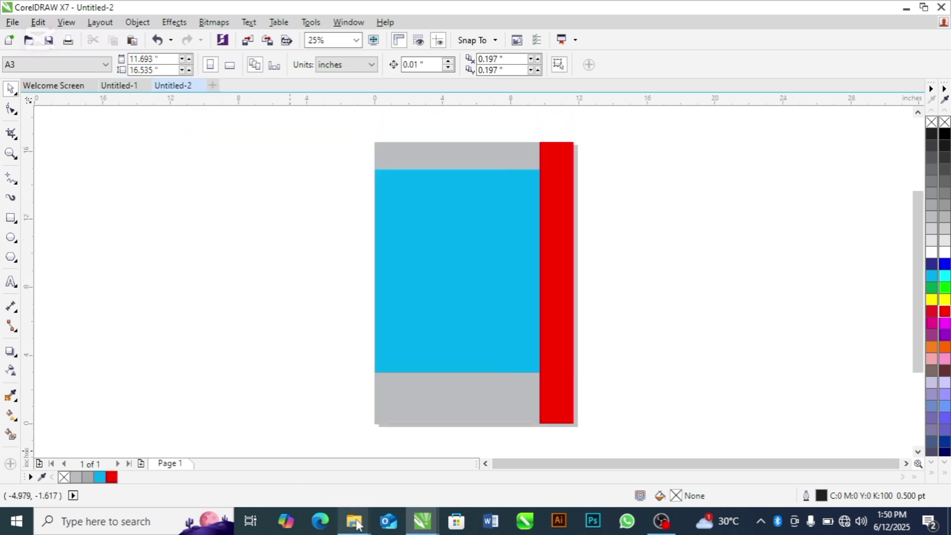
Step: Drag the curves vector file from the vectors folder onto the CorelDRAW layout
{"action": "mouse_move", "coordinate": [356, 522]}
{"action": "left_click", "coordinate": [390, 468]}
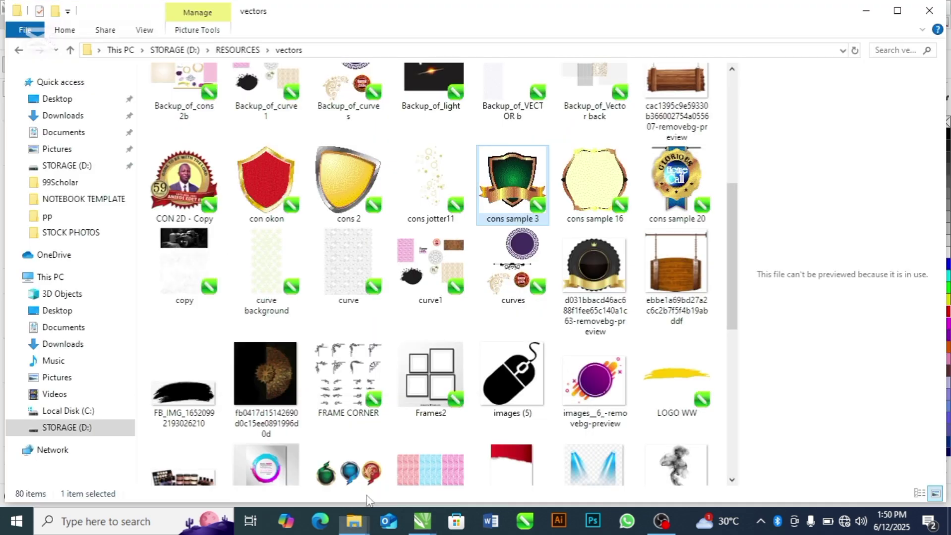
{"action": "left_click", "coordinate": [203, 466]}
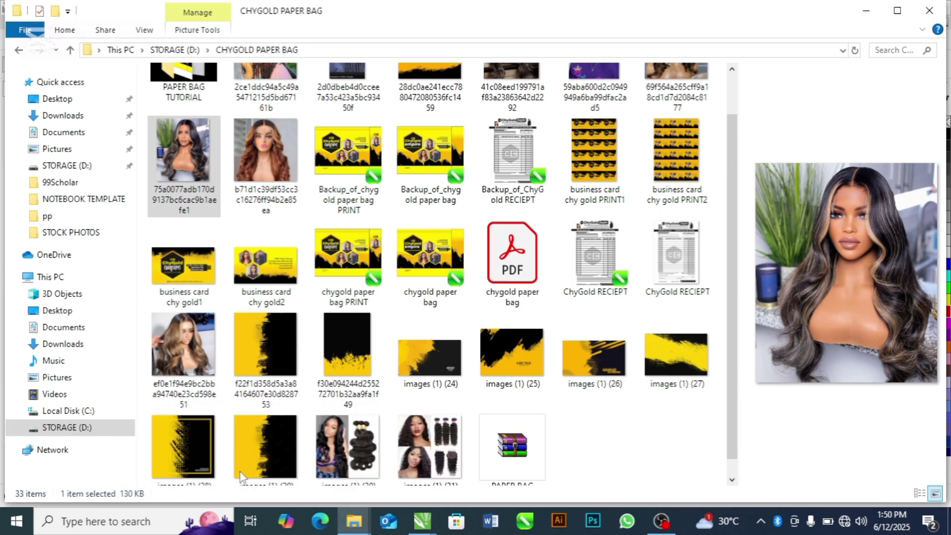
{"action": "mouse_move", "coordinate": [358, 520]}
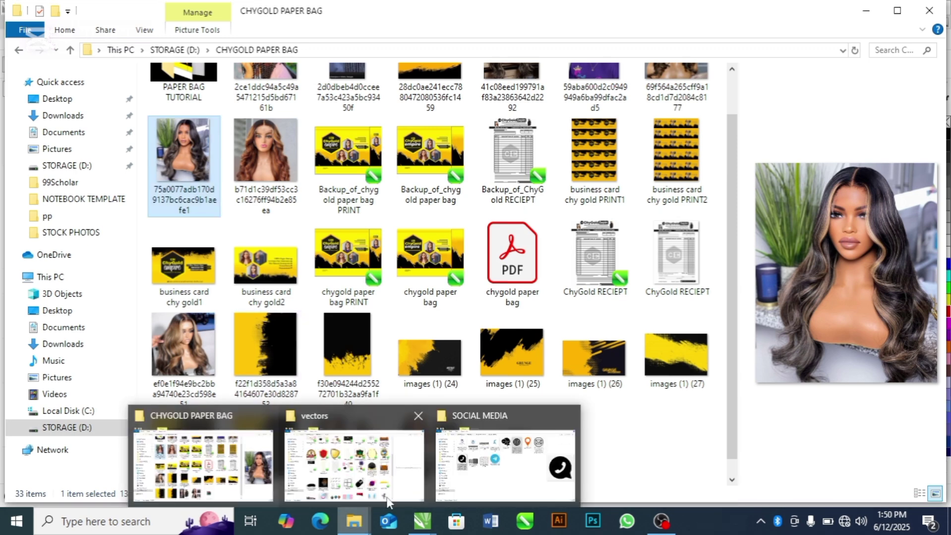
{"action": "left_click", "coordinate": [403, 489]}
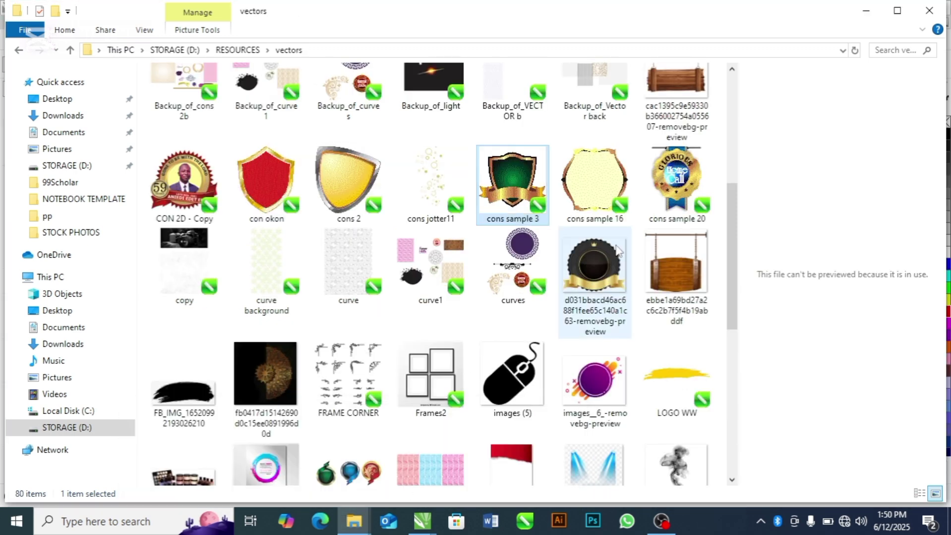
{"action": "scroll", "coordinate": [730, 232], "scroll_direction": "up", "scroll_amount": 1}
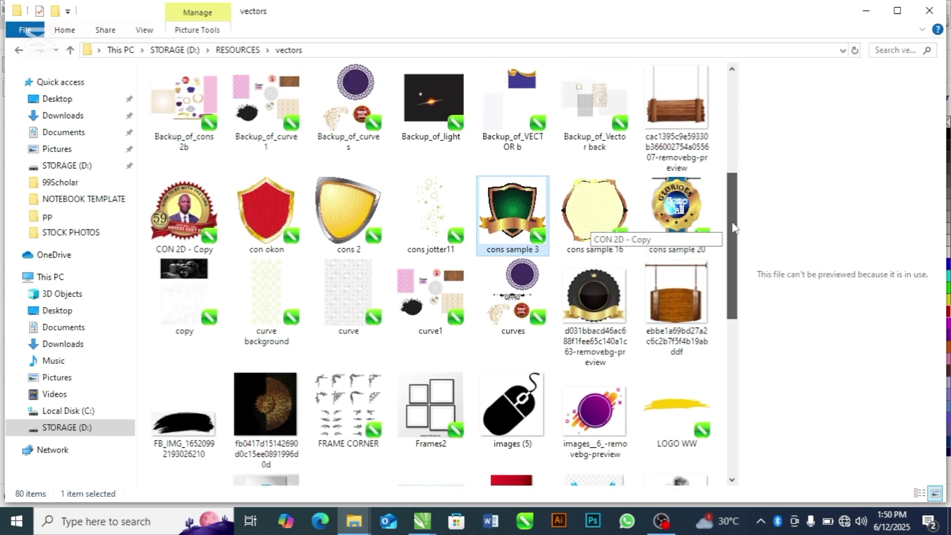
{"action": "left_click_drag", "start_coordinate": [519, 292], "coordinate": [679, 226]}
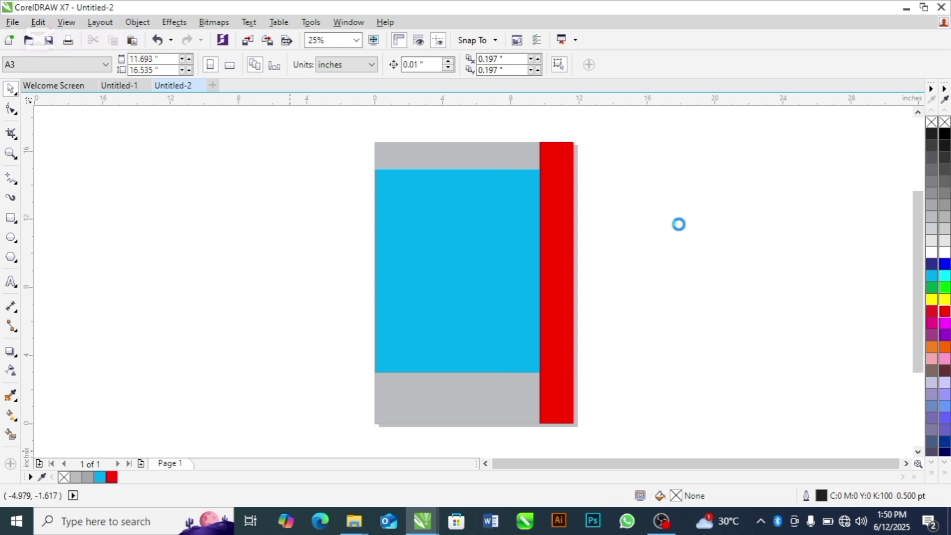
Step: Delete the gold swirl and red badge from the imported curves graphics
{"action": "left_click", "coordinate": [814, 195]}
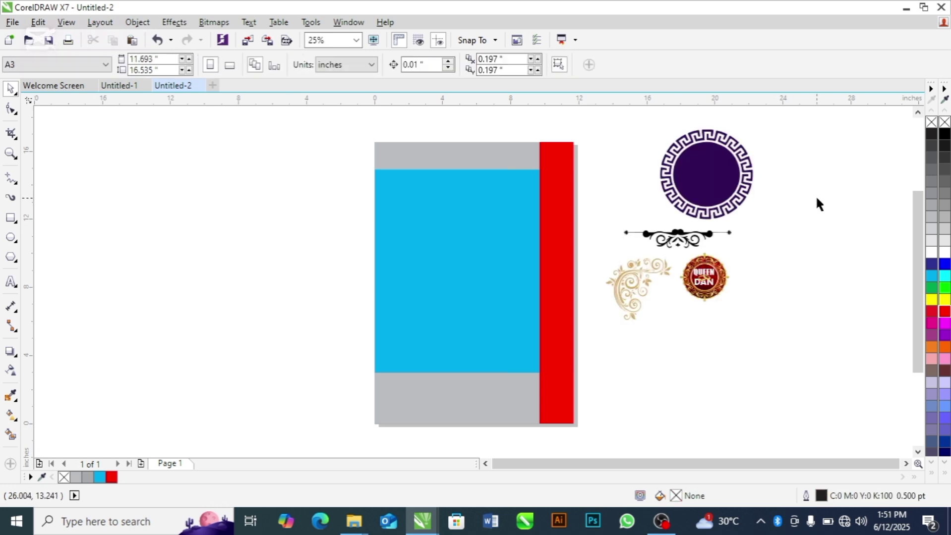
{"action": "left_click", "coordinate": [710, 171]}
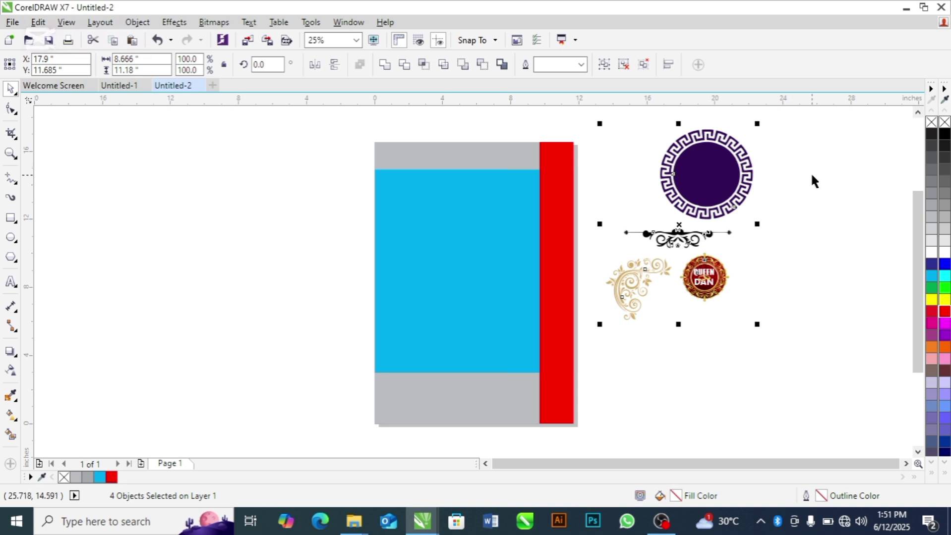
{"action": "left_click", "coordinate": [793, 175]}
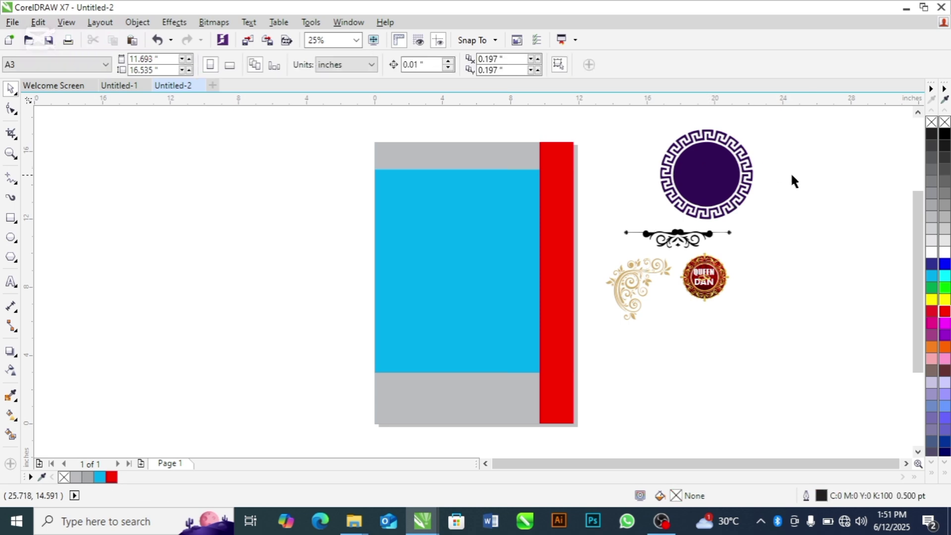
{"action": "left_click", "coordinate": [735, 179]}
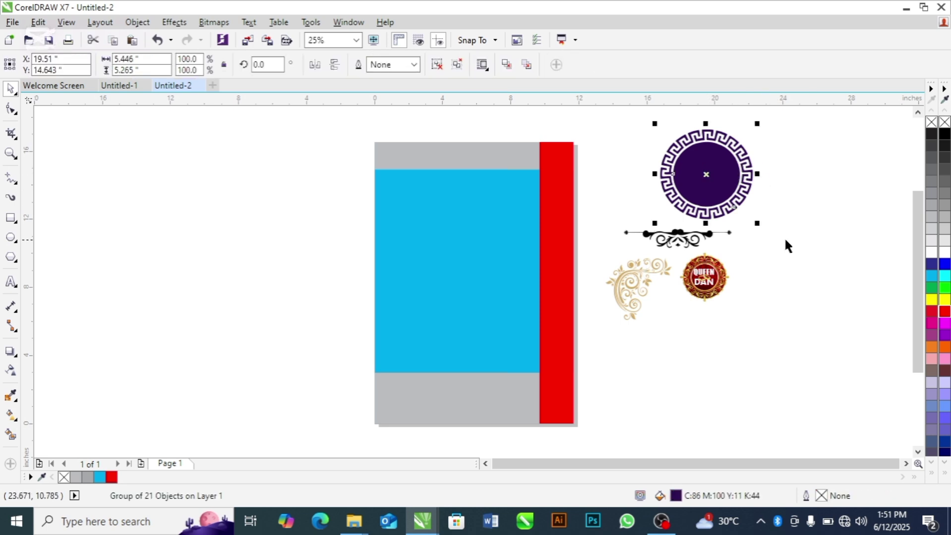
{"action": "left_click_drag", "start_coordinate": [787, 239], "coordinate": [603, 337]}
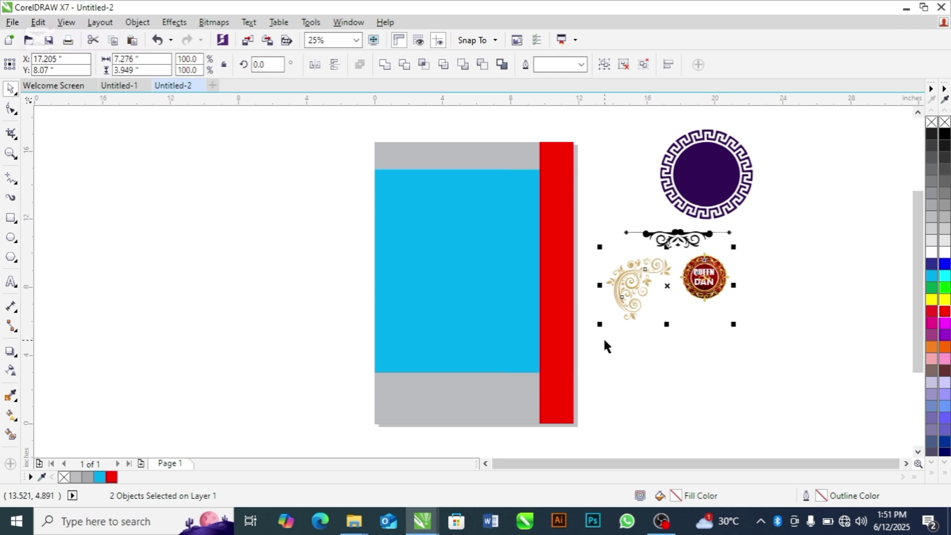
{"action": "key", "text": "Delete"}
Step: Move the black ornament lower and centre the Greek-key circle above it
{"action": "left_click", "coordinate": [669, 245]}
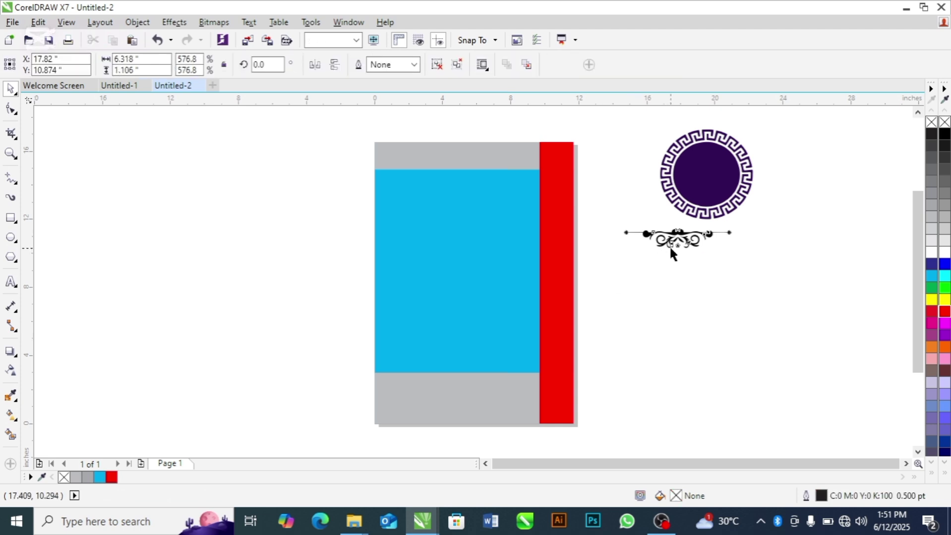
{"action": "left_click_drag", "start_coordinate": [669, 245], "coordinate": [679, 297]}
{"action": "left_click", "coordinate": [794, 250]}
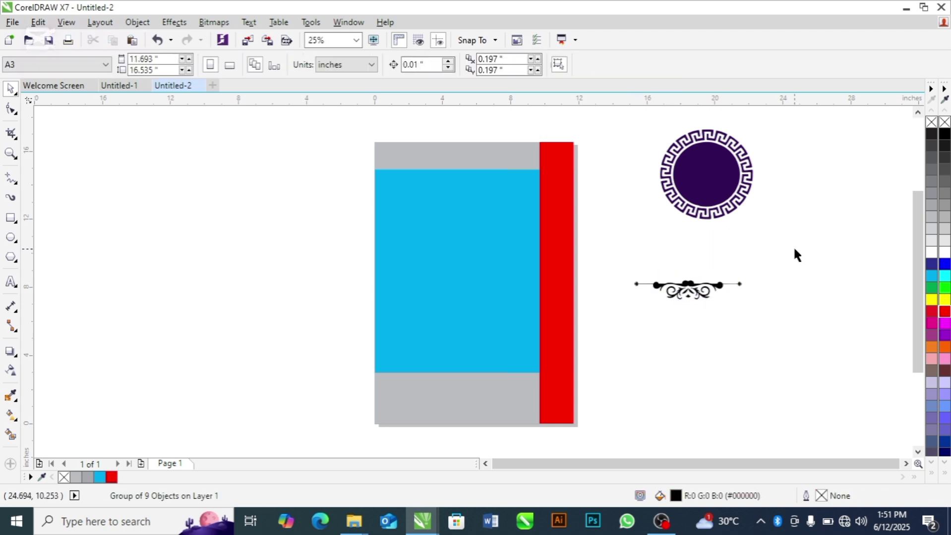
{"action": "left_click", "coordinate": [702, 184]}
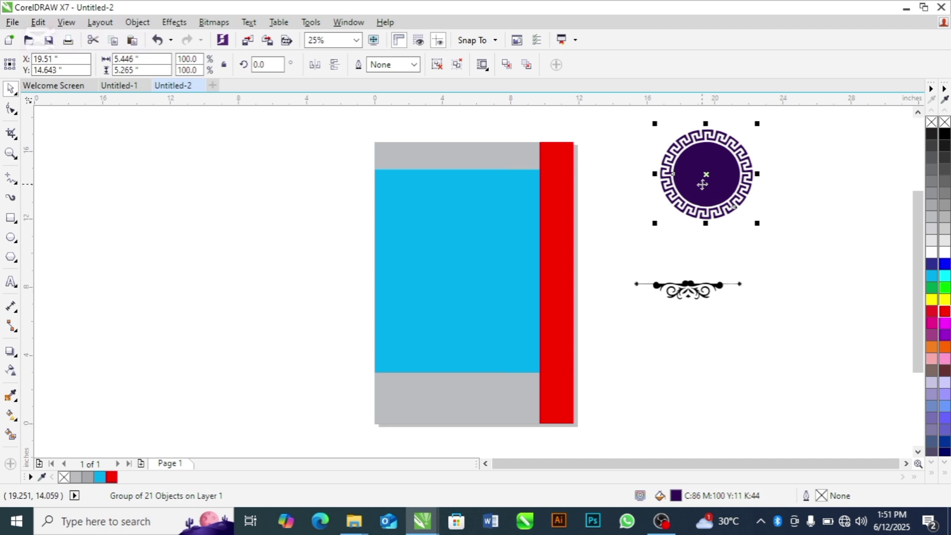
{"action": "left_click_drag", "start_coordinate": [709, 188], "coordinate": [694, 201]}
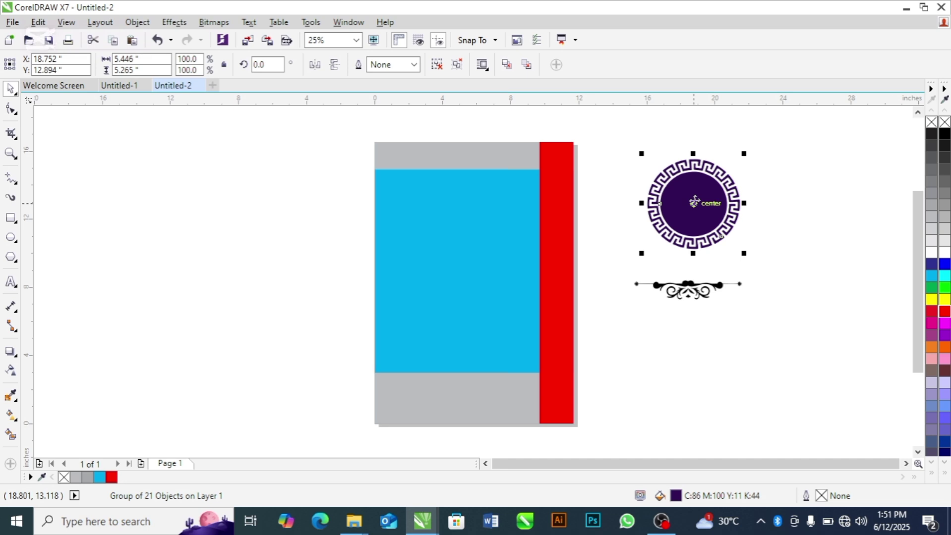
{"action": "left_click", "coordinate": [519, 239]}
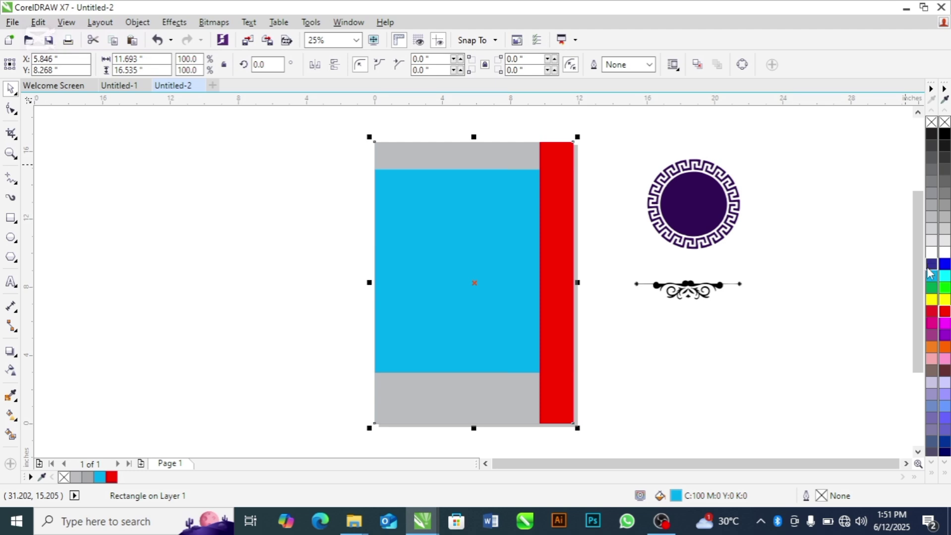
Step: Fill the page rectangle white and PowerClip the Greek-key circle inside it
{"action": "left_click", "coordinate": [932, 251]}
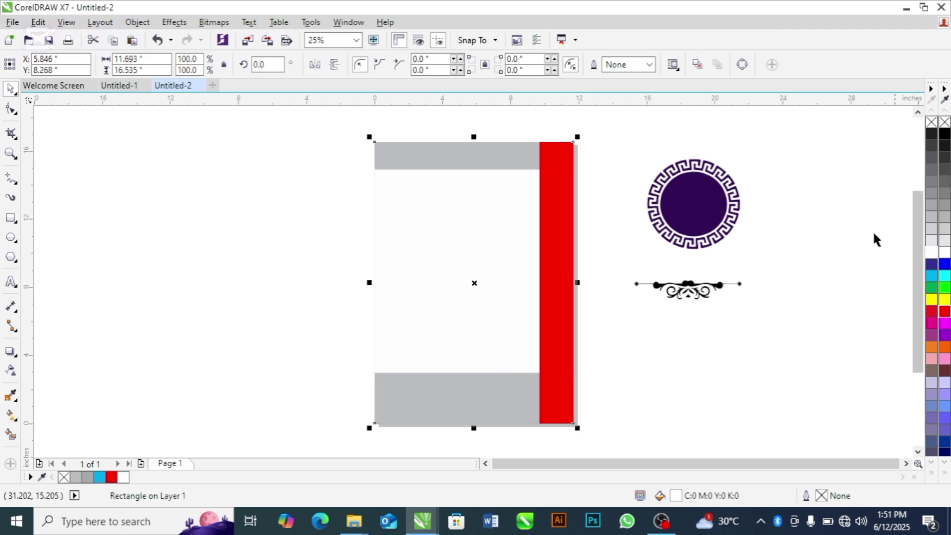
{"action": "left_click", "coordinate": [859, 228]}
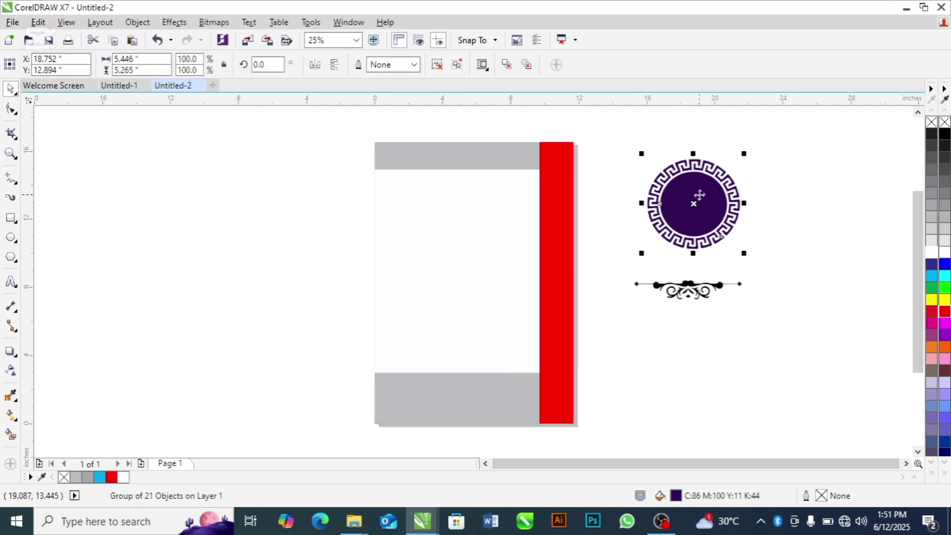
{"action": "left_click_drag", "start_coordinate": [699, 194], "coordinate": [466, 274]}
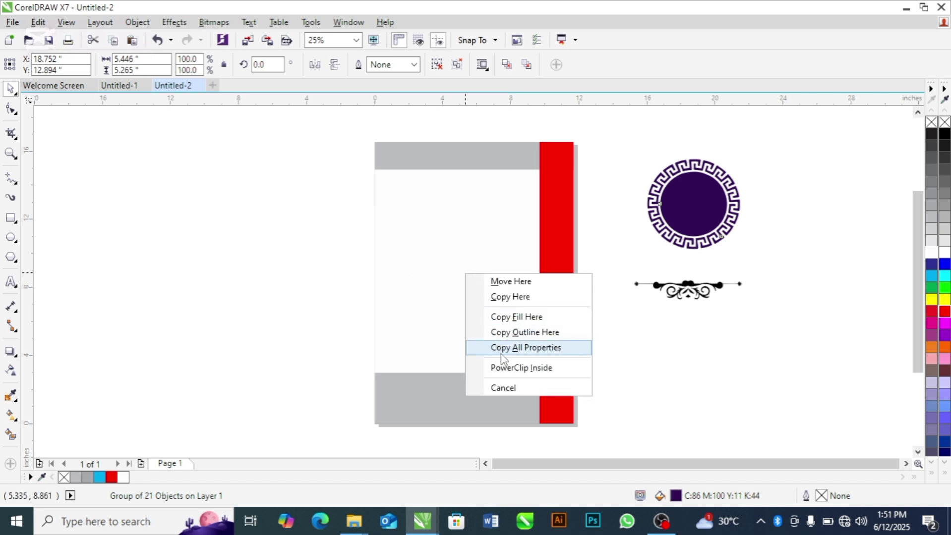
{"action": "left_click", "coordinate": [510, 367]}
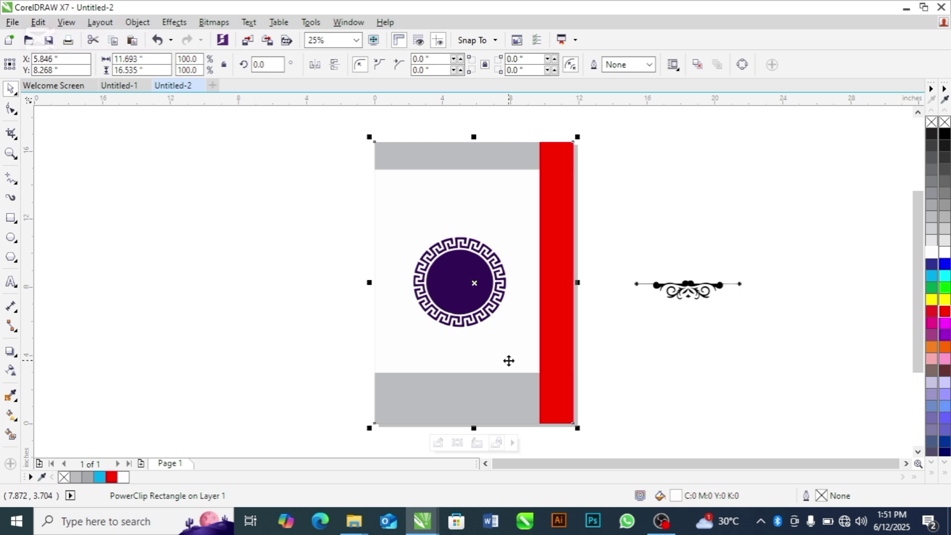
Step: PowerClip the black ornament inside the page near its top
{"action": "left_click", "coordinate": [709, 184]}
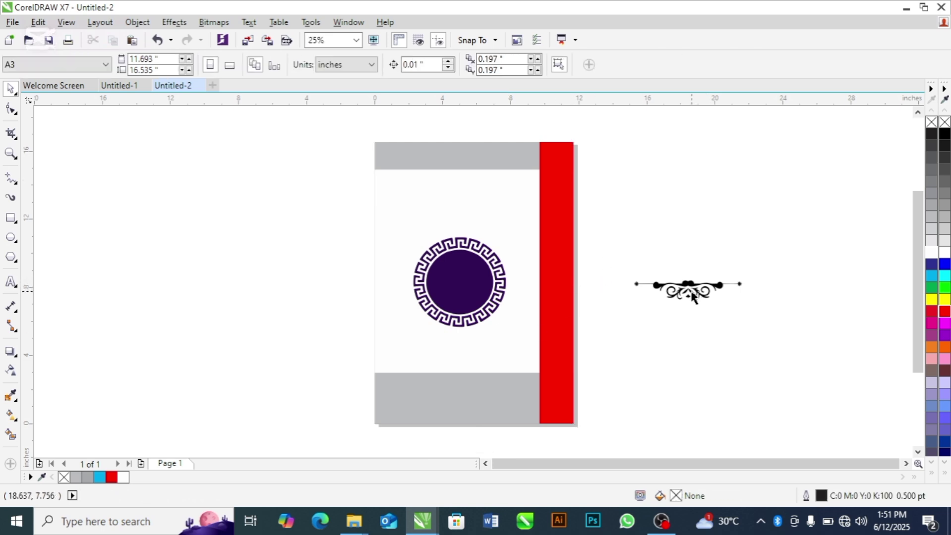
{"action": "left_click", "coordinate": [693, 293]}
{"action": "left_click_drag", "start_coordinate": [693, 294], "coordinate": [462, 193]}
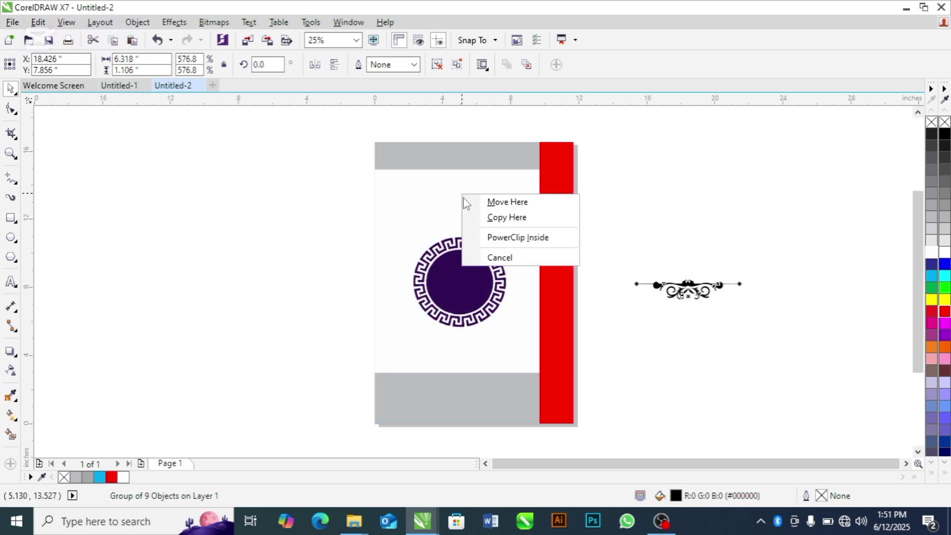
{"action": "left_click", "coordinate": [512, 237]}
{"action": "left_click", "coordinate": [645, 222]}
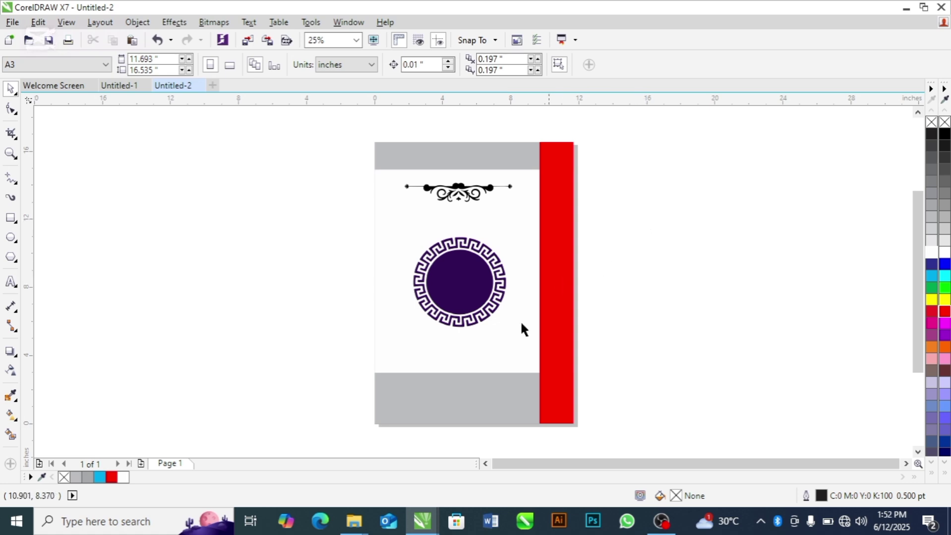
Step: Drag the portrait photo from the CHYGOLD PAPER BAG folder onto the CorelDRAW canvas beside the page
{"action": "mouse_move", "coordinate": [350, 526]}
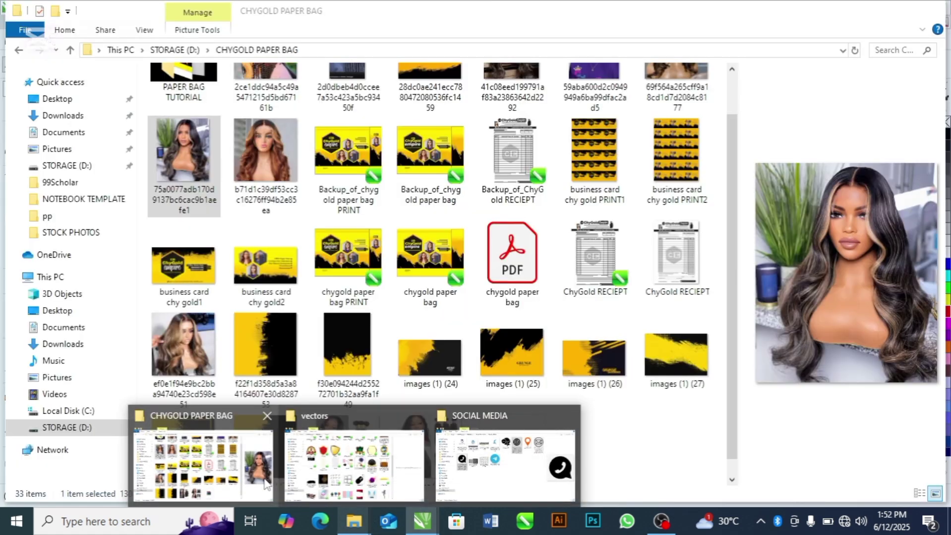
{"action": "left_click", "coordinate": [268, 483]}
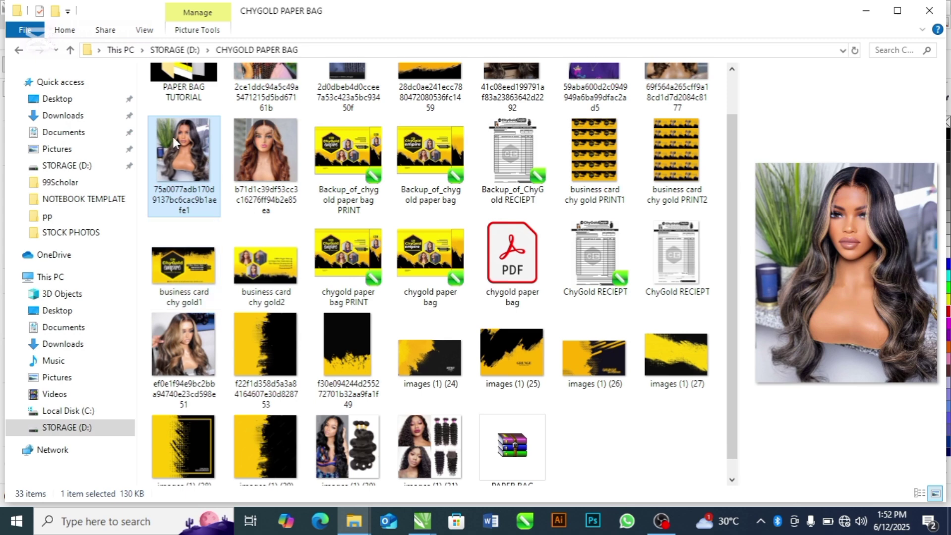
{"action": "left_click_drag", "start_coordinate": [174, 143], "coordinate": [644, 285]}
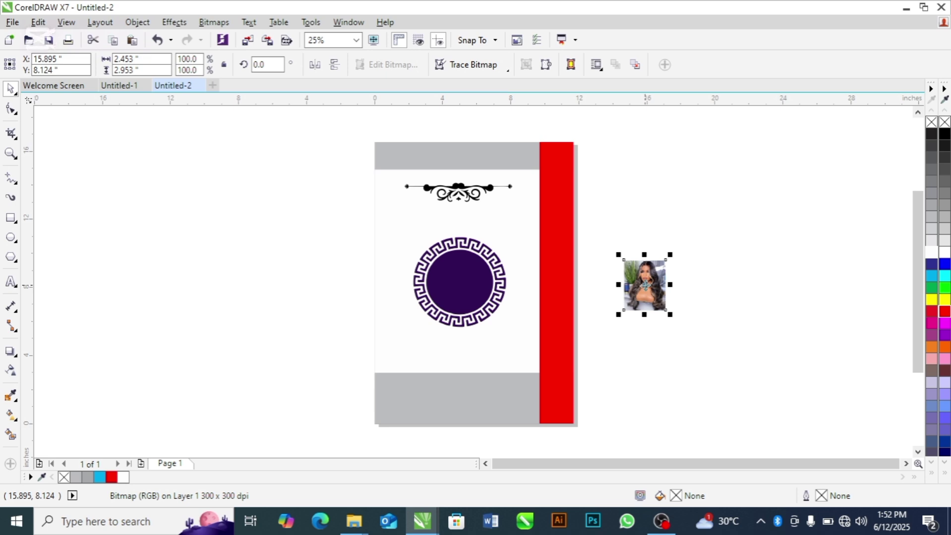
Step: Cut the portrait photo, finish the current PowerClip edit and reselect the page frame
{"action": "key", "text": "Delete"}
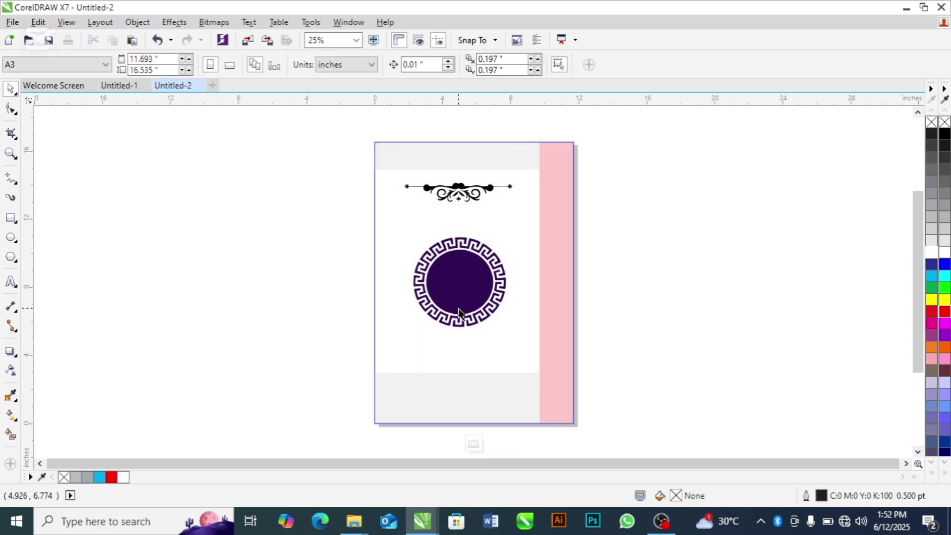
{"action": "right_click", "coordinate": [455, 276]}
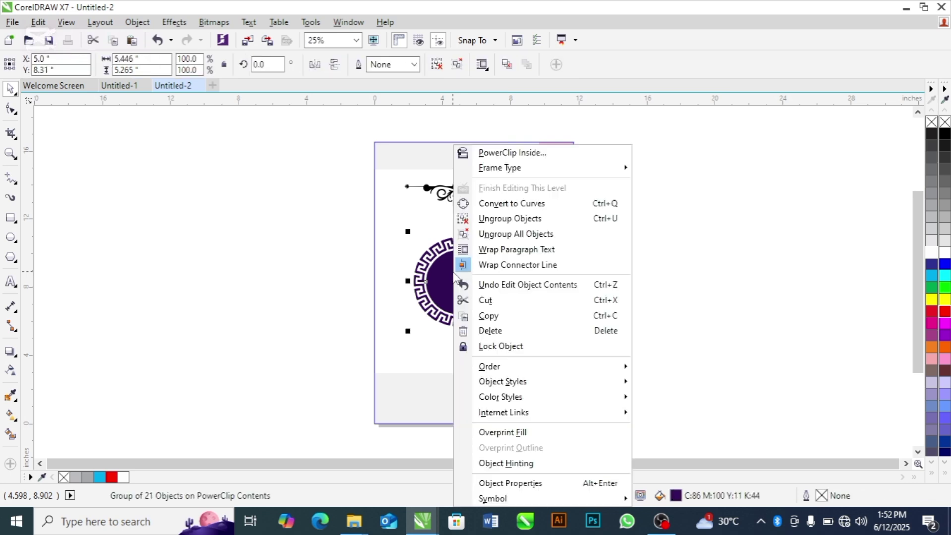
{"action": "left_click", "coordinate": [518, 187]}
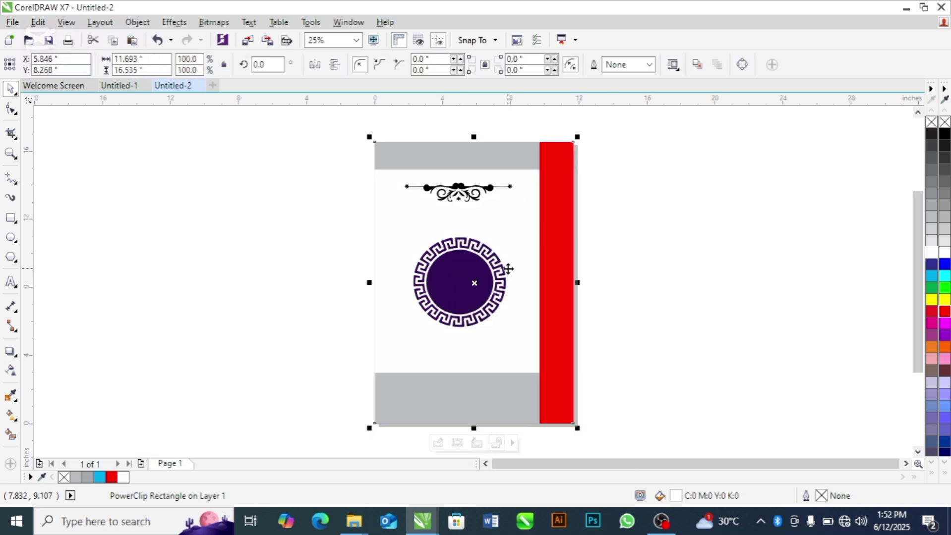
{"action": "left_click", "coordinate": [316, 316]}
{"action": "left_click", "coordinate": [430, 287]}
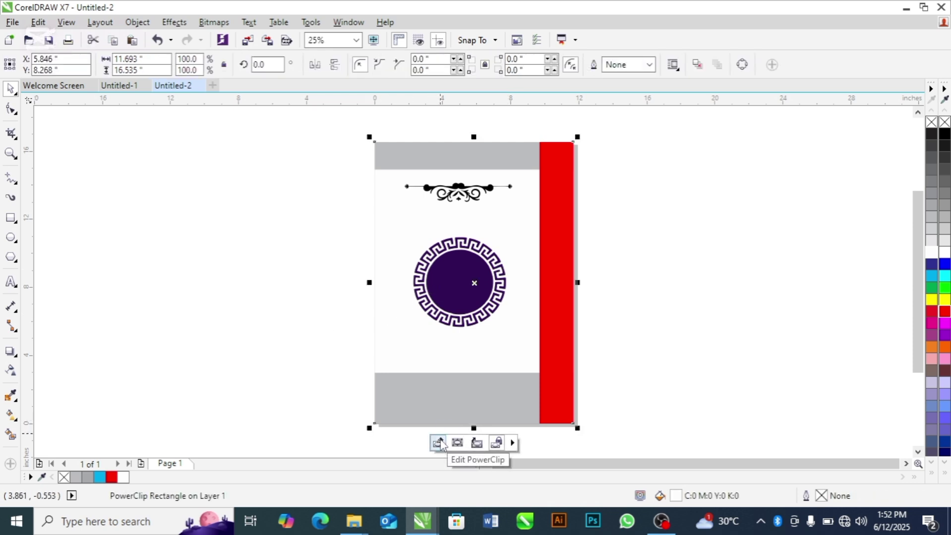
Step: Edit the page frame's PowerClip contents and enlarge the portrait photo to 256.5%
{"action": "left_click", "coordinate": [439, 444]}
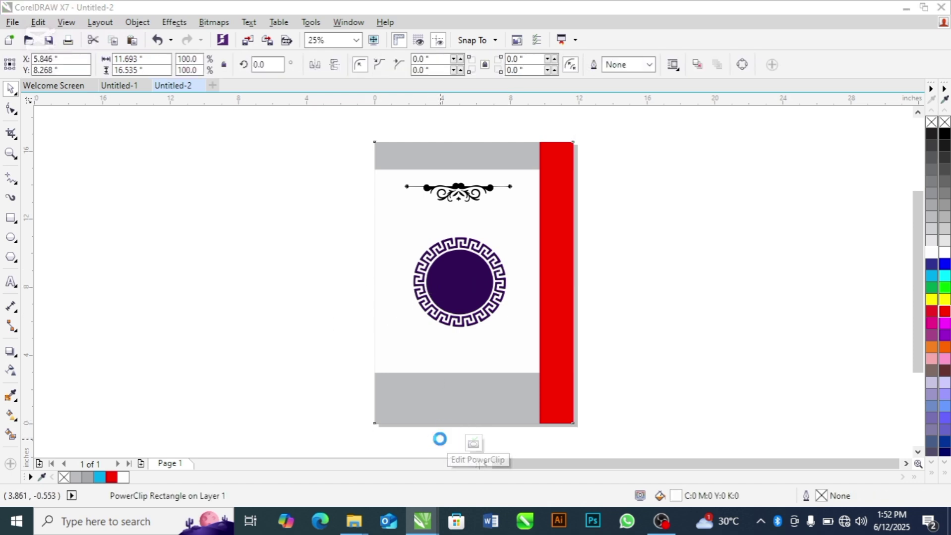
{"action": "left_click", "coordinate": [452, 292]}
{"action": "left_click_drag", "start_coordinate": [459, 280], "coordinate": [460, 281]}
{"action": "left_click", "coordinate": [325, 301]}
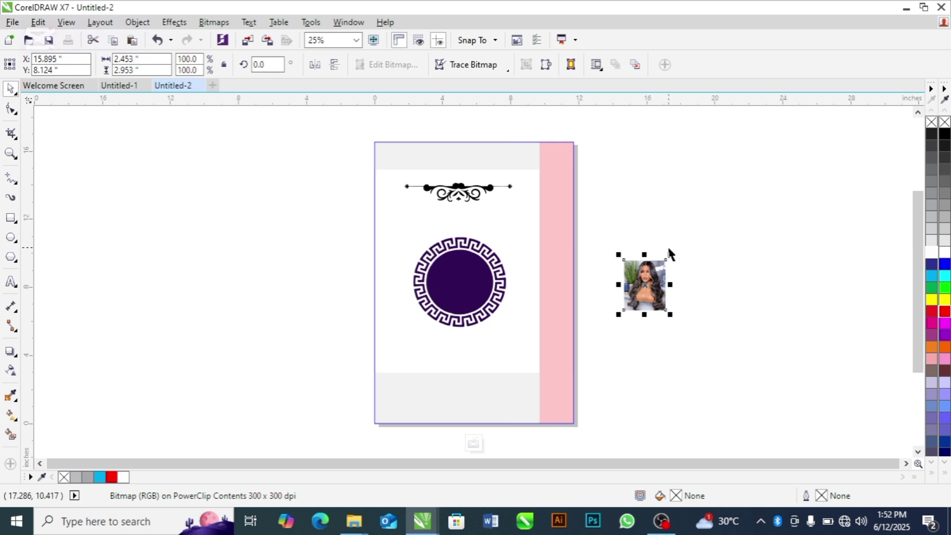
{"action": "left_click_drag", "start_coordinate": [669, 254], "coordinate": [737, 178]}
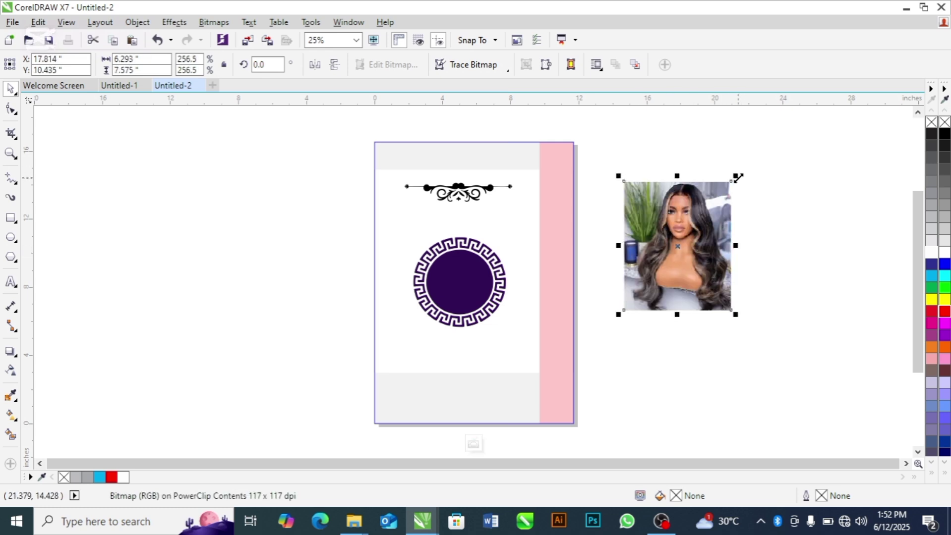
{"action": "left_click", "coordinate": [461, 269]}
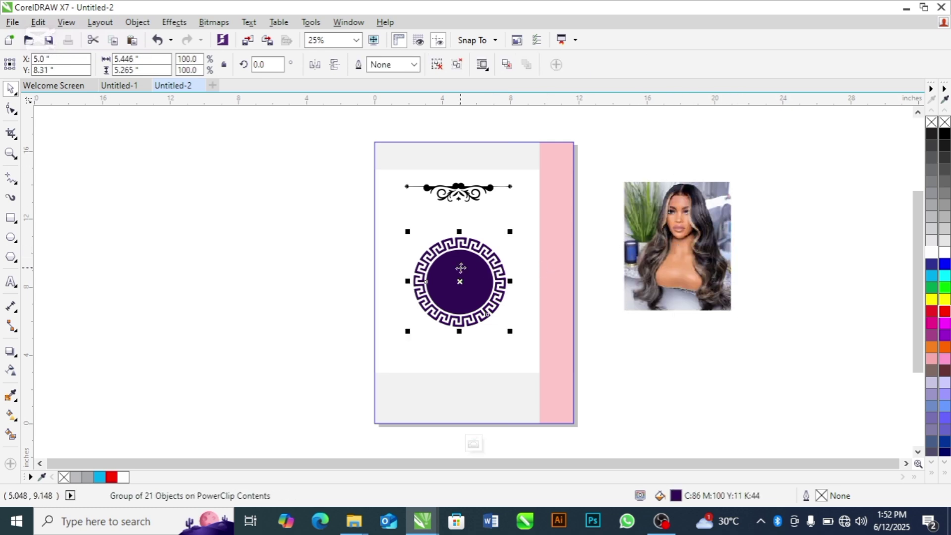
{"action": "left_click", "coordinate": [351, 281]}
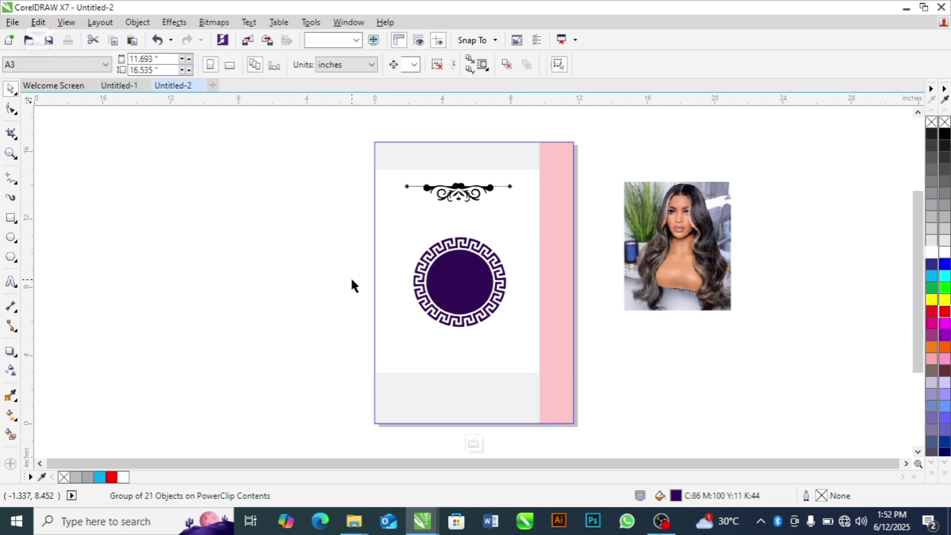
Step: From the RESOURCES vectors folder, drag the cons sample 3 shield graphic into CorelDRAW
{"action": "key", "text": "alt+Tab"}
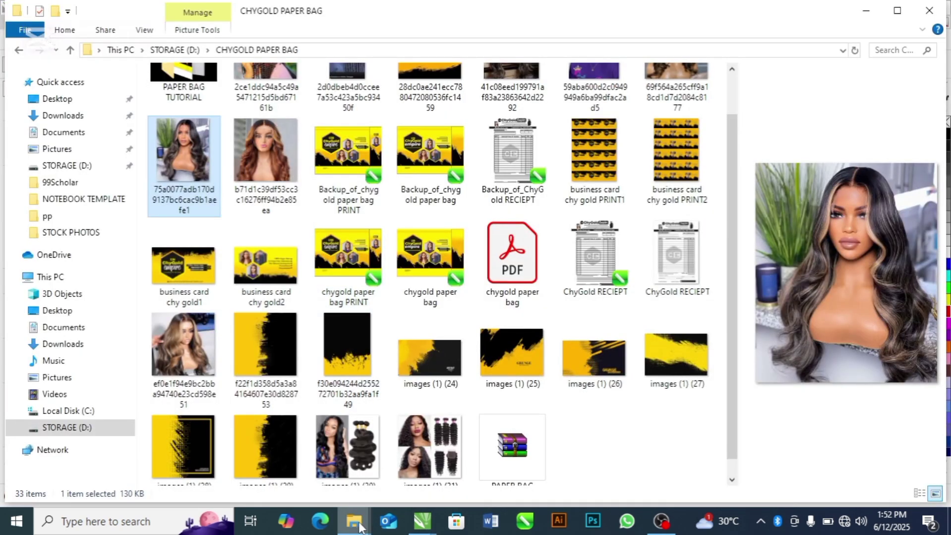
{"action": "mouse_move", "coordinate": [360, 526]}
{"action": "left_click", "coordinate": [361, 476]}
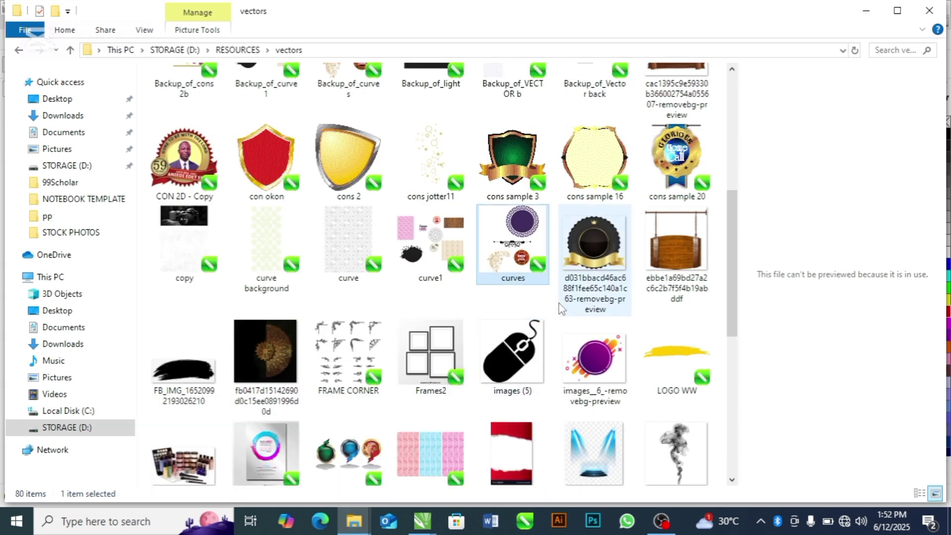
{"action": "scroll", "coordinate": [729, 245], "scroll_direction": "down", "scroll_amount": 1}
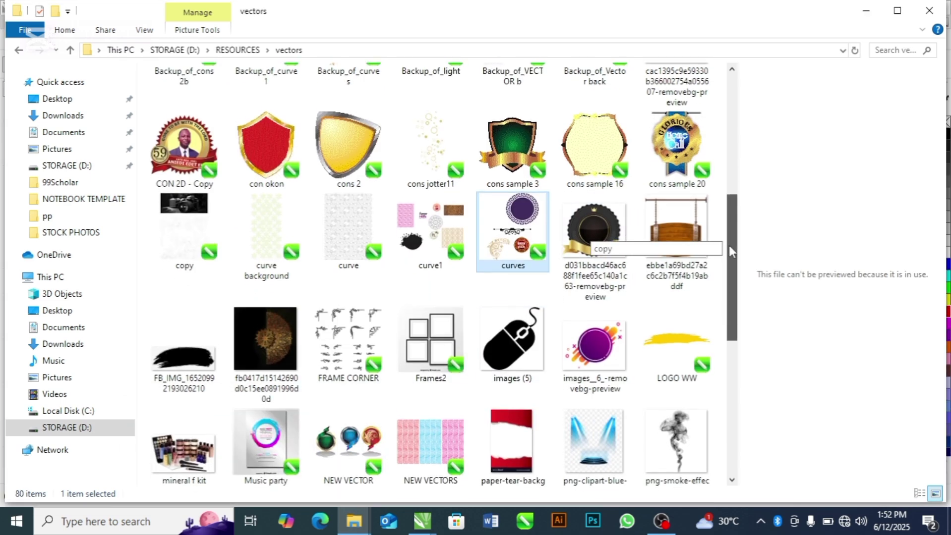
{"action": "left_click_drag", "start_coordinate": [522, 151], "coordinate": [249, 232]}
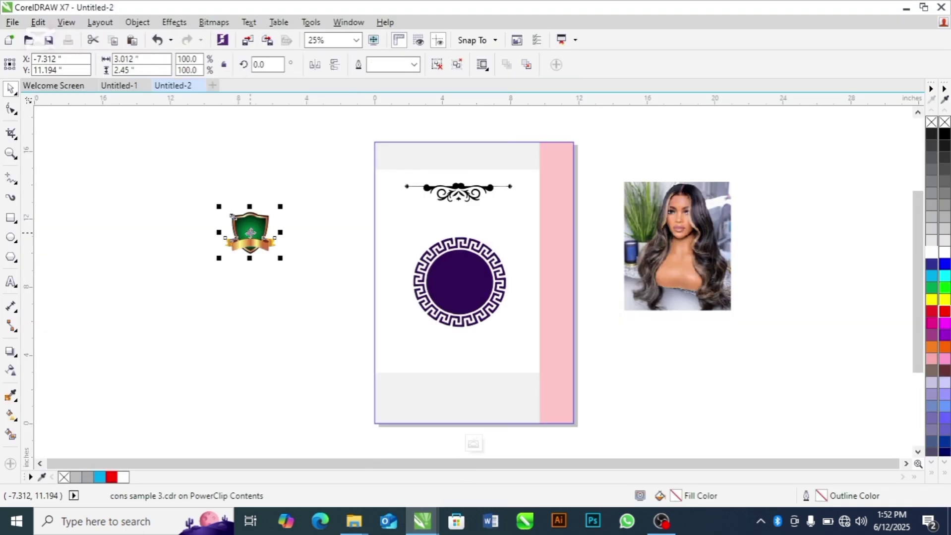
Step: Enlarge the shield emblem to 333.6% and move it up-left of the page
{"action": "left_click_drag", "start_coordinate": [281, 258], "coordinate": [376, 335]}
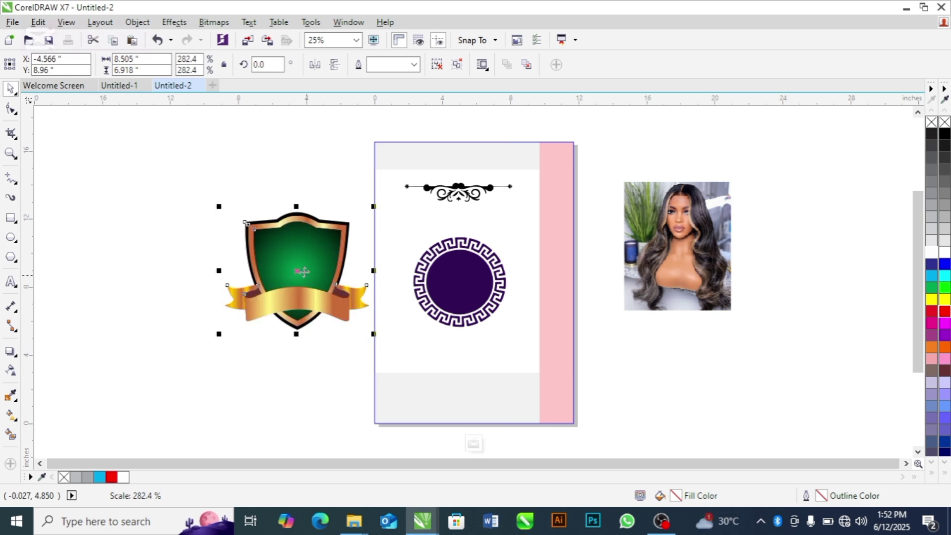
{"action": "left_click_drag", "start_coordinate": [301, 274], "coordinate": [234, 258]}
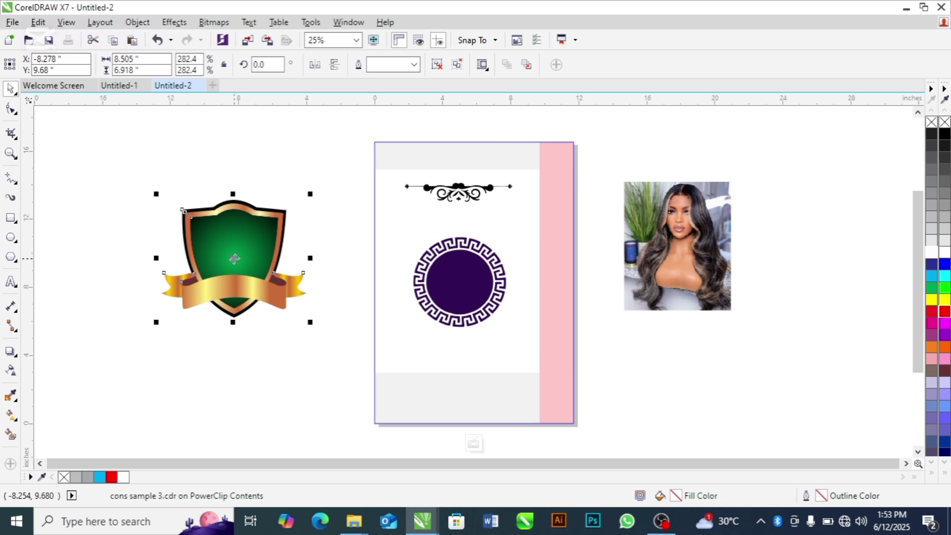
{"action": "left_click_drag", "start_coordinate": [310, 194], "coordinate": [337, 168]}
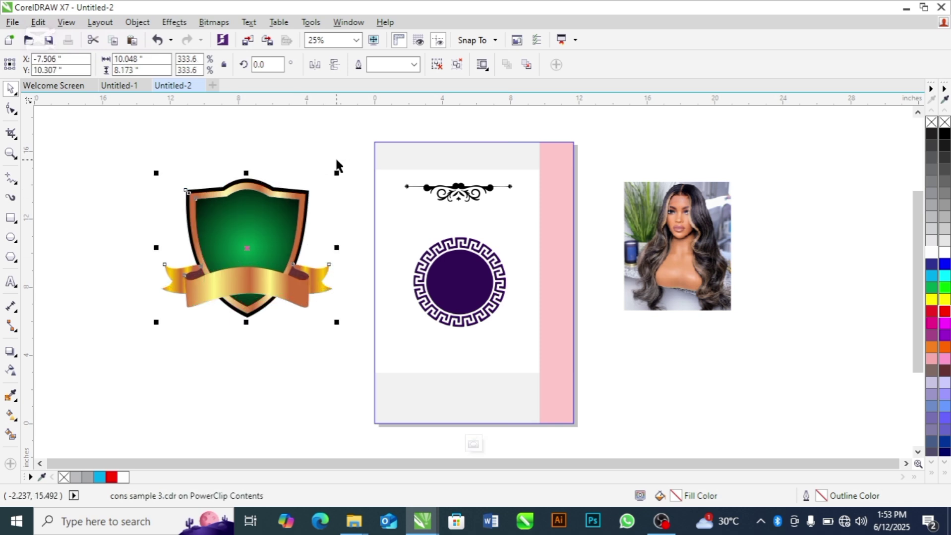
Step: Enlarge the purple Greek-key circle to about 129% and nudge it slightly down-right
{"action": "left_click", "coordinate": [712, 309]}
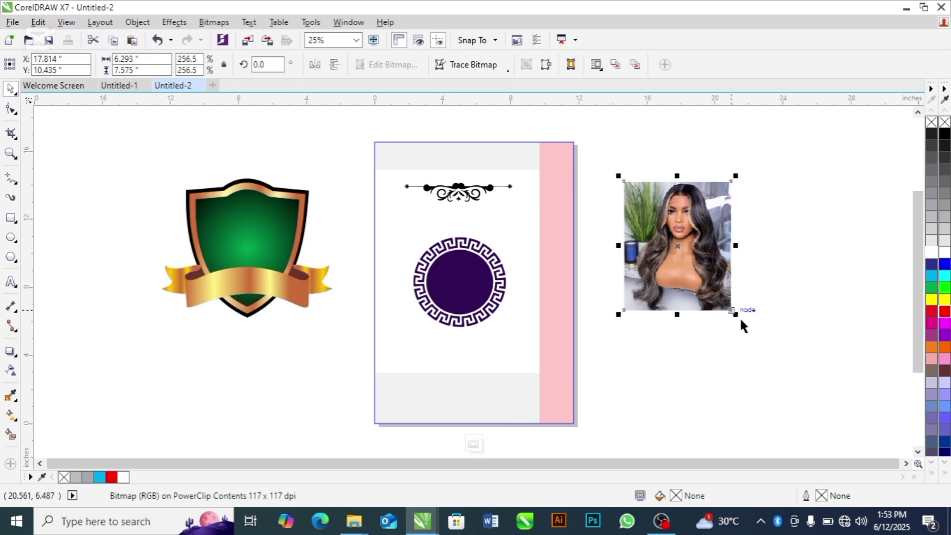
{"action": "left_click", "coordinate": [763, 333]}
{"action": "left_click", "coordinate": [433, 300]}
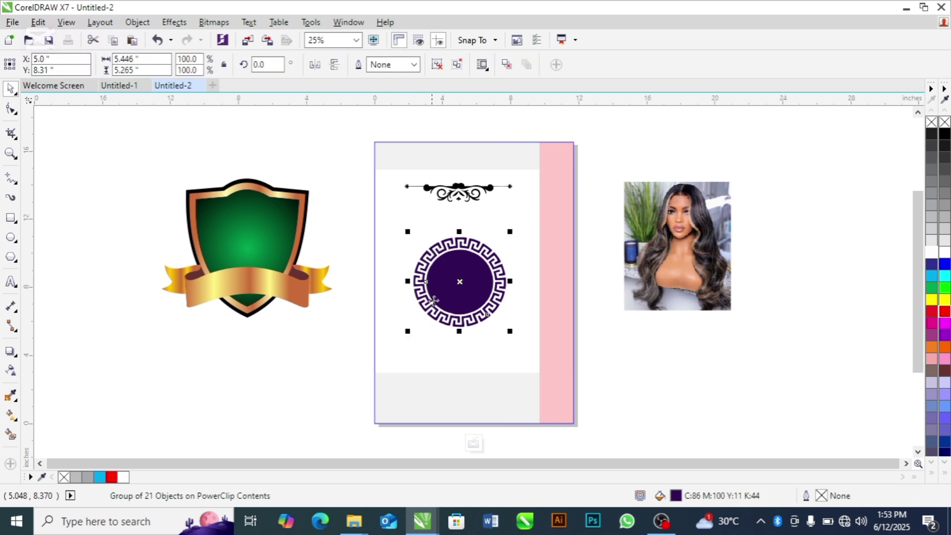
{"action": "left_click_drag", "start_coordinate": [406, 332], "coordinate": [396, 352]}
{"action": "left_click_drag", "start_coordinate": [441, 297], "coordinate": [446, 307]}
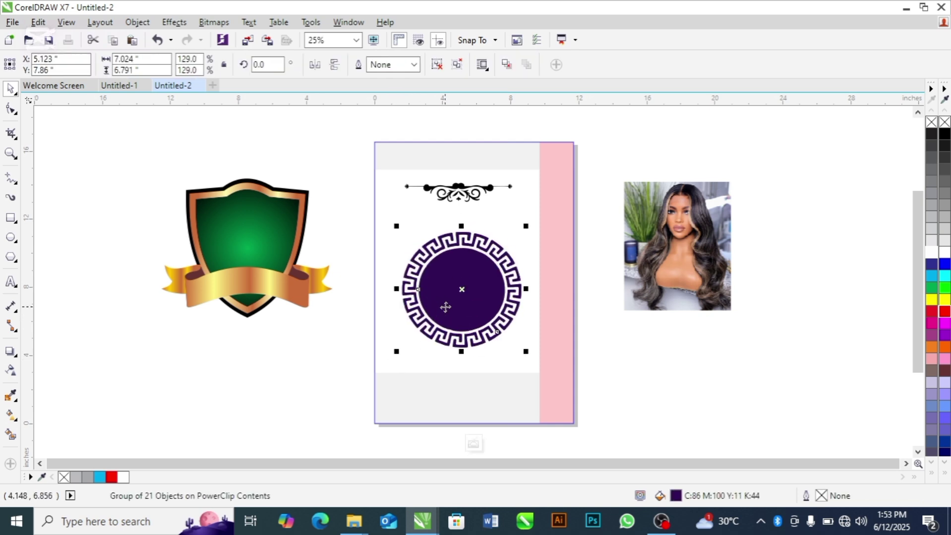
Step: Shift the shield emblem slightly to the left
{"action": "left_click", "coordinate": [641, 345]}
{"action": "left_click", "coordinate": [678, 273]}
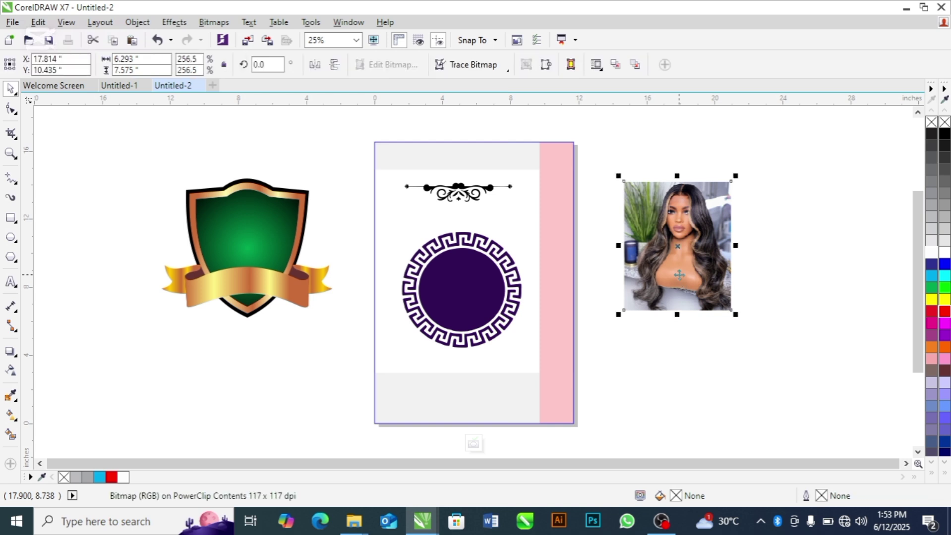
{"action": "left_click", "coordinate": [487, 291]}
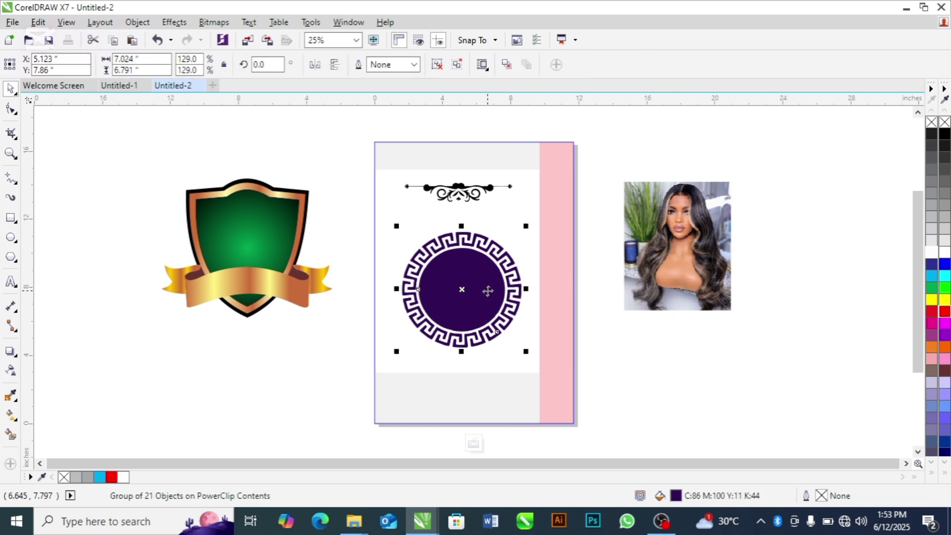
{"action": "left_click", "coordinate": [314, 290]}
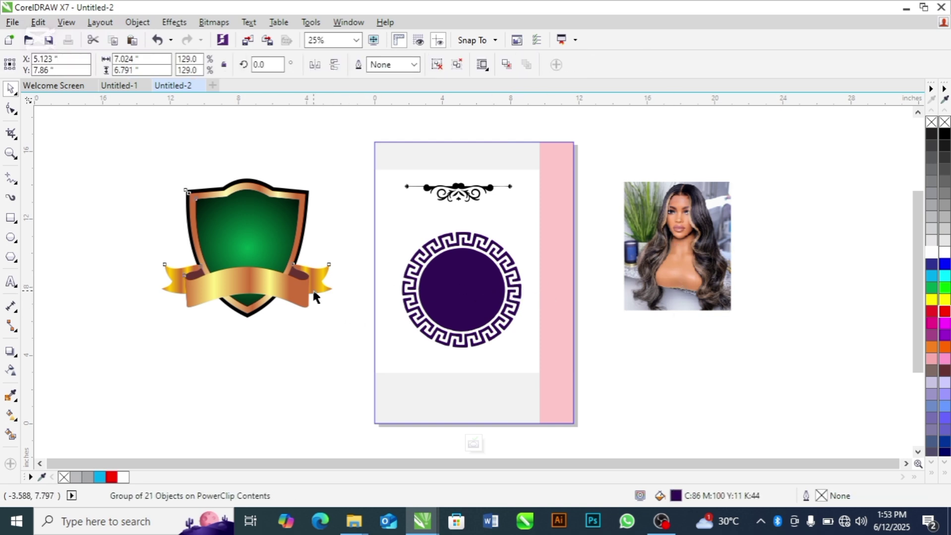
{"action": "left_click_drag", "start_coordinate": [314, 291], "coordinate": [299, 297]}
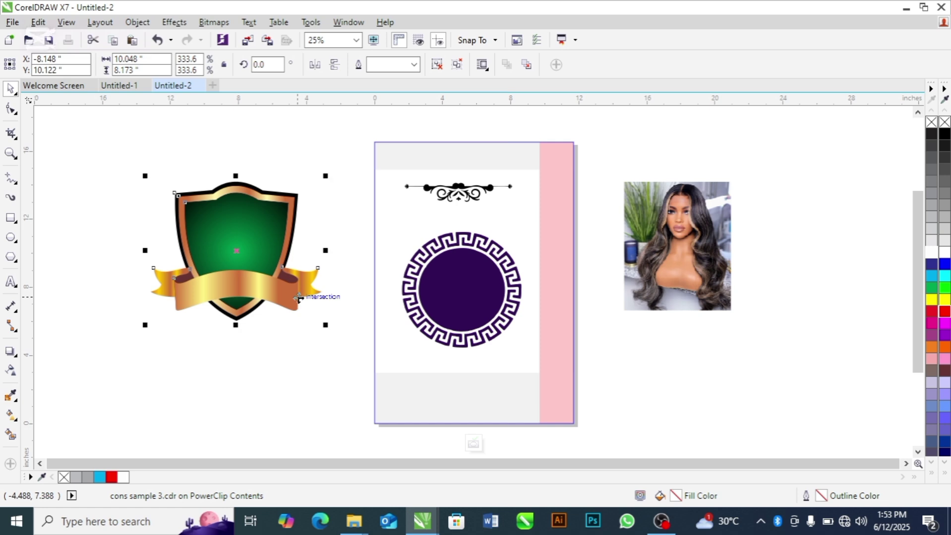
Step: Detach the right ribbon tip from the shield and copy its gold gradient onto the Greek-key circle
{"action": "left_click", "coordinate": [259, 362]}
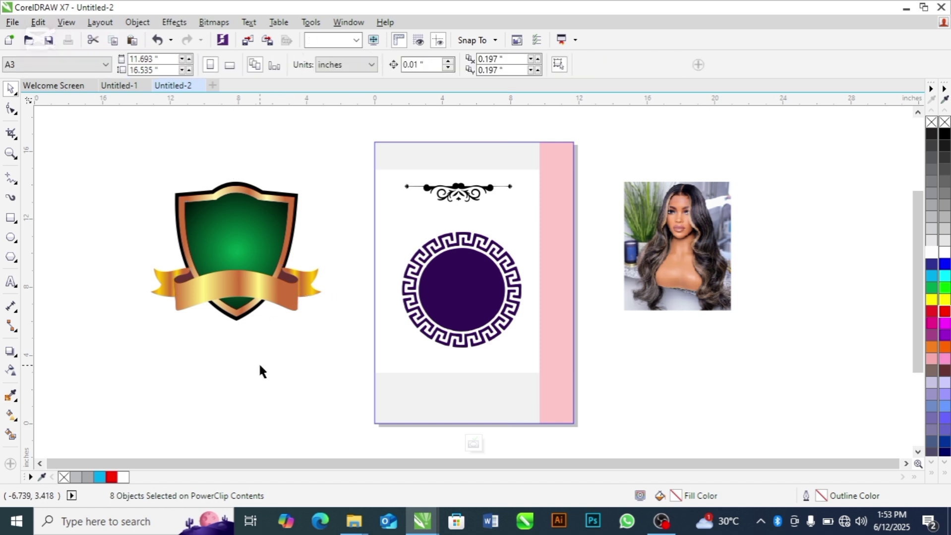
{"action": "left_click_drag", "start_coordinate": [313, 290], "coordinate": [276, 378]}
{"action": "left_click", "coordinate": [318, 326]}
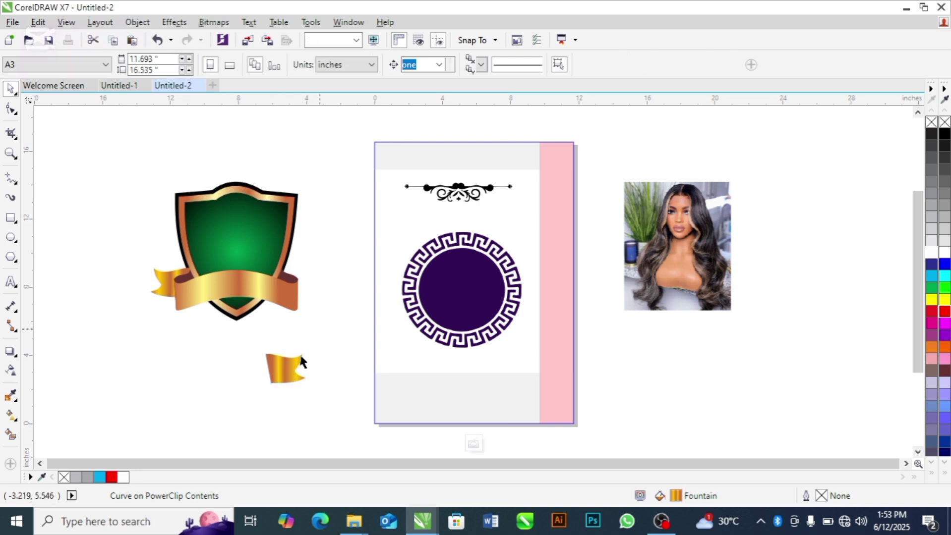
{"action": "left_click", "coordinate": [285, 366]}
{"action": "left_click_drag", "start_coordinate": [285, 366], "coordinate": [450, 286]}
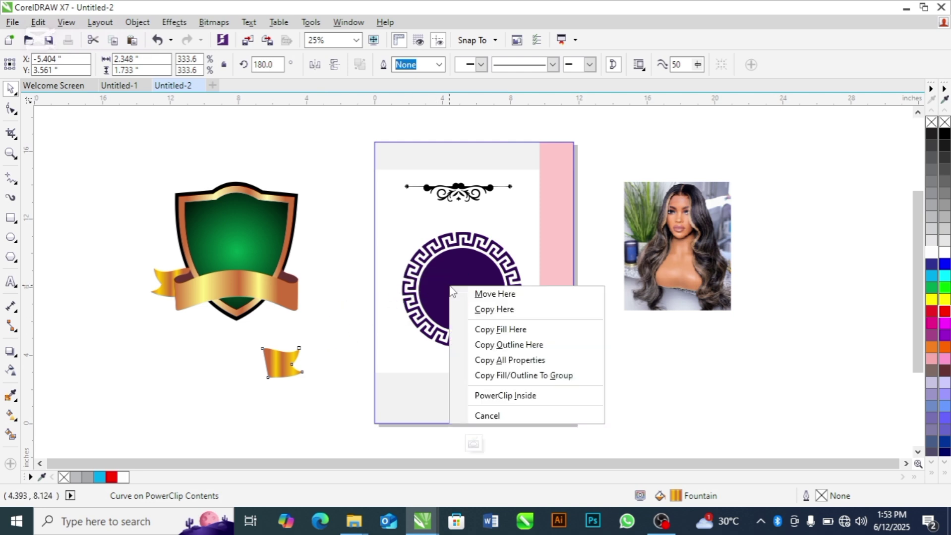
{"action": "left_click", "coordinate": [485, 331]}
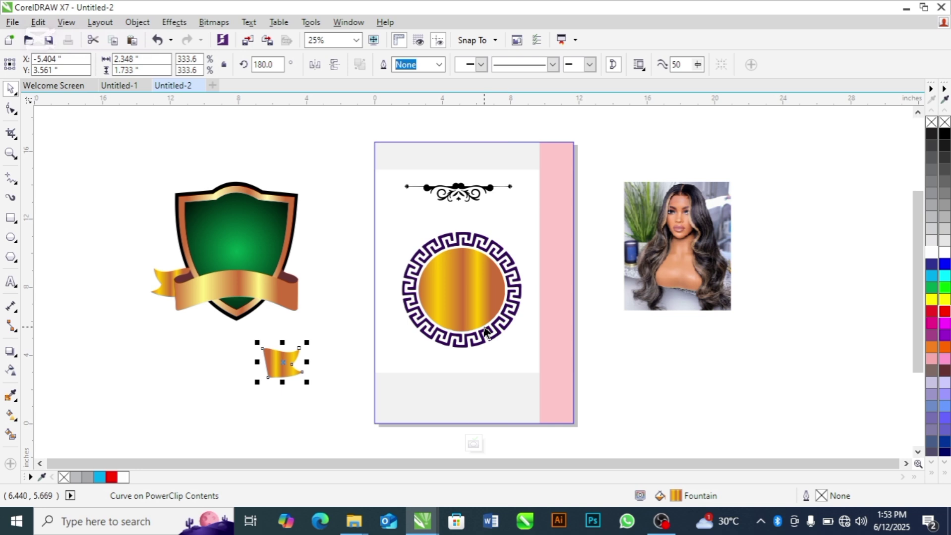
{"action": "left_click", "coordinate": [466, 342]}
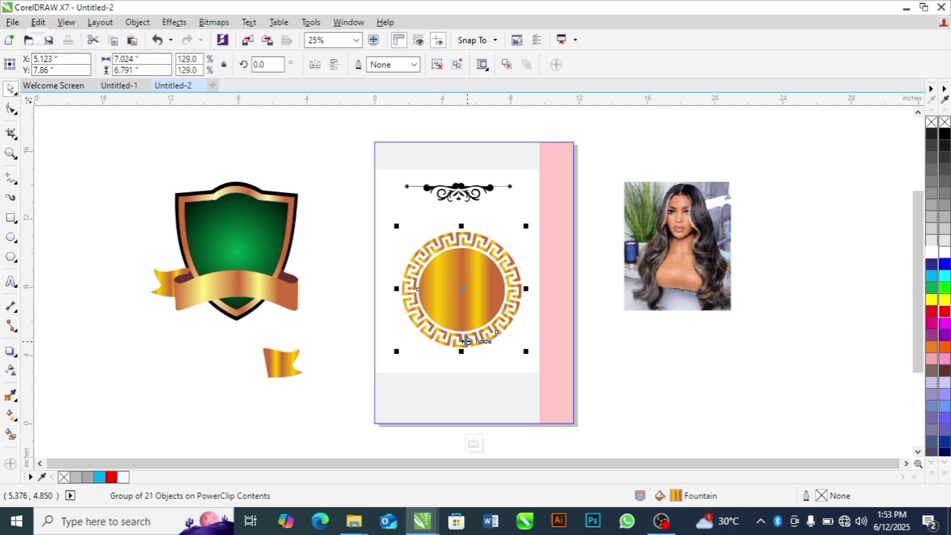
Step: Copy the ribbon's gold gradient fill onto the whole top ornament divider
{"action": "left_click", "coordinate": [286, 363]}
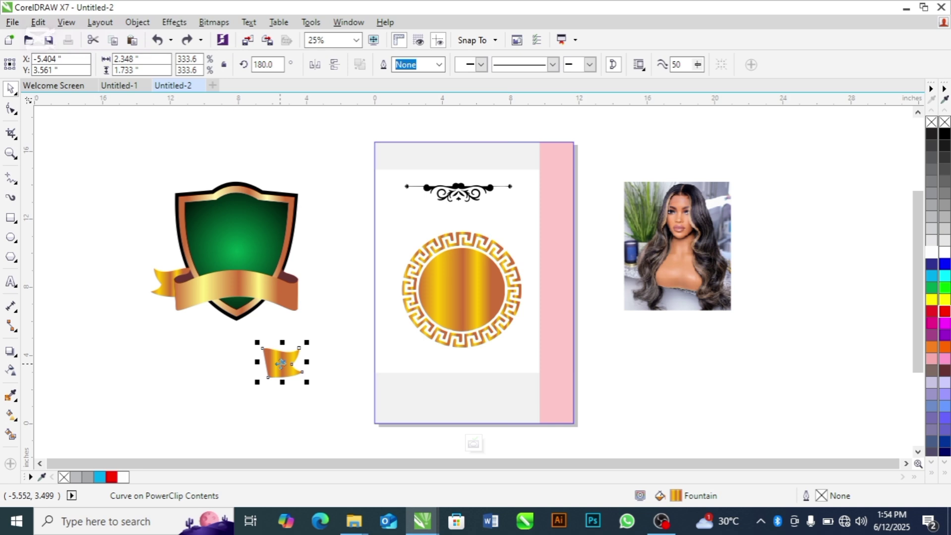
{"action": "left_click", "coordinate": [459, 191]}
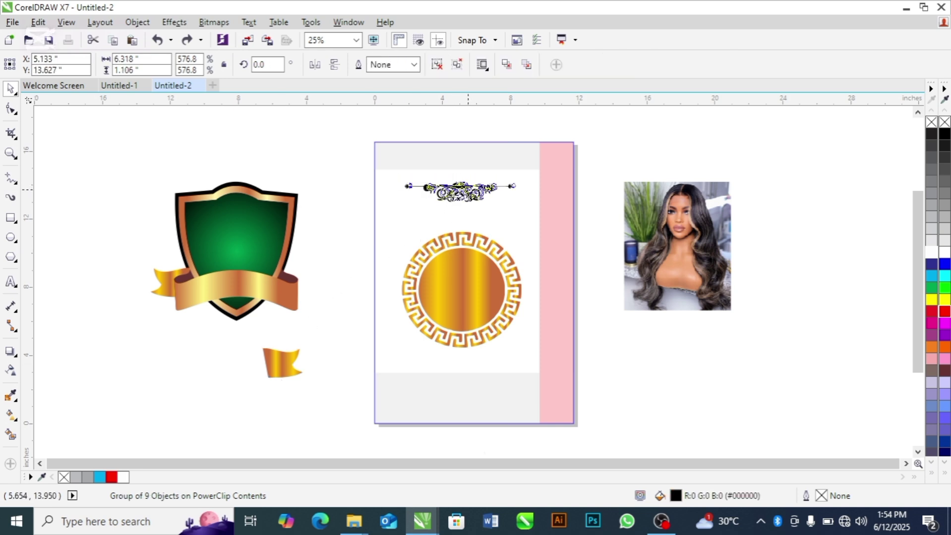
{"action": "left_click_drag", "start_coordinate": [467, 188], "coordinate": [464, 189]}
{"action": "left_click", "coordinate": [280, 364]}
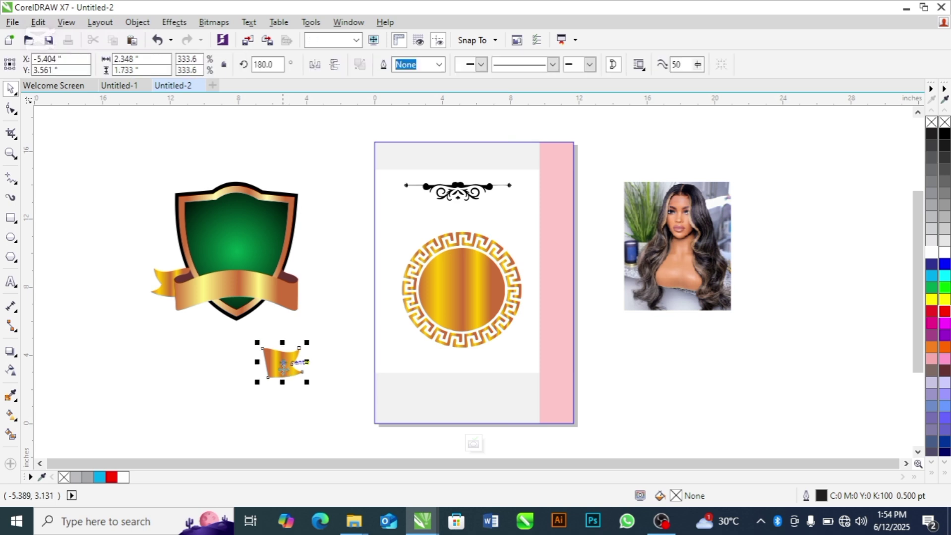
{"action": "left_click_drag", "start_coordinate": [278, 362], "coordinate": [449, 192]}
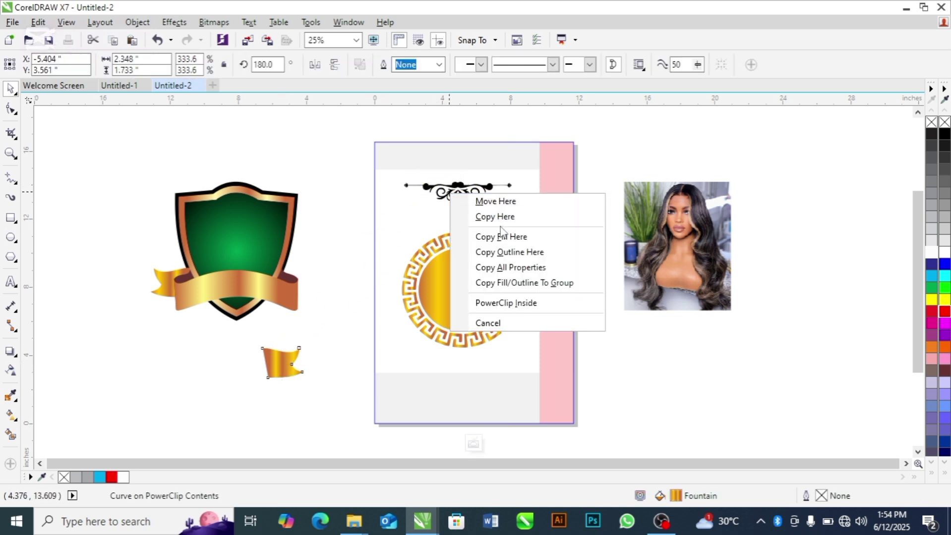
{"action": "left_click", "coordinate": [502, 238]}
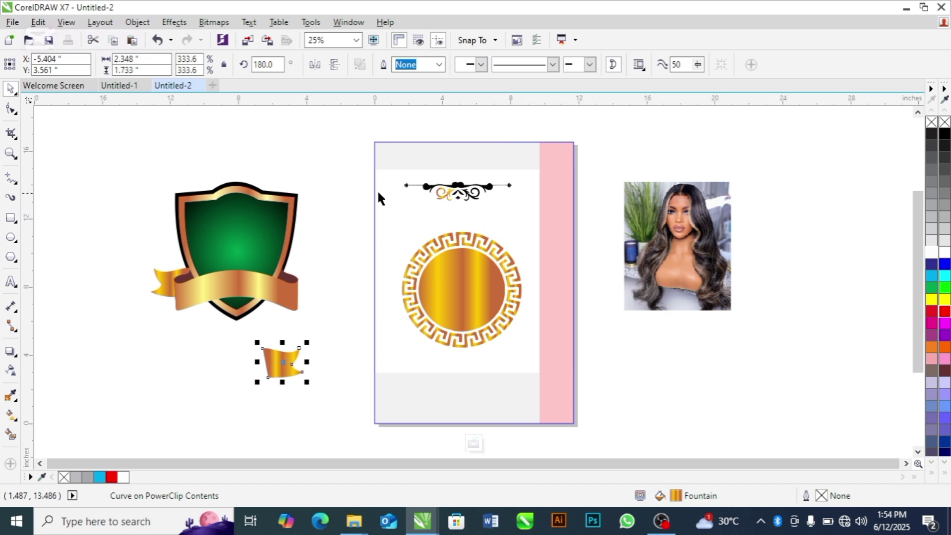
{"action": "left_click_drag", "start_coordinate": [340, 169], "coordinate": [536, 203]}
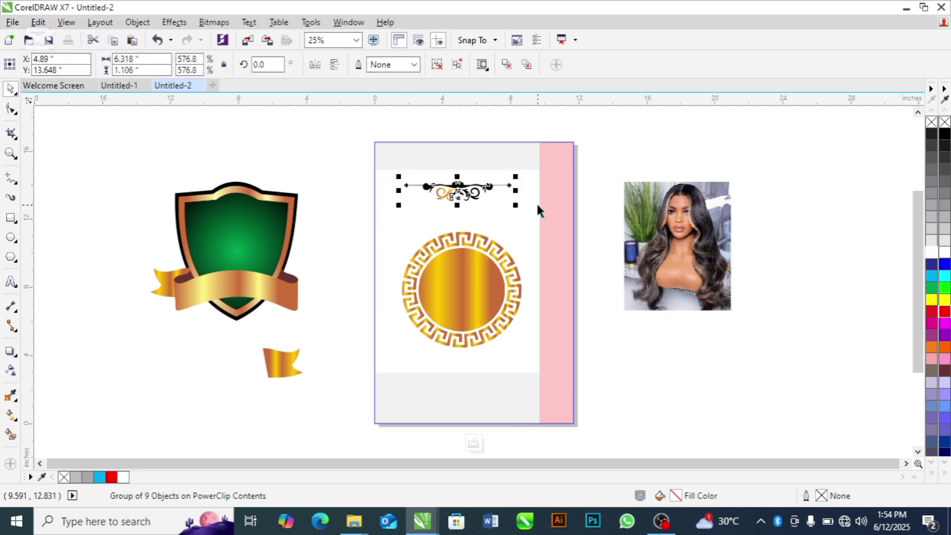
{"action": "key", "text": "ctrl+r"}
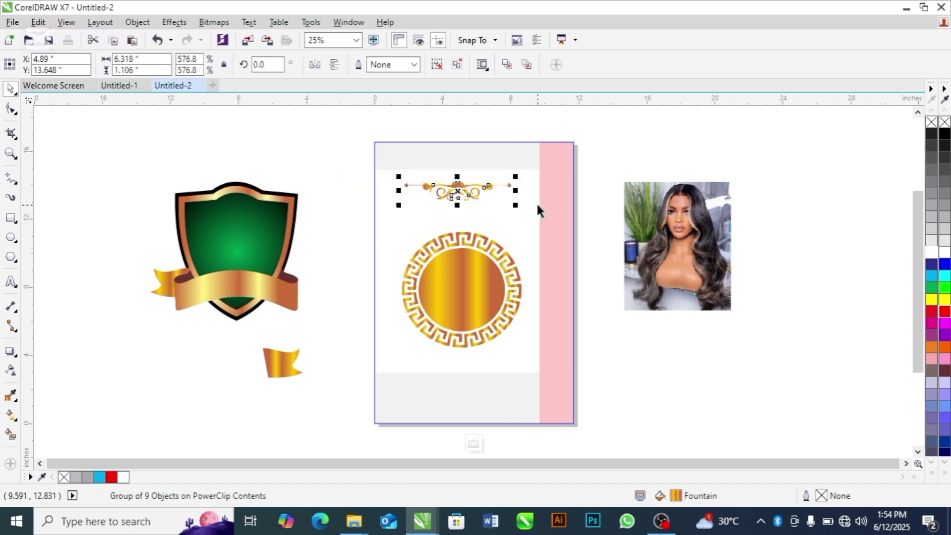
{"action": "left_click", "coordinate": [628, 148]}
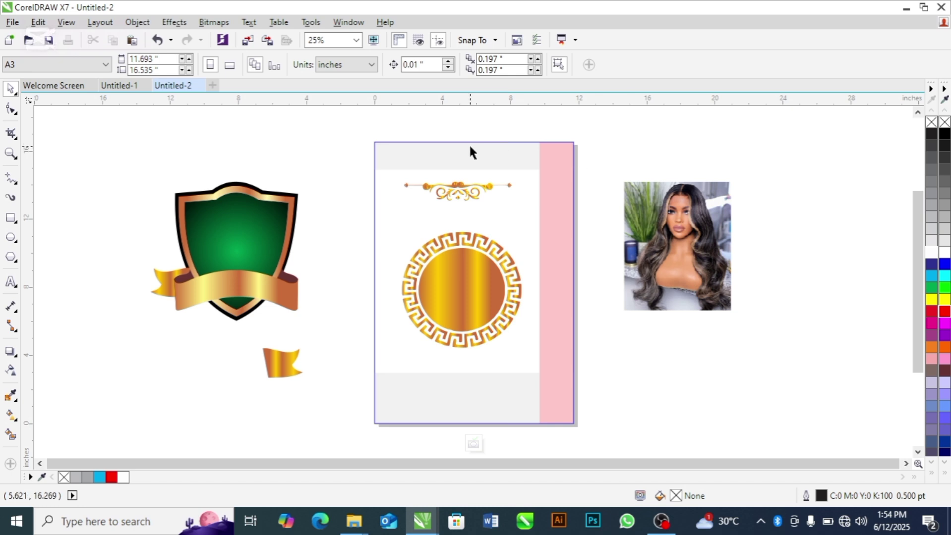
Step: Nudge the ornament slightly right and down, then delete the shield and ribbon pieces
{"action": "left_click_drag", "start_coordinate": [309, 165], "coordinate": [515, 207]}
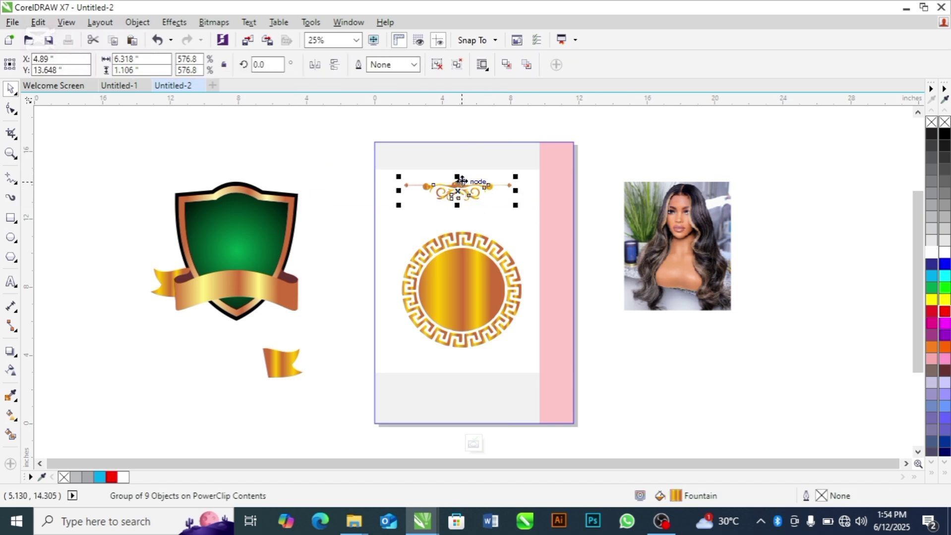
{"action": "left_click_drag", "start_coordinate": [461, 181], "coordinate": [468, 183]}
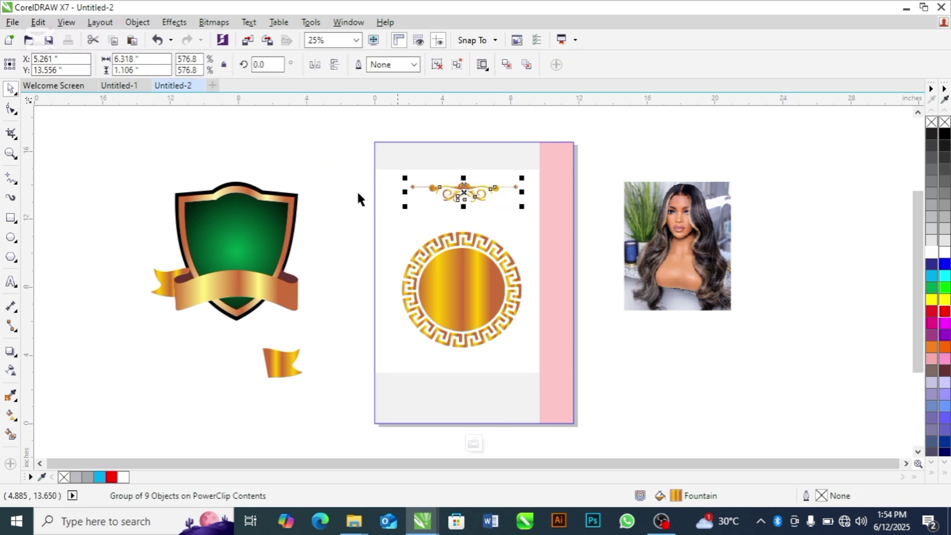
{"action": "left_click", "coordinate": [328, 187]}
{"action": "left_click_drag", "start_coordinate": [124, 167], "coordinate": [321, 396]}
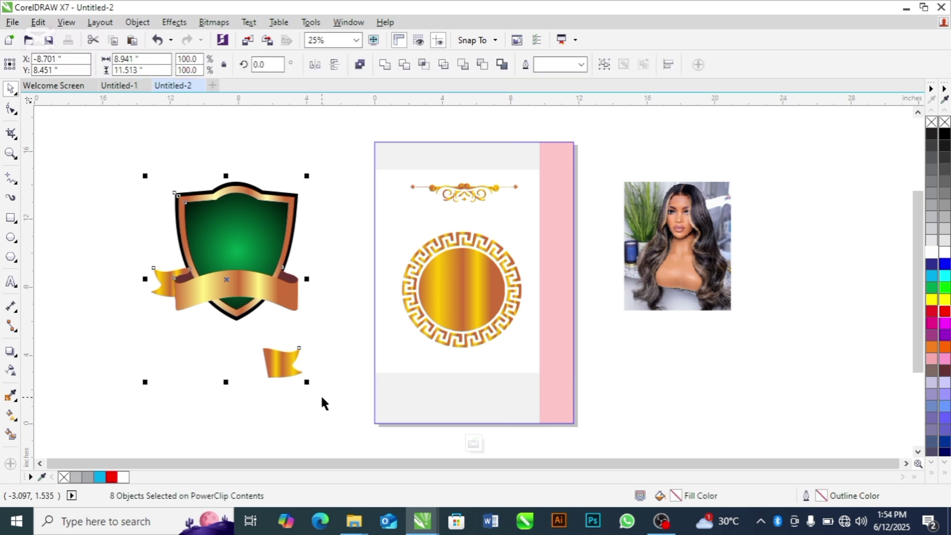
{"action": "key", "text": "Delete"}
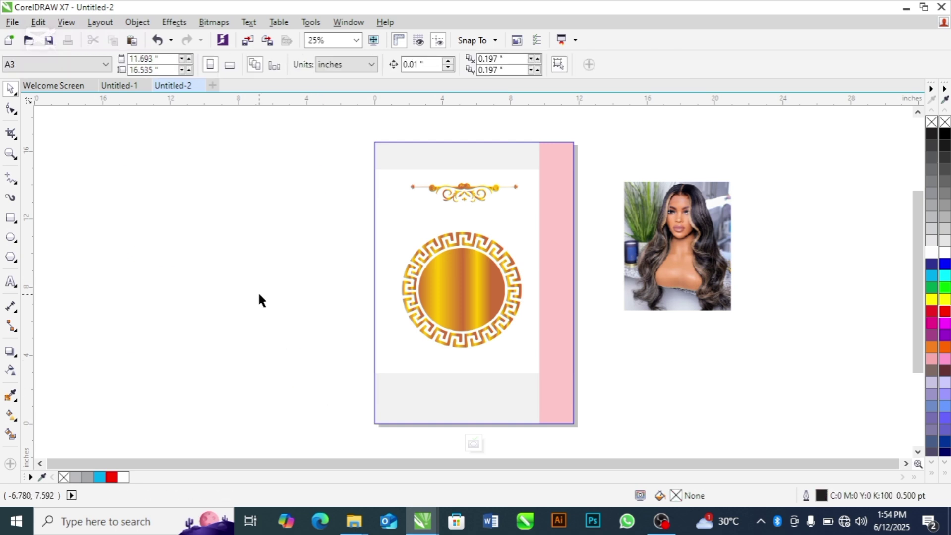
Step: Ungroup the gold circle and PowerClip the portrait photo inside it
{"action": "left_click", "coordinate": [648, 253]}
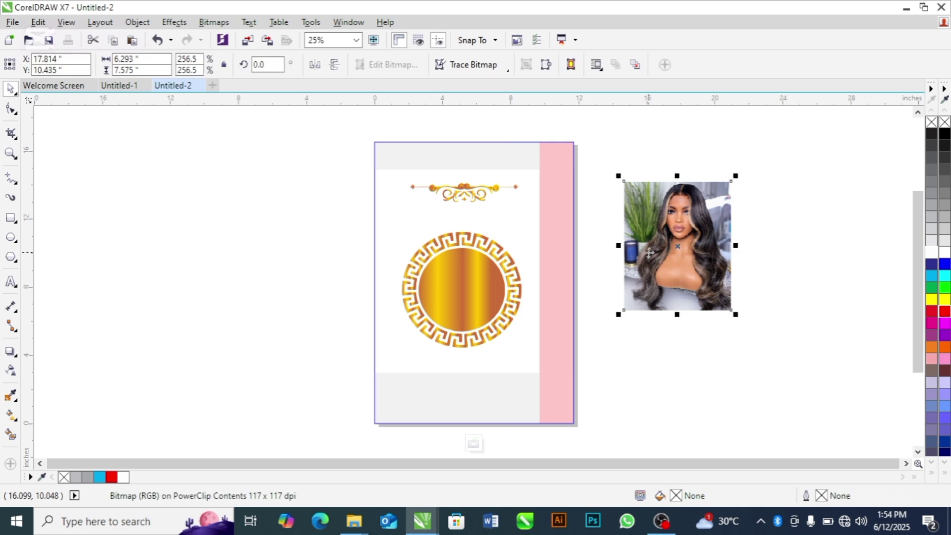
{"action": "left_click_drag", "start_coordinate": [700, 210], "coordinate": [718, 195]}
{"action": "left_click", "coordinate": [476, 285]}
{"action": "key", "text": "ctrl+u"}
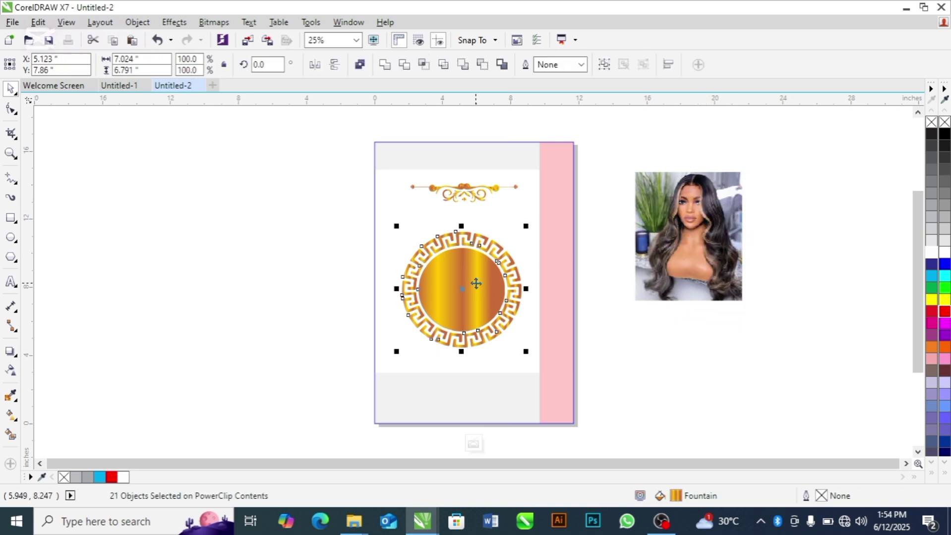
{"action": "left_click", "coordinate": [233, 291]}
{"action": "left_click", "coordinate": [709, 271]}
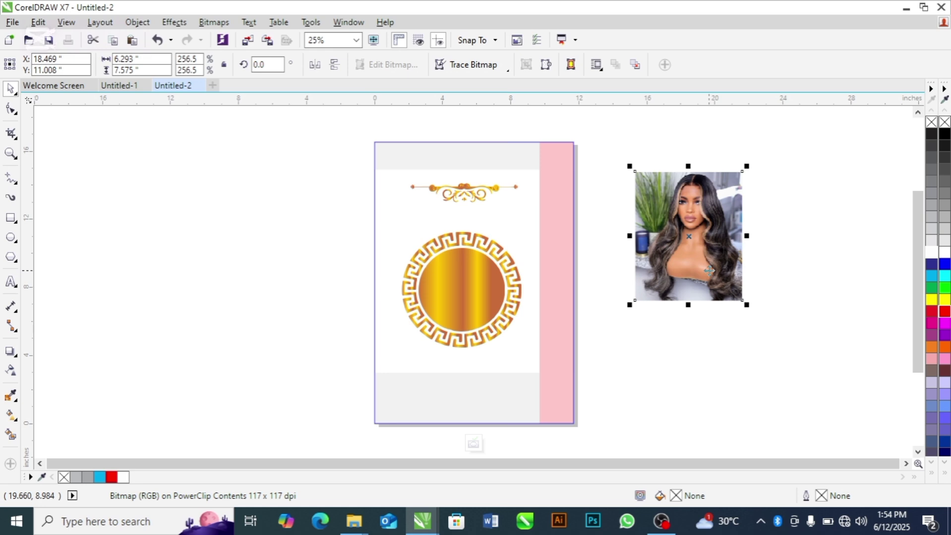
{"action": "left_click_drag", "start_coordinate": [708, 270], "coordinate": [477, 314]}
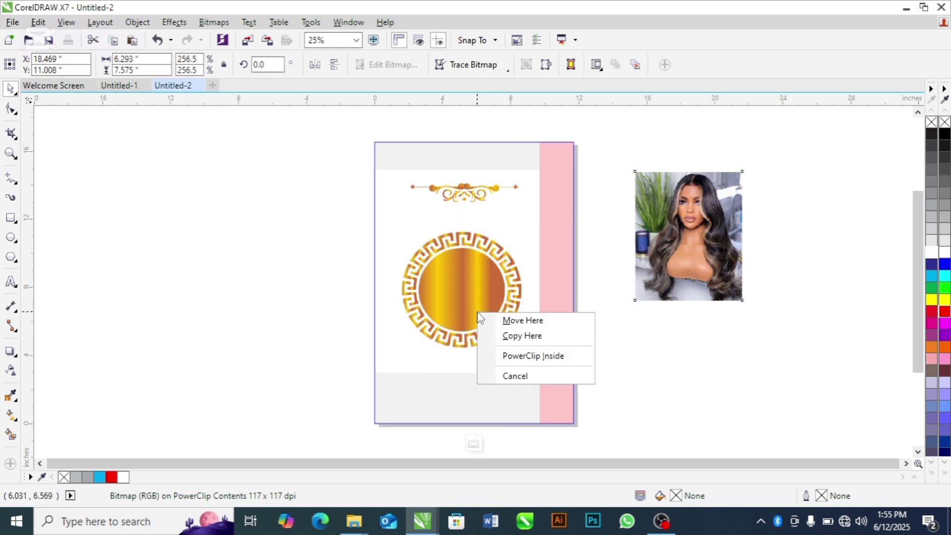
{"action": "left_click", "coordinate": [534, 357]}
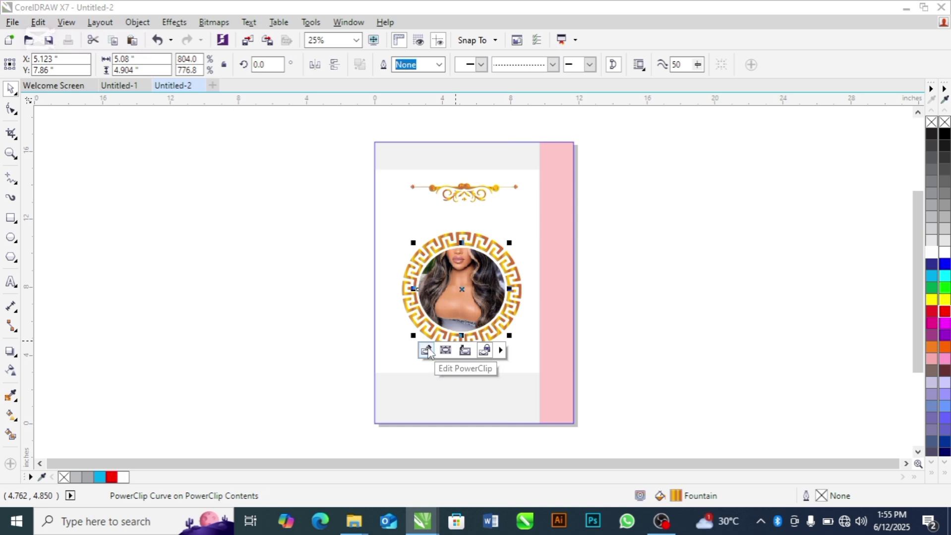
Step: Rescale the clipped photo to 209.9% and centre it to fill the round frame
{"action": "left_click", "coordinate": [428, 350]}
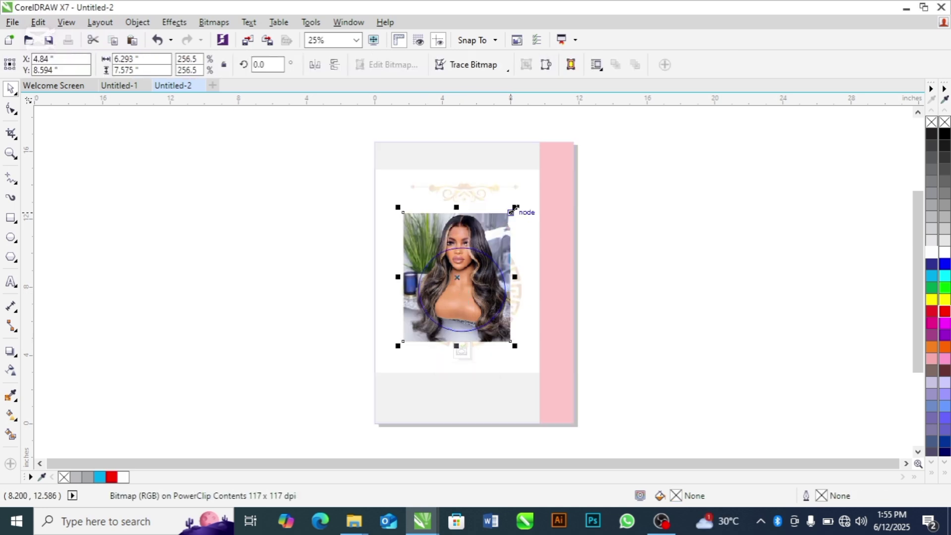
{"action": "left_click_drag", "start_coordinate": [513, 208], "coordinate": [486, 241]}
{"action": "left_click_drag", "start_coordinate": [462, 297], "coordinate": [483, 300]}
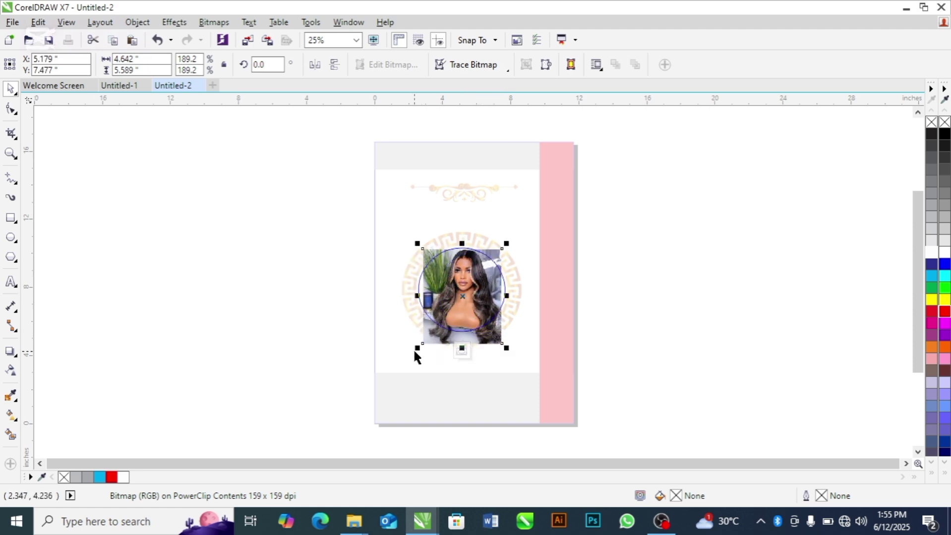
{"action": "left_click_drag", "start_coordinate": [414, 349], "coordinate": [412, 354]}
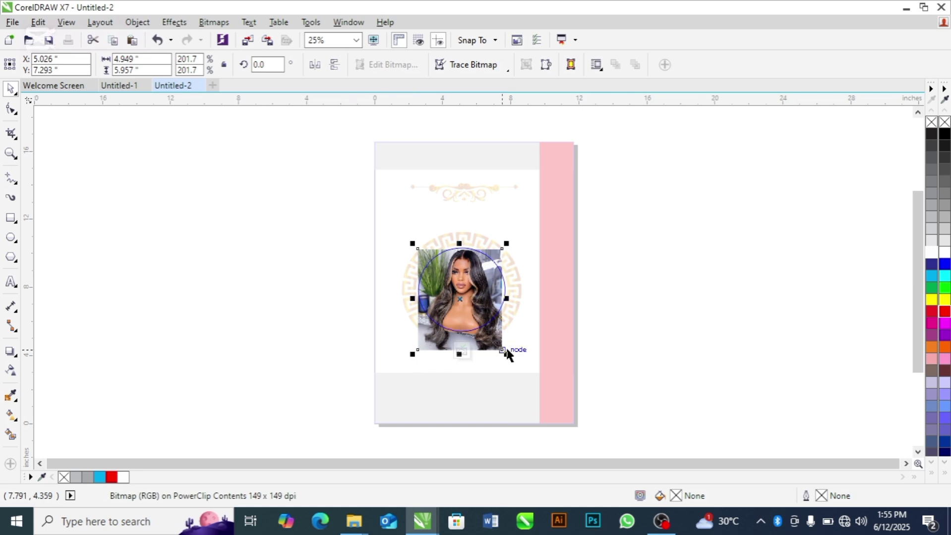
{"action": "left_click_drag", "start_coordinate": [506, 355], "coordinate": [514, 359]}
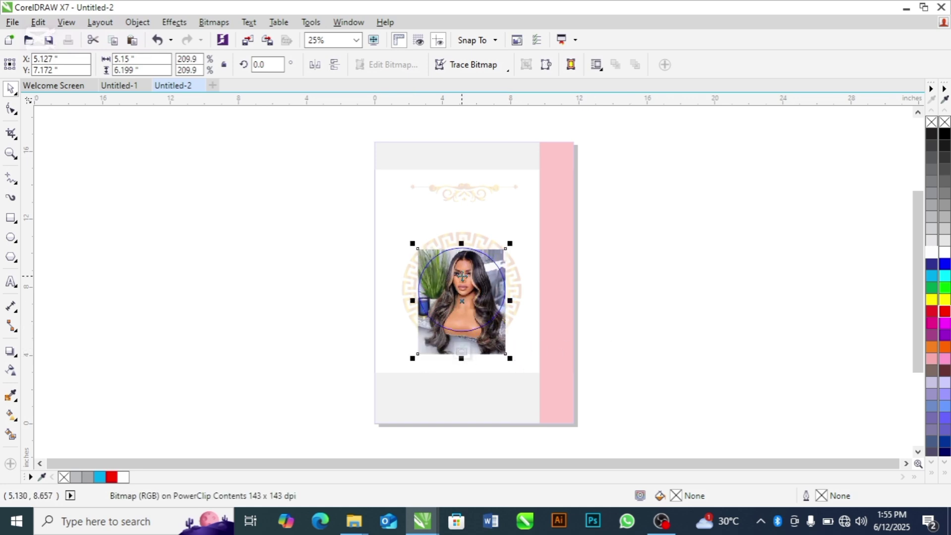
Step: Exit the photo's PowerClip editing and locate the gold ornament inside the page frame's contents
{"action": "left_click", "coordinate": [587, 316]}
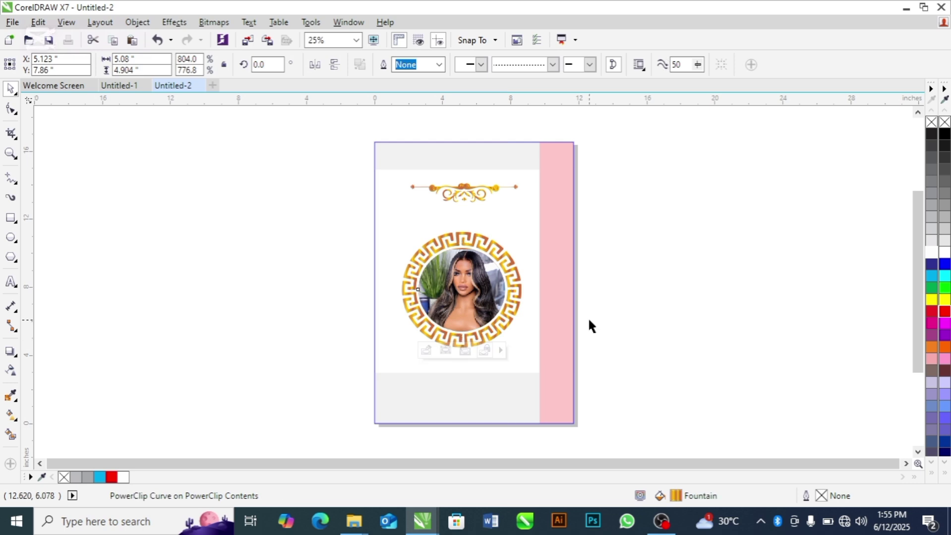
{"action": "key", "text": "x"}
{"action": "key", "text": "space"}
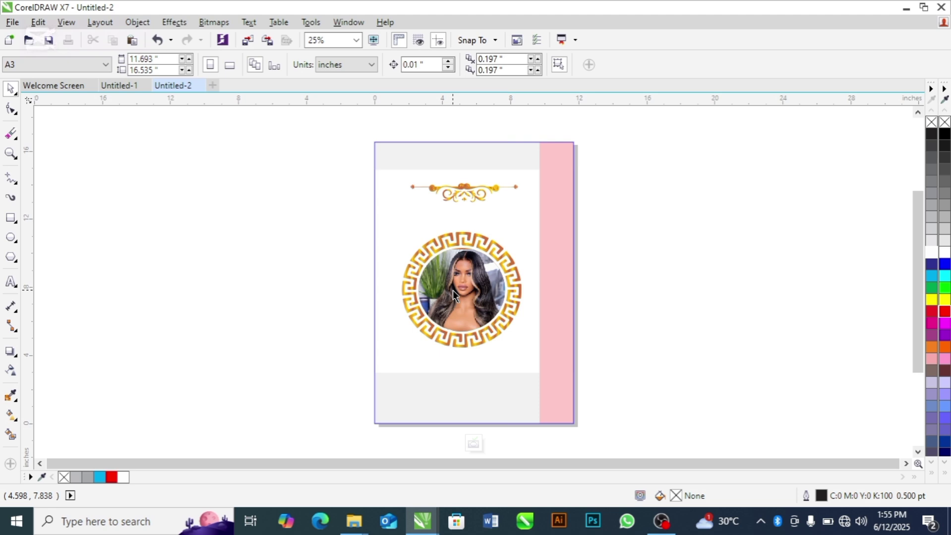
{"action": "left_click", "coordinate": [474, 443]}
{"action": "left_click", "coordinate": [634, 331]}
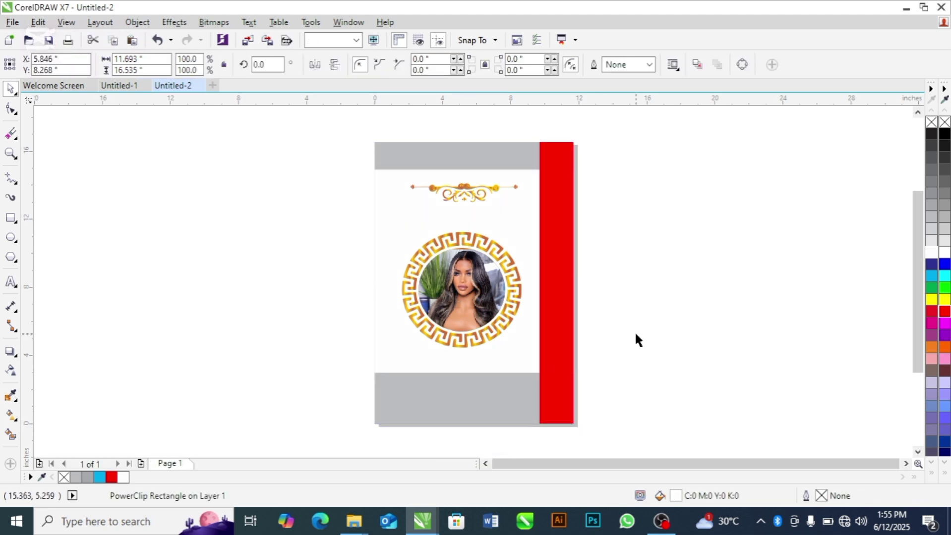
{"action": "left_click", "coordinate": [563, 334]}
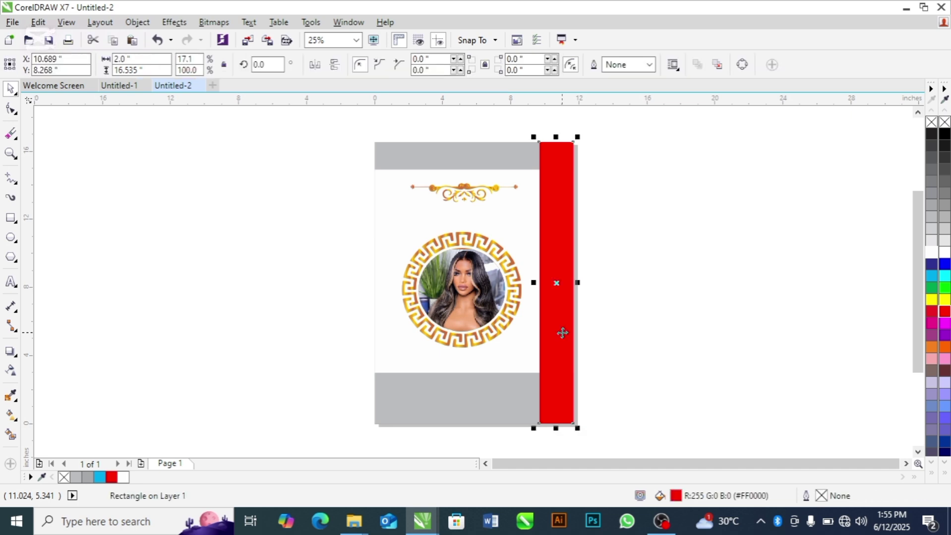
{"action": "left_click", "coordinate": [470, 195]}
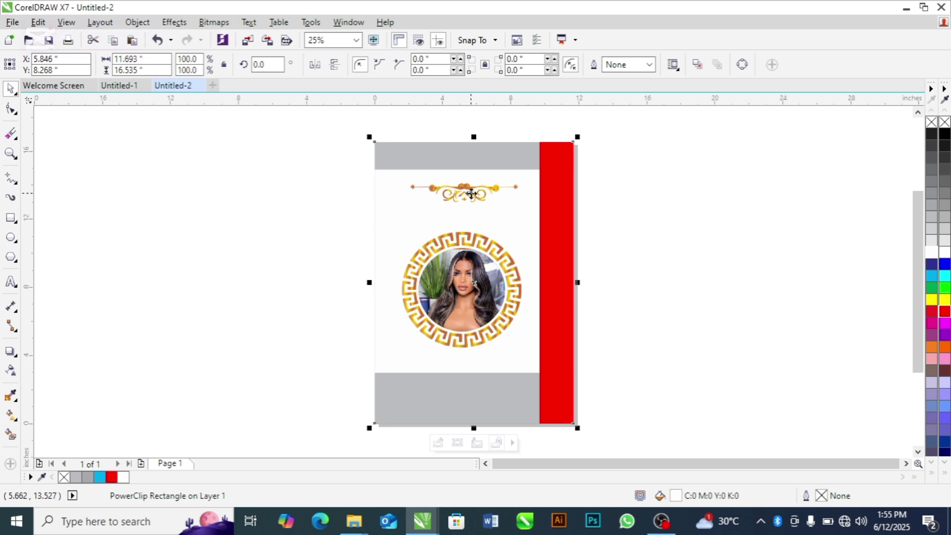
{"action": "left_click", "coordinate": [471, 197], "text": "ctrl"}
{"action": "left_click", "coordinate": [471, 195]}
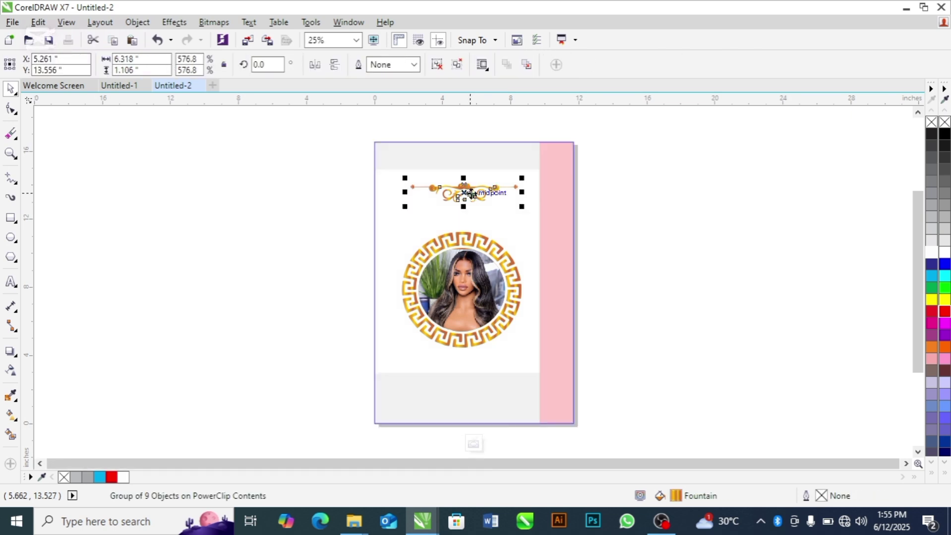
{"action": "left_click", "coordinate": [471, 193]}
{"action": "left_click", "coordinate": [387, 300]}
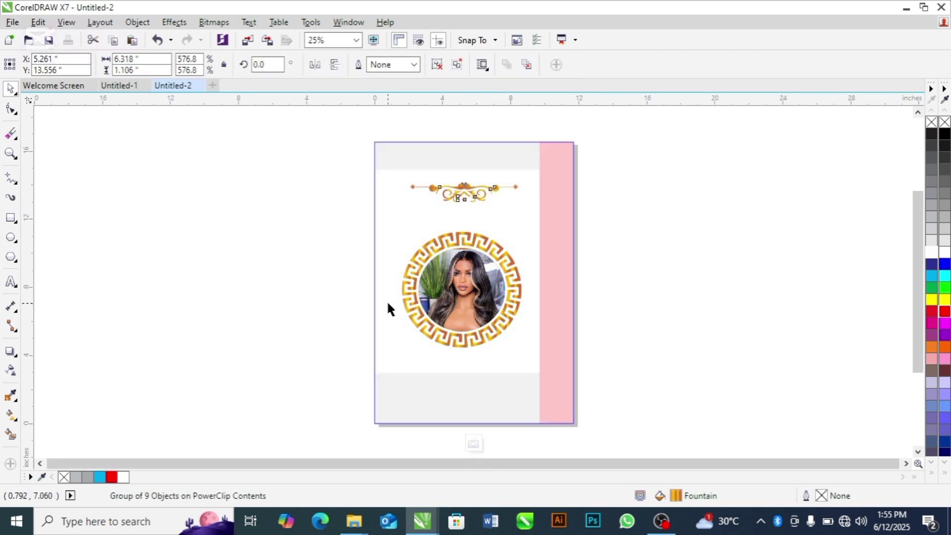
{"action": "left_click", "coordinate": [473, 446]}
Step: Place an ungrouped copy of the gold ornament right of the page and drag one gold piece over the red bar
{"action": "left_click", "coordinate": [244, 320]}
{"action": "key", "text": "Tab"}
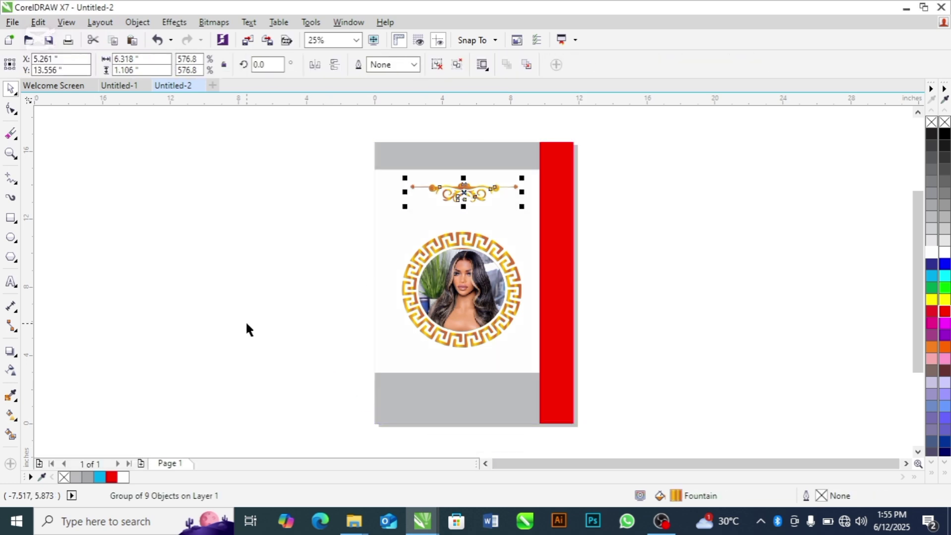
{"action": "left_click_drag", "start_coordinate": [460, 195], "coordinate": [565, 282]}
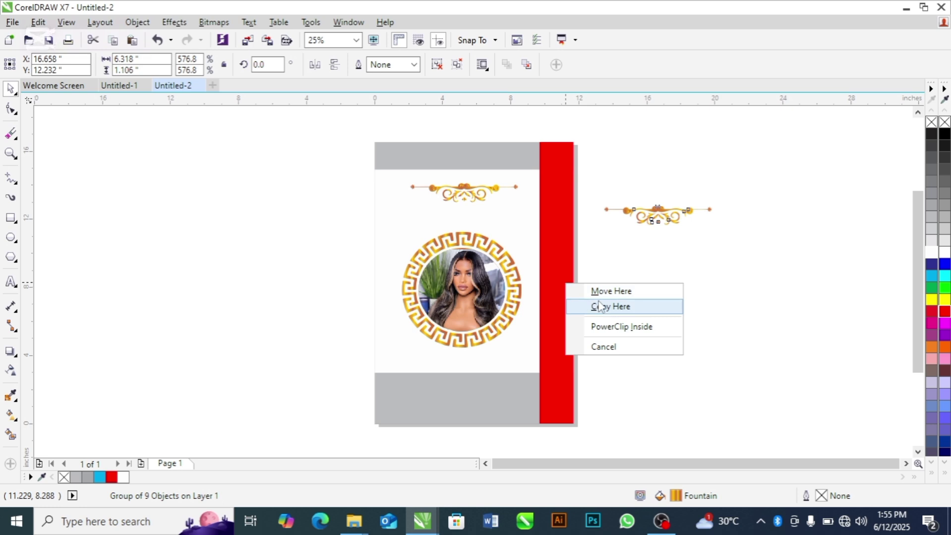
{"action": "key", "text": "Escape"}
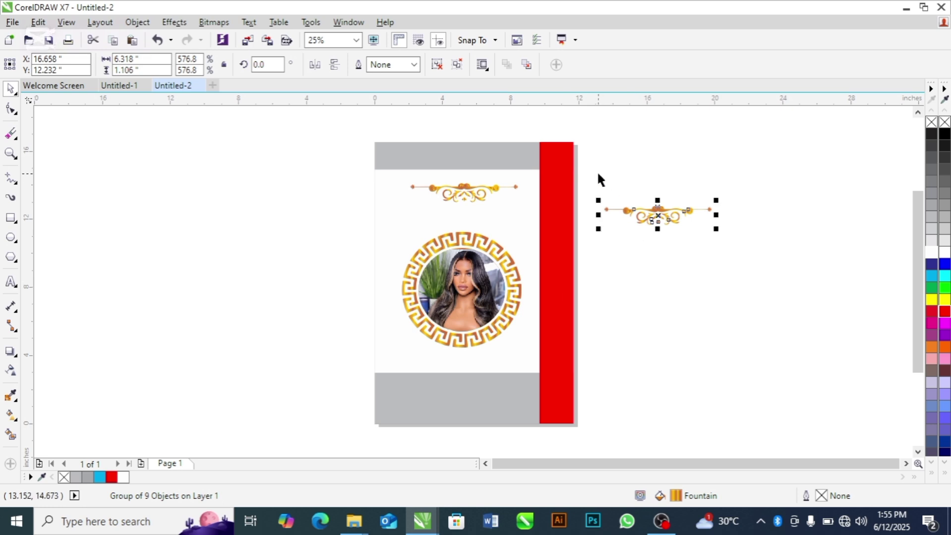
{"action": "left_click_drag", "start_coordinate": [598, 174], "coordinate": [729, 248]}
{"action": "key", "text": "ctrl+u"}
{"action": "left_click", "coordinate": [730, 228]}
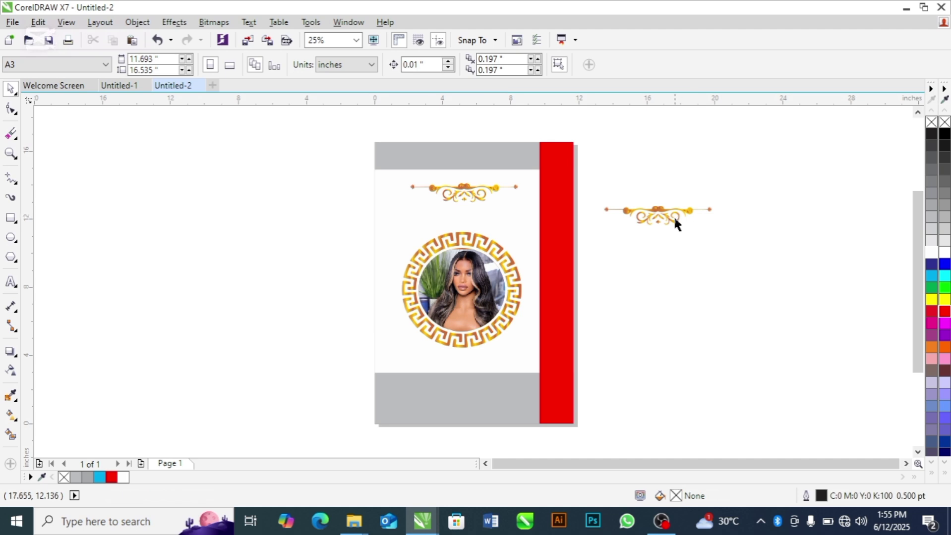
{"action": "left_click", "coordinate": [676, 224]}
{"action": "left_click_drag", "start_coordinate": [675, 224], "coordinate": [567, 298]}
Step: Apply the gold gradient to the red side bar and the grey bottom and top bands
{"action": "left_click", "coordinate": [612, 341]}
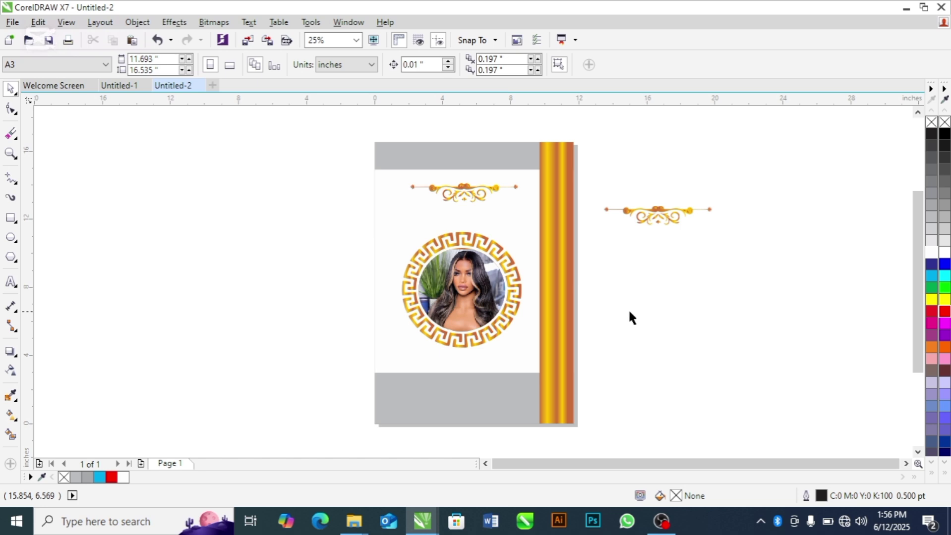
{"action": "left_click", "coordinate": [489, 397]}
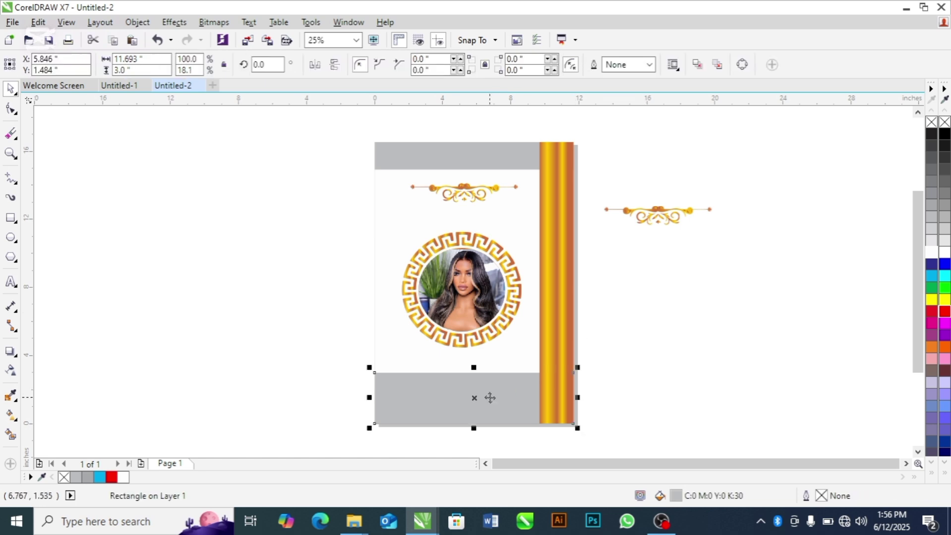
{"action": "key", "text": "ctrl+r"}
{"action": "left_click", "coordinate": [480, 163]}
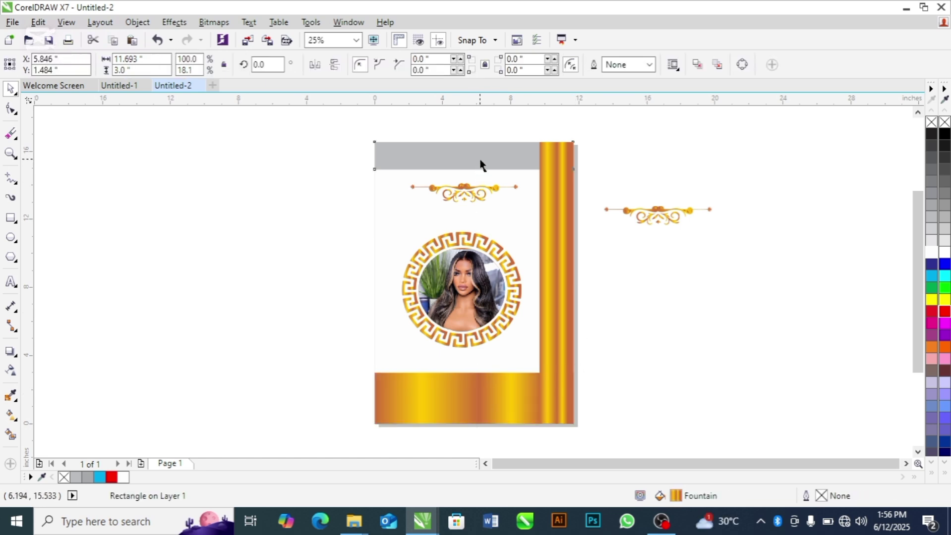
{"action": "left_click", "coordinate": [474, 156]}
{"action": "key", "text": "ctrl+r"}
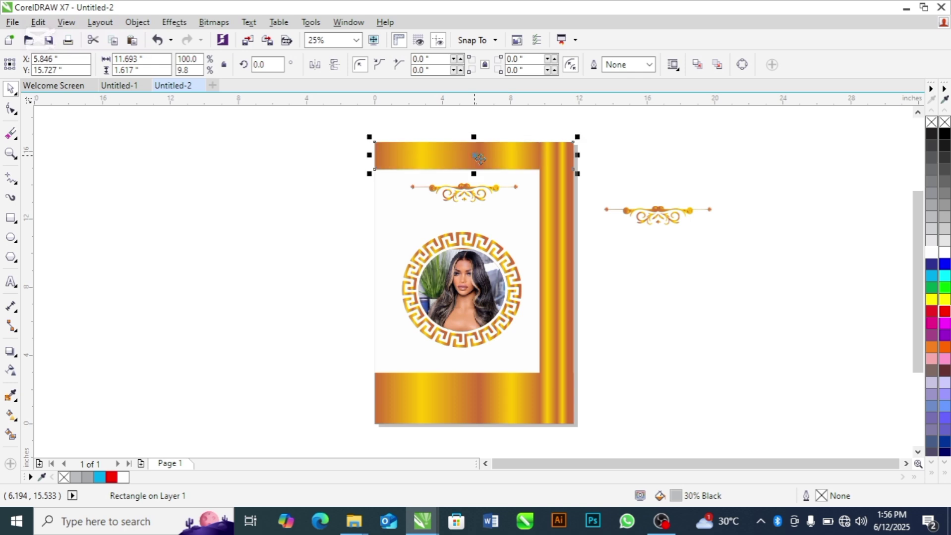
{"action": "left_click", "coordinate": [698, 286]}
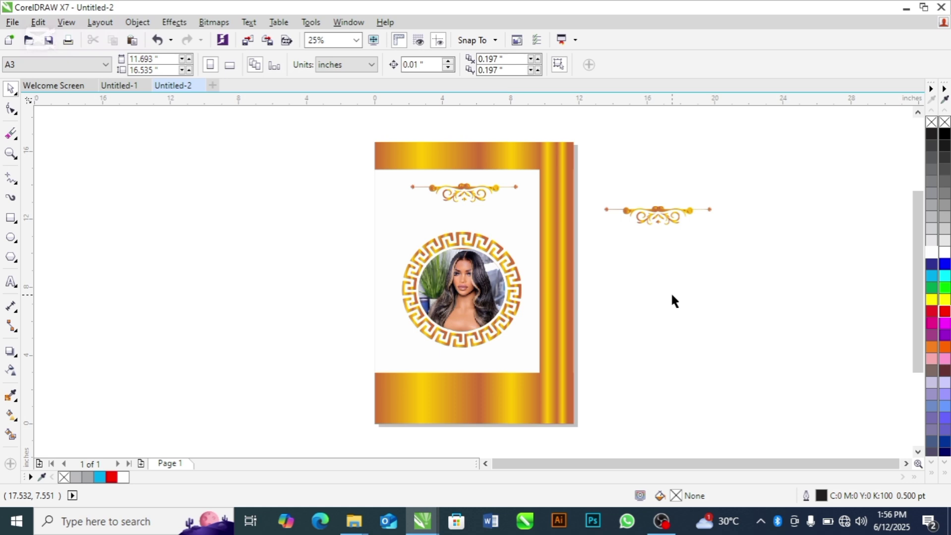
Step: Delete the spare ornament copy beside the page
{"action": "left_click_drag", "start_coordinate": [748, 197], "coordinate": [590, 262]}
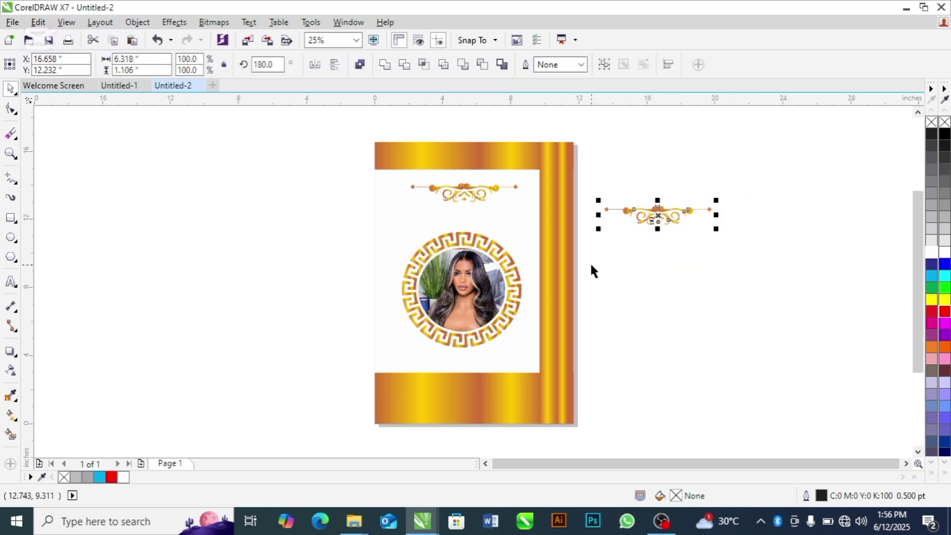
{"action": "key", "text": "Delete"}
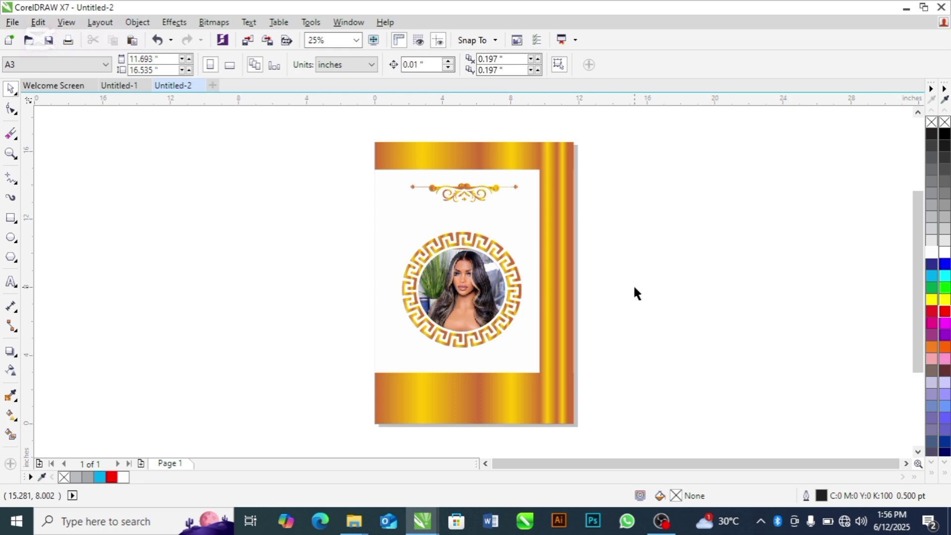
{"action": "key", "text": "alt+Tab"}
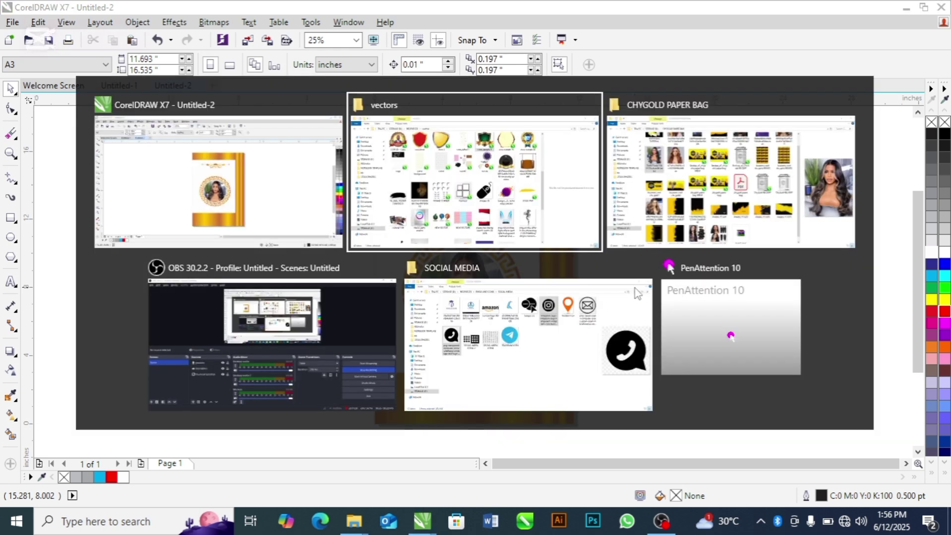
{"action": "key", "text": "alt+Tab"}
{"action": "key", "text": "alt+Tab"}
{"action": "key", "text": "alt+Tab"}
{"action": "key", "text": "alt+Tab"}
{"action": "key", "text": "alt+Tab"}
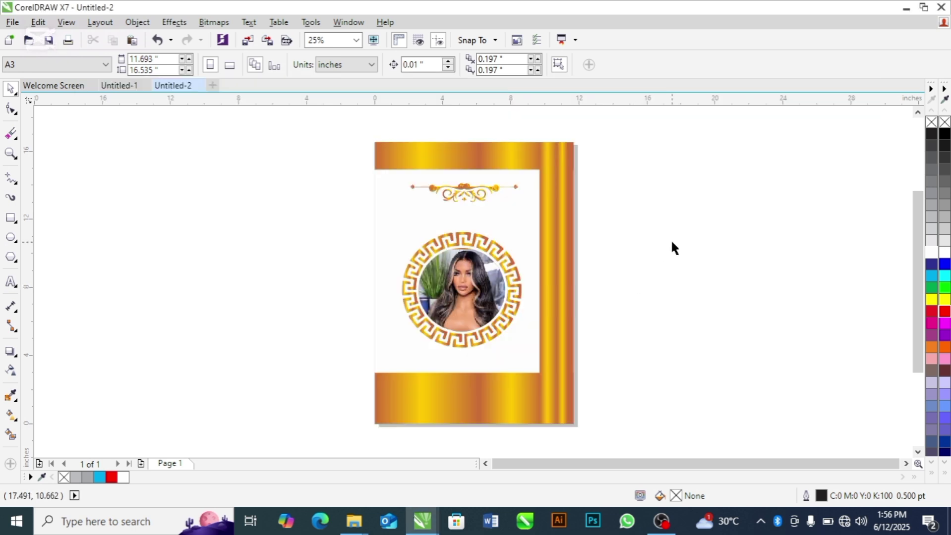
Step: Inside the page frame's contents, raise the top gold ornament slightly and mirror it vertically
{"action": "left_click", "coordinate": [485, 218]}
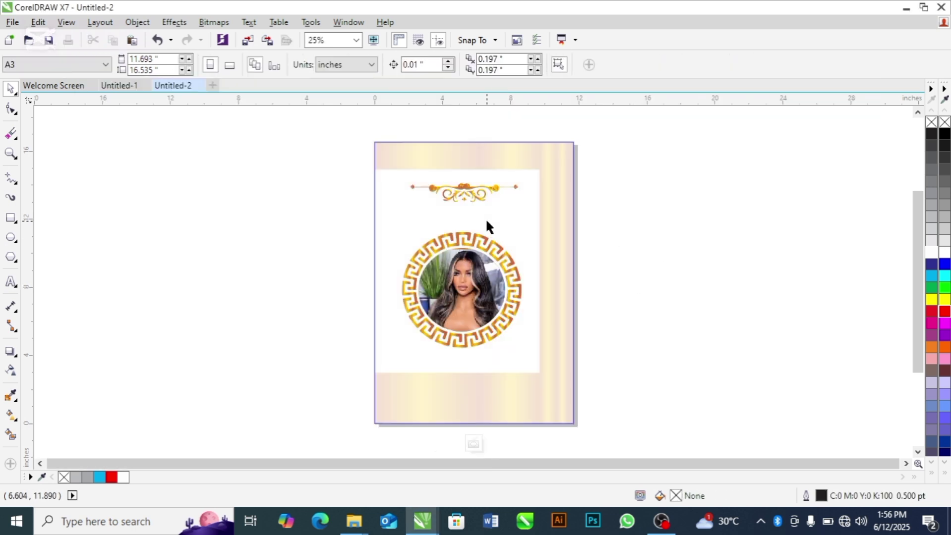
{"action": "left_click", "coordinate": [447, 190]}
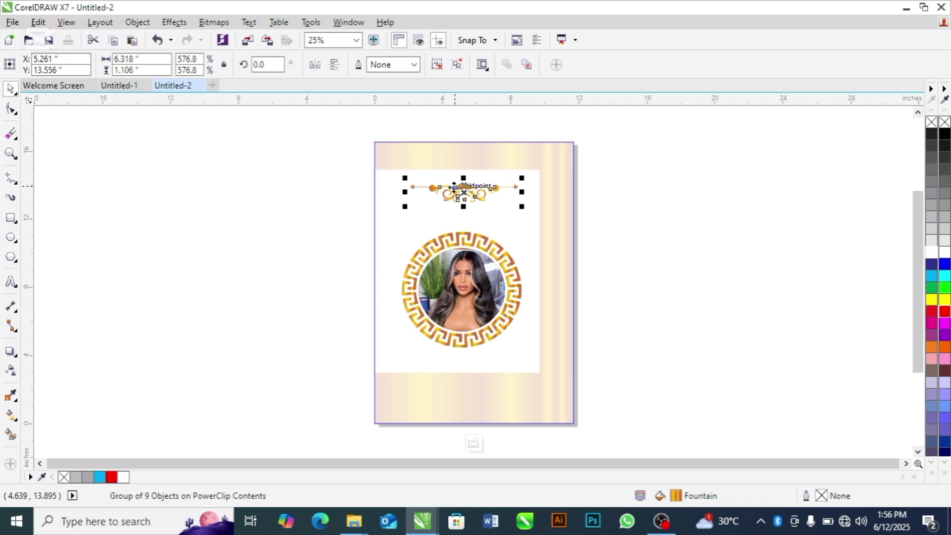
{"action": "key", "text": "z"}
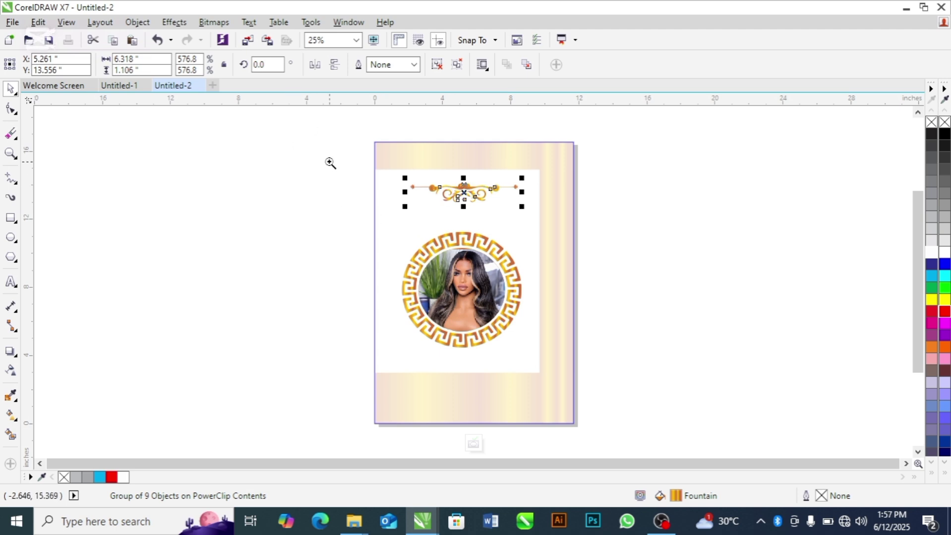
{"action": "left_click_drag", "start_coordinate": [335, 144], "coordinate": [590, 221]}
{"action": "key", "text": "space"}
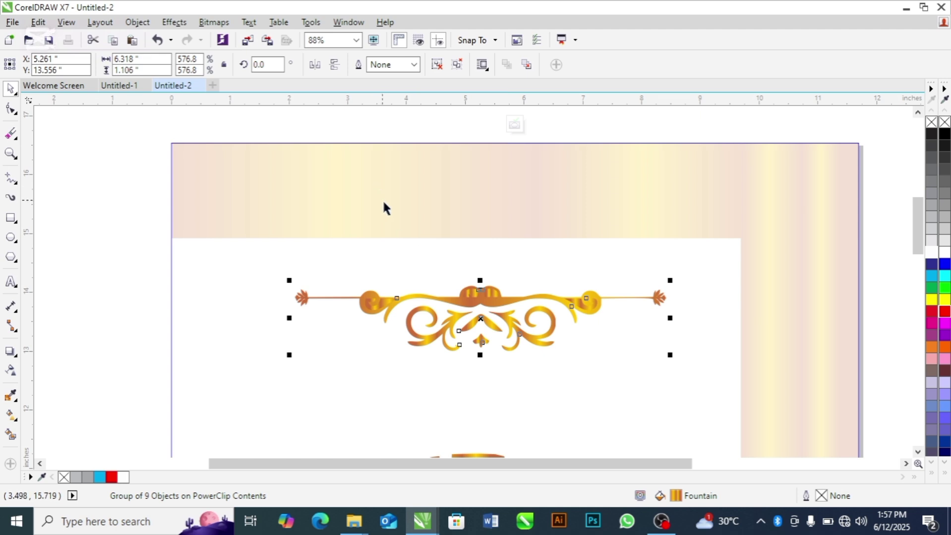
{"action": "left_click_drag", "start_coordinate": [483, 319], "coordinate": [483, 312]}
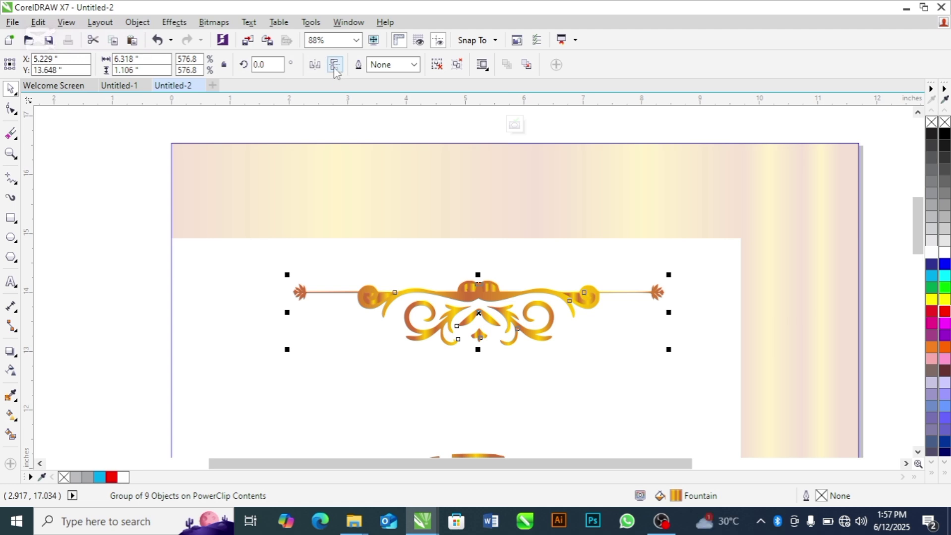
{"action": "left_click", "coordinate": [335, 66]}
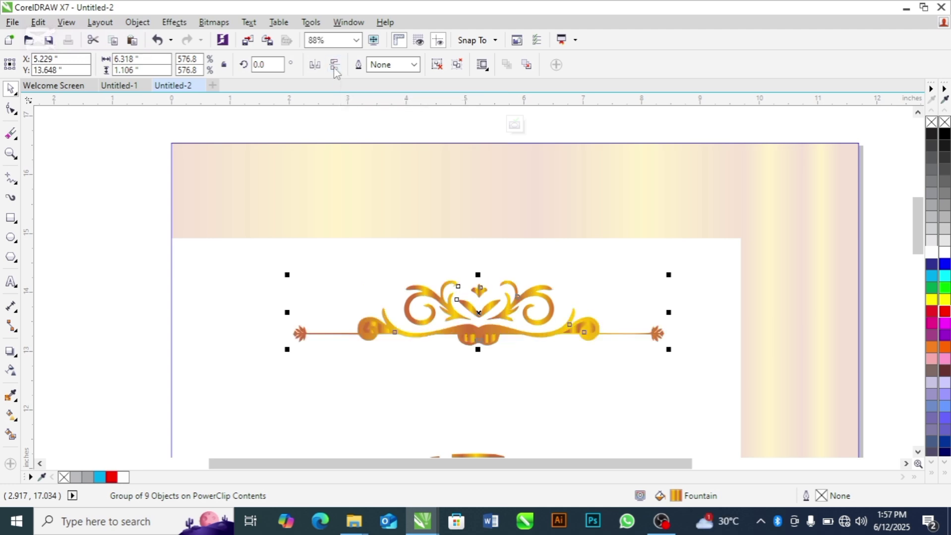
{"action": "left_click", "coordinate": [119, 295]}
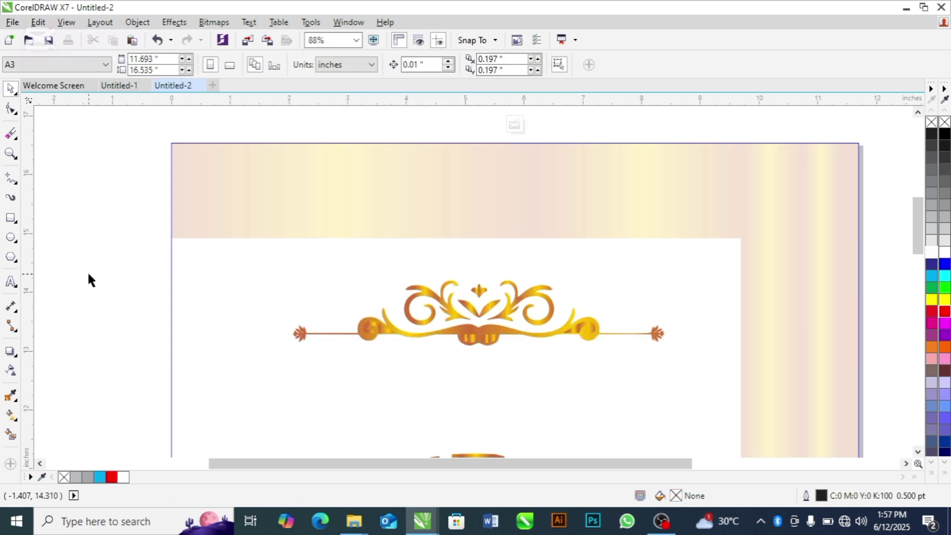
Step: Type the heading text "gladdy's hair mall" below the ornament, correcting typos
{"action": "left_click", "coordinate": [11, 282]}
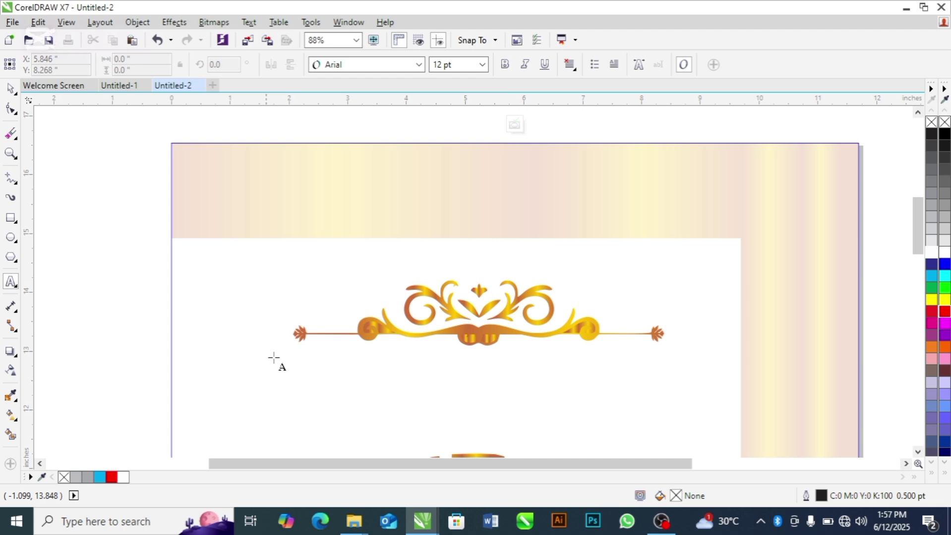
{"action": "left_click", "coordinate": [323, 375]}
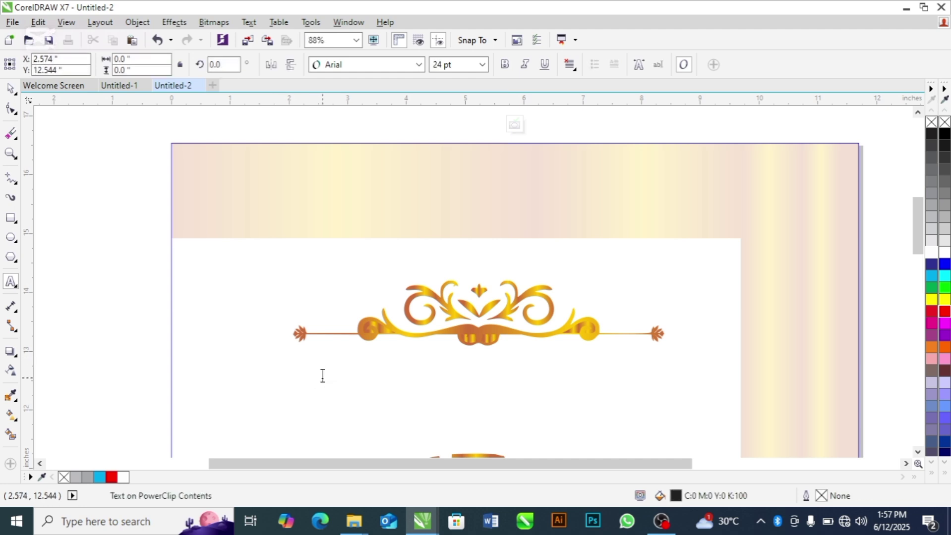
{"action": "type", "text": "glad"}
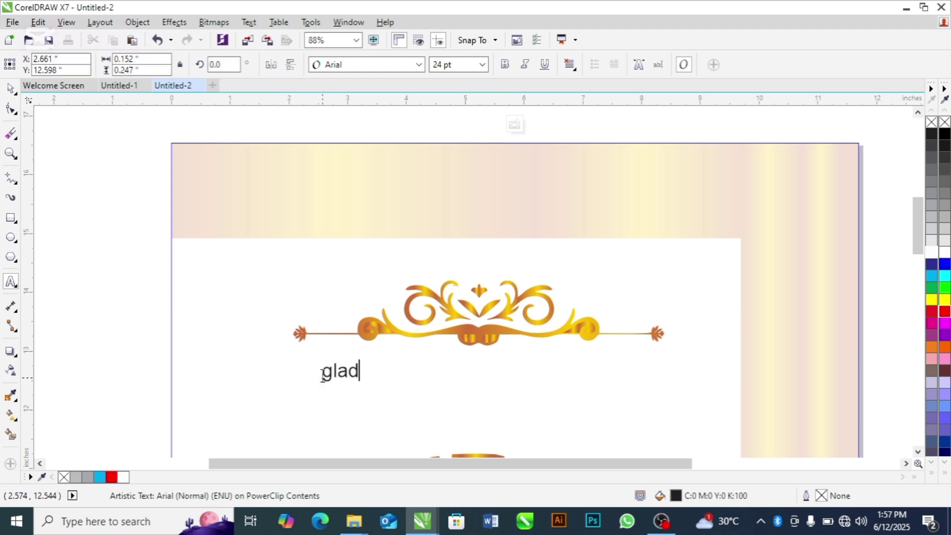
{"action": "type", "text": "dys"}
{"action": "key", "text": "BackSpace"}
{"action": "type", "text": "\\"}
{"action": "key", "text": "BackSpace"}
{"action": "type", "text": "'s "}
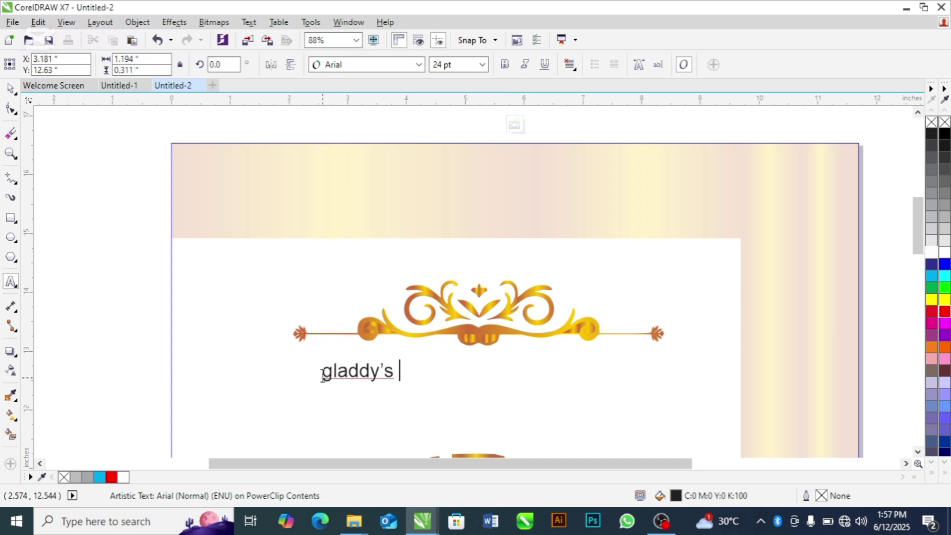
{"action": "type", "text": "hair m"}
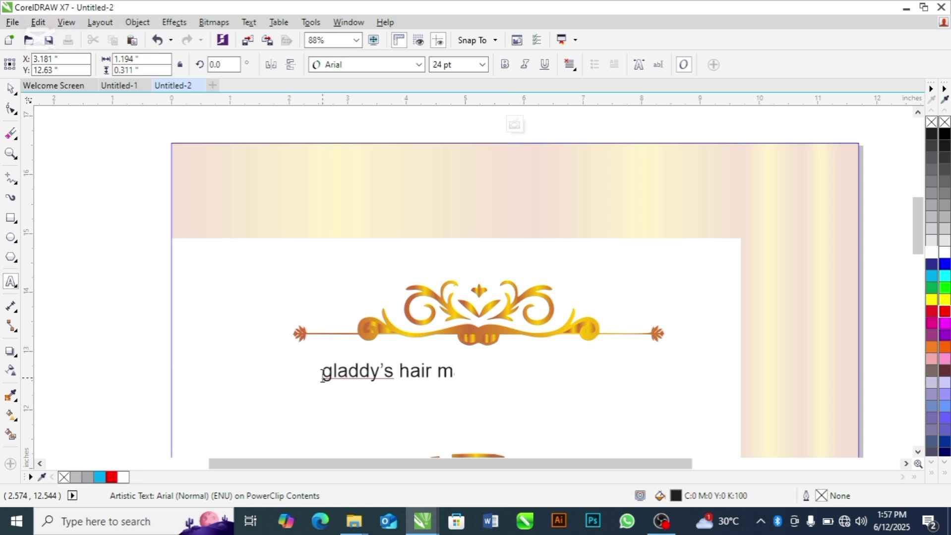
{"action": "type", "text": "all"}
Step: Change the heading text to UPPERCASE with Change Case
{"action": "key", "text": "ctrl+a"}
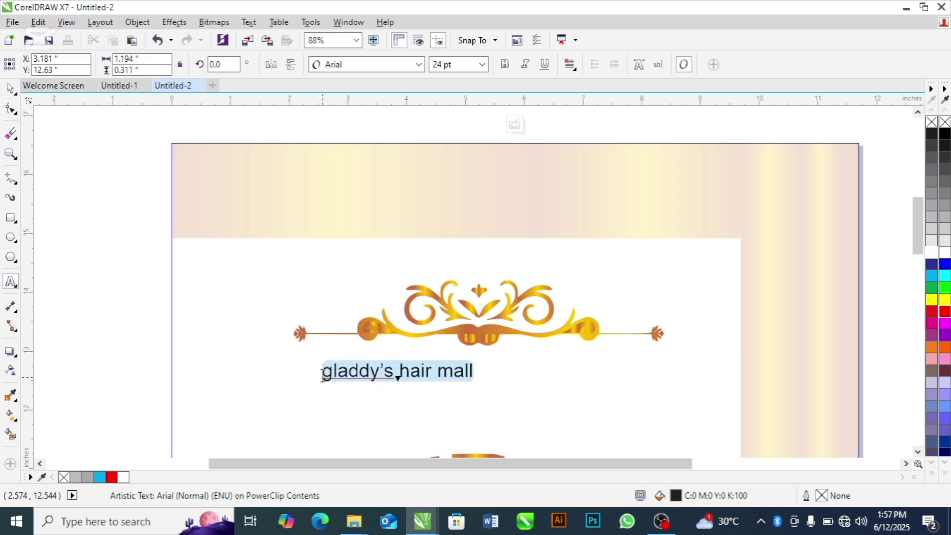
{"action": "key", "text": "shift+F3"}
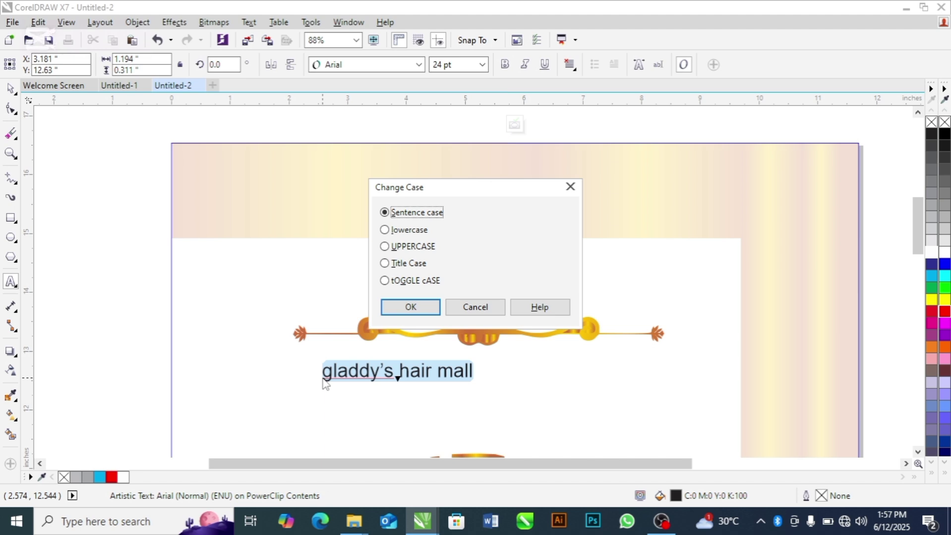
{"action": "key", "text": "Down"}
{"action": "key", "text": "Down"}
{"action": "key", "text": "Down"}
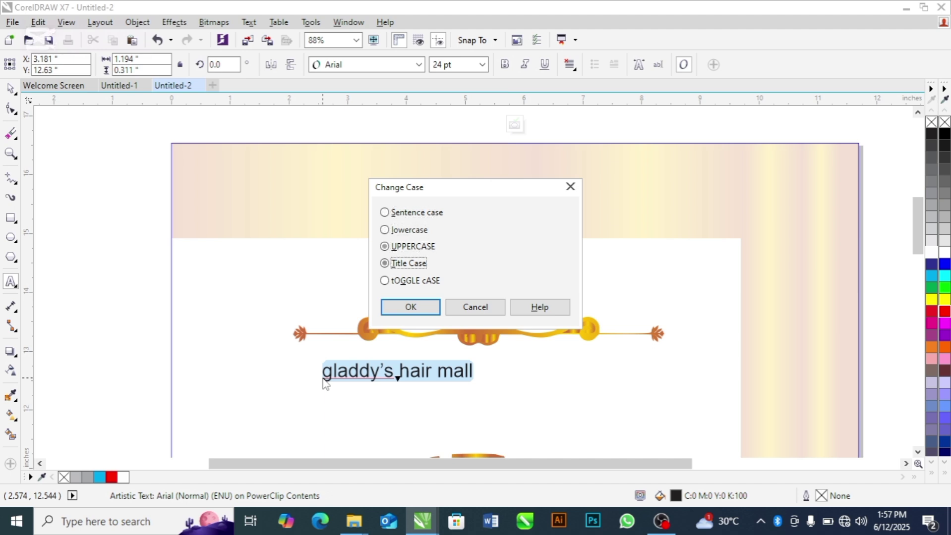
{"action": "key", "text": "Up"}
{"action": "key", "text": "Return"}
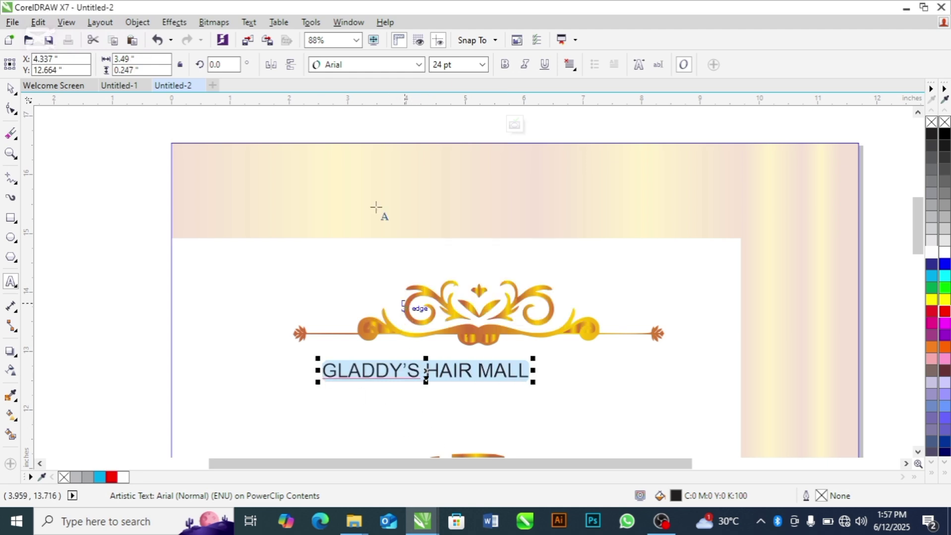
Step: Set the heading in Georgia and enlarge it to about 39 pt
{"action": "left_click", "coordinate": [419, 64]}
{"action": "mouse_move", "coordinate": [379, 103]}
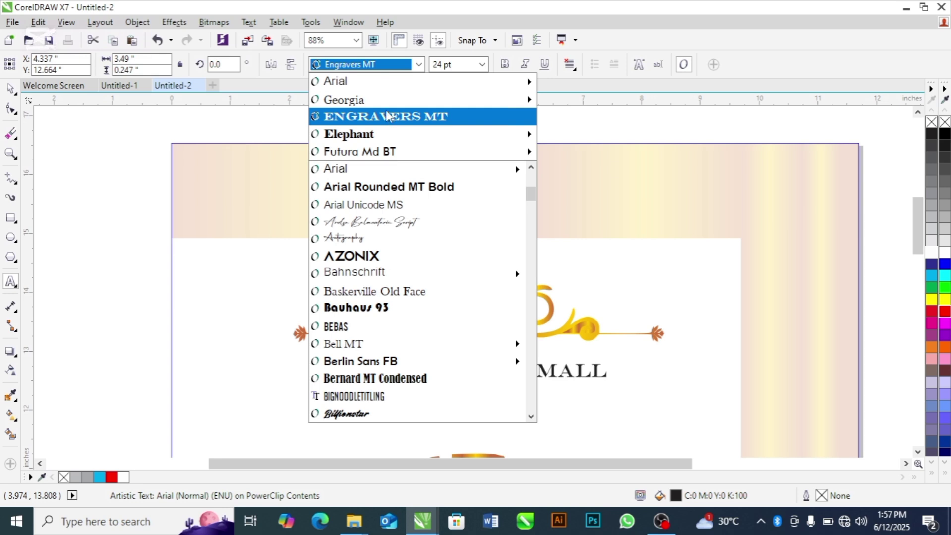
{"action": "left_click", "coordinate": [394, 103]}
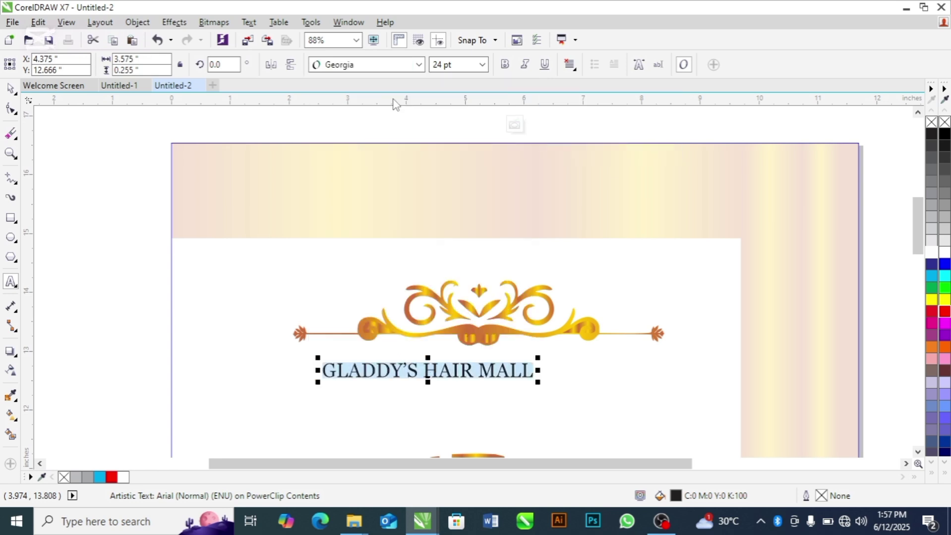
{"action": "left_click_drag", "start_coordinate": [537, 384], "coordinate": [668, 414]}
{"action": "triple_click", "coordinate": [483, 367]}
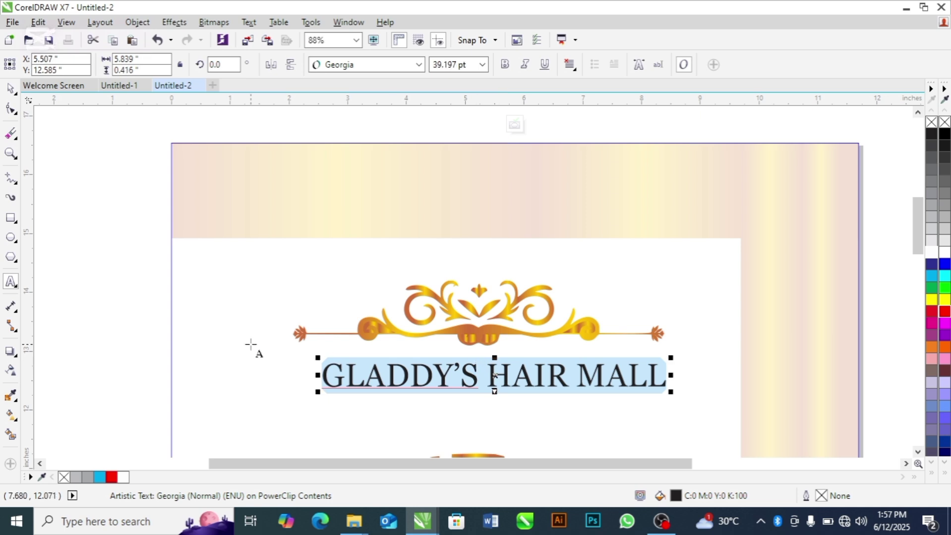
{"action": "left_click", "coordinate": [11, 88]}
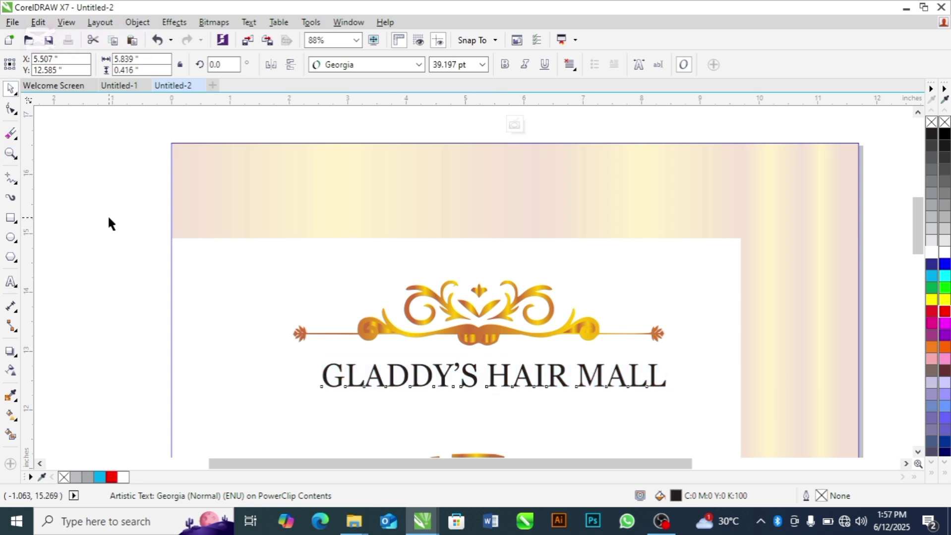
{"action": "left_click_drag", "start_coordinate": [107, 215], "coordinate": [719, 402]}
Step: Centre the heading under the ornament and move both up slightly
{"action": "key", "text": "c"}
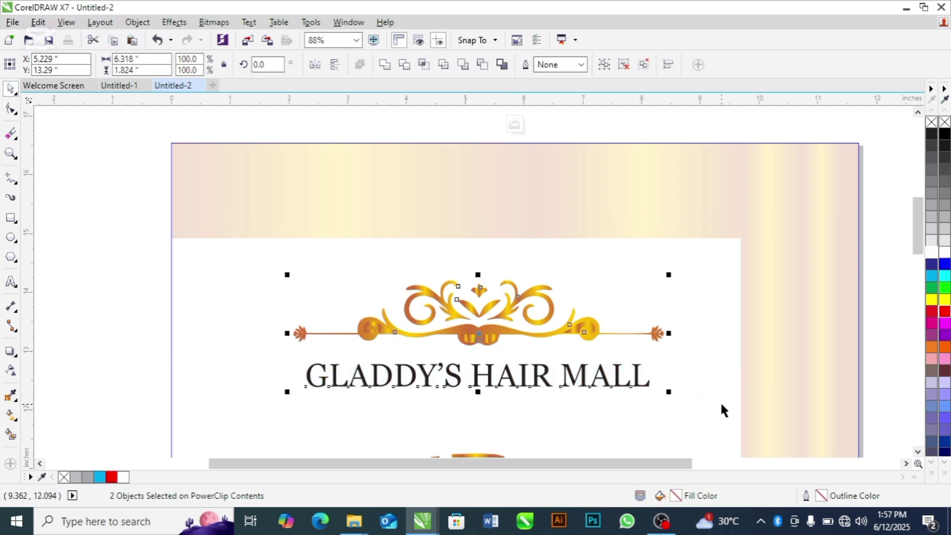
{"action": "left_click_drag", "start_coordinate": [481, 335], "coordinate": [492, 320]}
{"action": "left_click", "coordinate": [87, 296]}
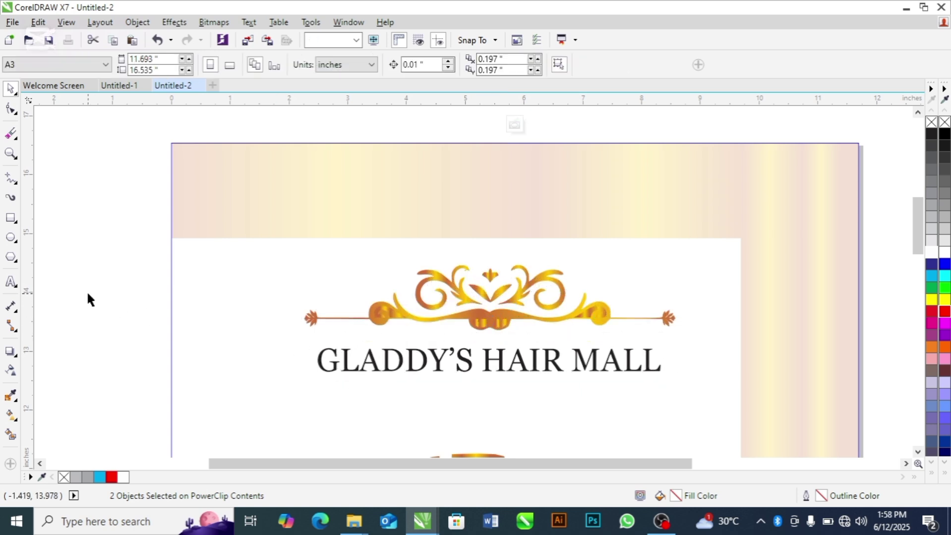
{"action": "scroll", "coordinate": [917, 220], "scroll_direction": "down", "scroll_amount": 2}
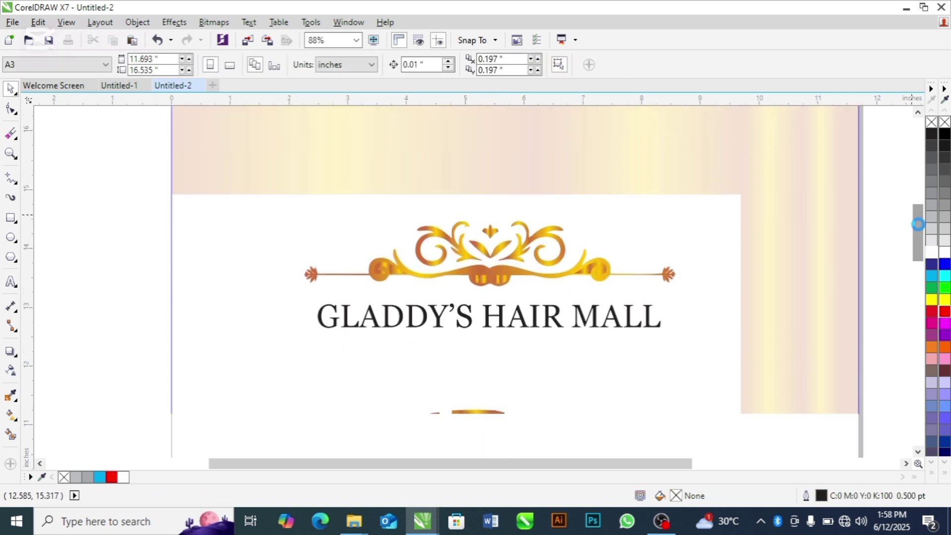
{"action": "key", "text": "shift+F4"}
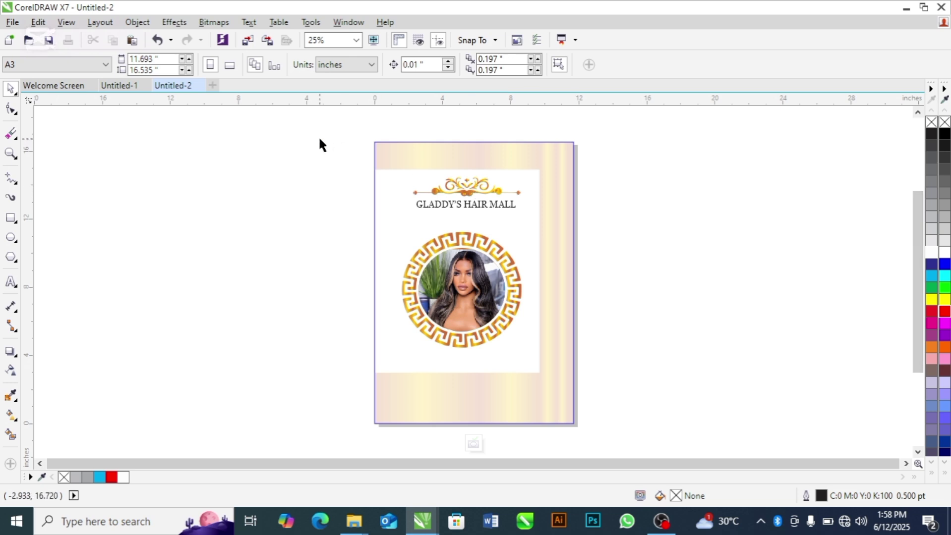
Step: Group the 21 pieces of the circular Greek-key photo frame
{"action": "left_click_drag", "start_coordinate": [313, 141], "coordinate": [608, 371]}
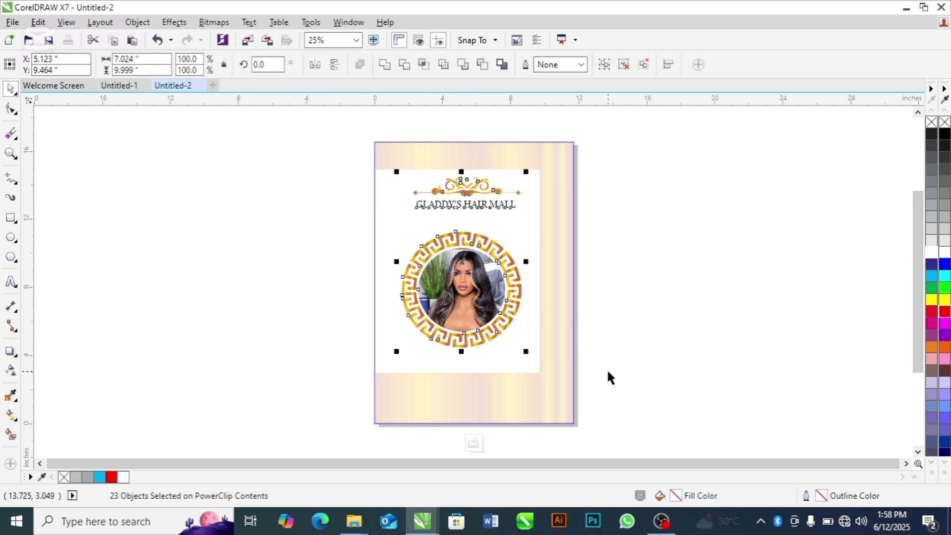
{"action": "key", "text": "e"}
{"action": "key", "text": "ctrl+z"}
{"action": "left_click", "coordinate": [682, 197]}
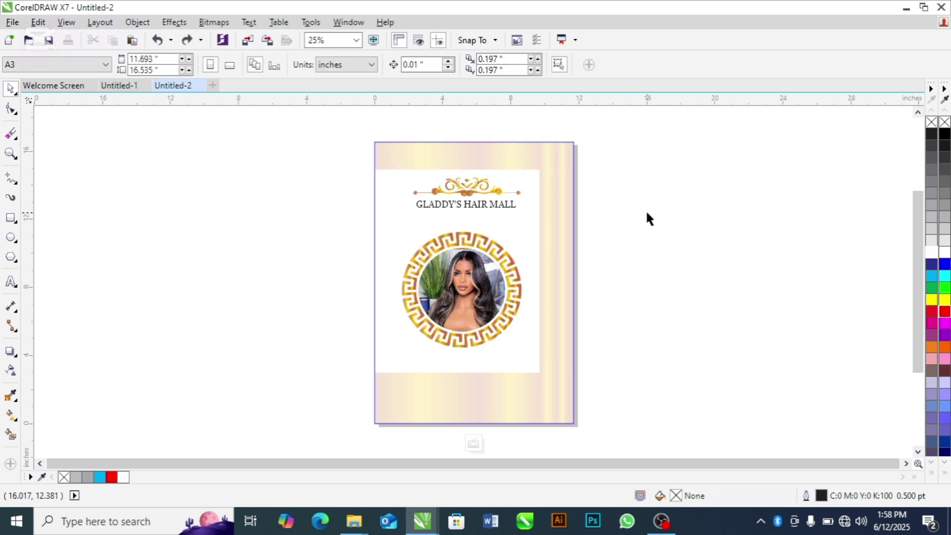
{"action": "left_click_drag", "start_coordinate": [646, 210], "coordinate": [370, 370]}
{"action": "key", "text": "ctrl+g"}
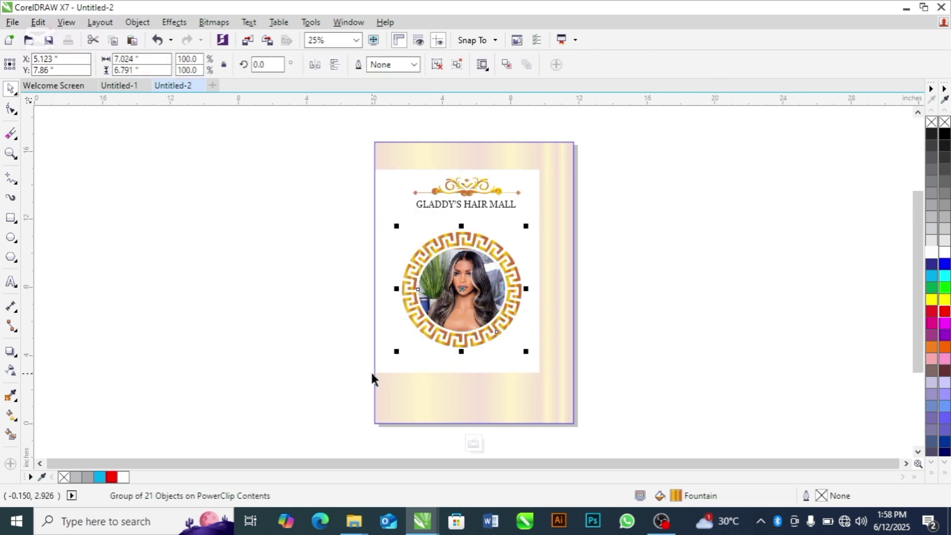
Step: Shift the heading and framed photo slightly right inside the gold frame
{"action": "left_click_drag", "start_coordinate": [332, 148], "coordinate": [601, 359]}
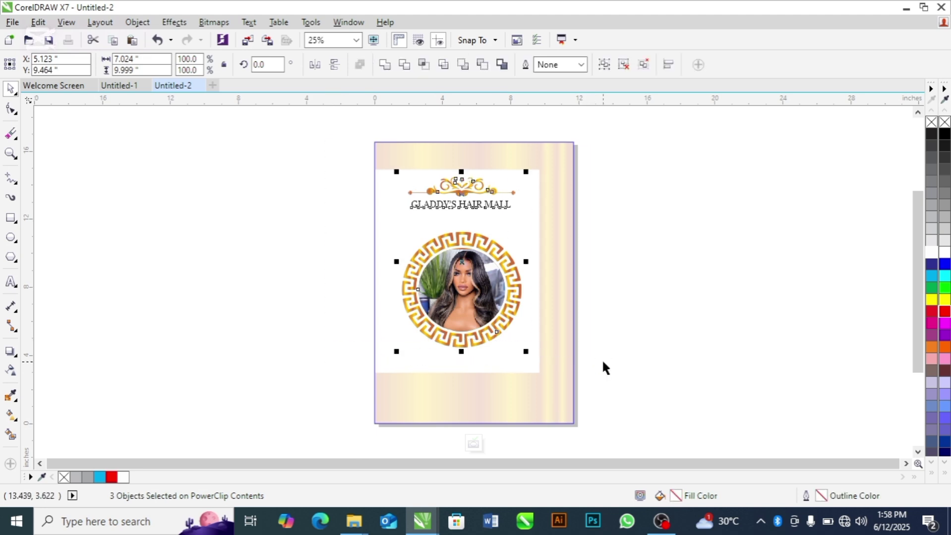
{"action": "left_click_drag", "start_coordinate": [462, 264], "coordinate": [467, 264]}
{"action": "left_click", "coordinate": [289, 280]}
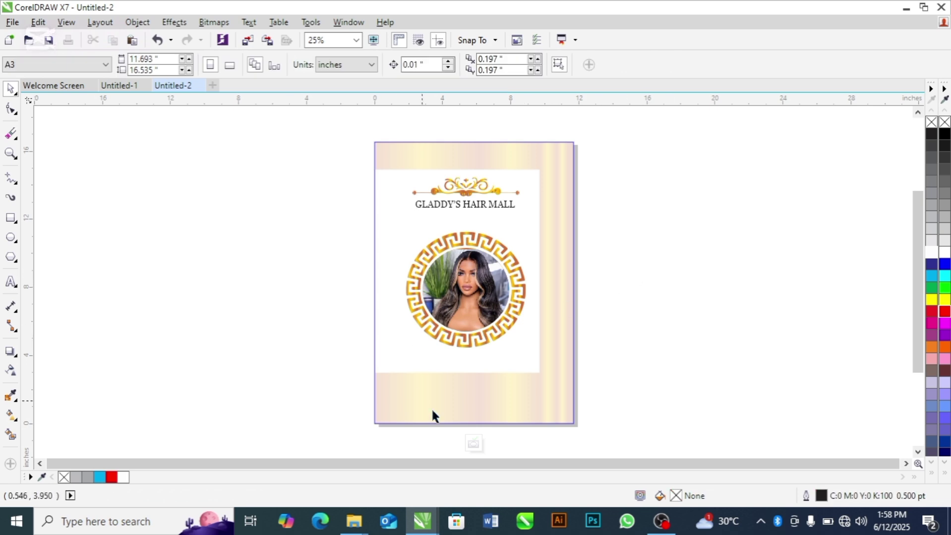
{"action": "left_click", "coordinate": [472, 444]}
{"action": "left_click", "coordinate": [618, 370]}
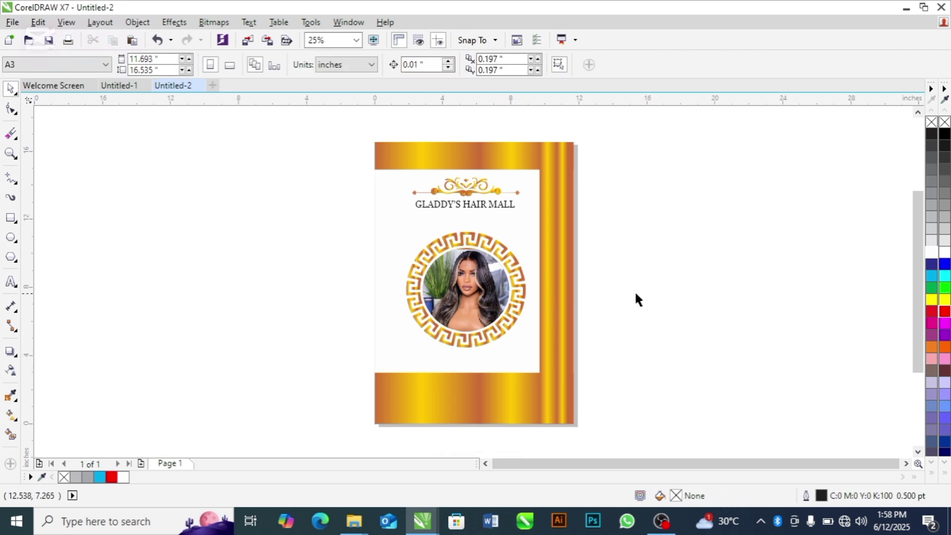
Step: Move the framed photo group higher on the page within the gold frame
{"action": "left_click", "coordinate": [530, 238]}
{"action": "double_click", "coordinate": [529, 238]}
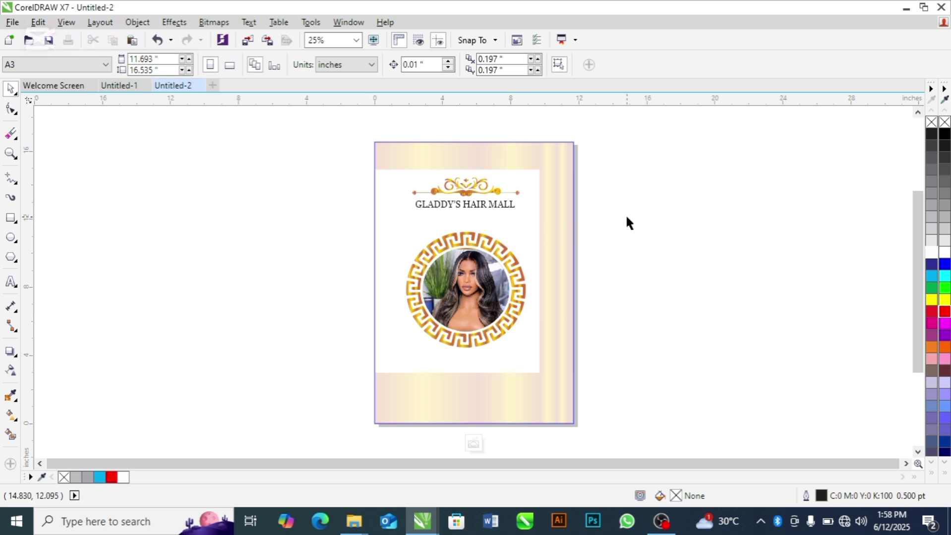
{"action": "left_click_drag", "start_coordinate": [627, 216], "coordinate": [369, 353]}
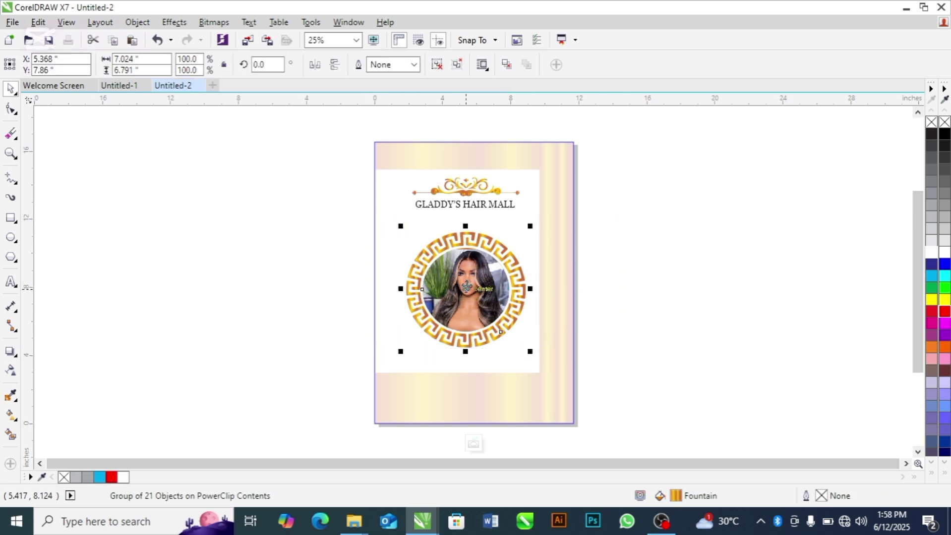
{"action": "left_click_drag", "start_coordinate": [464, 289], "coordinate": [465, 275]}
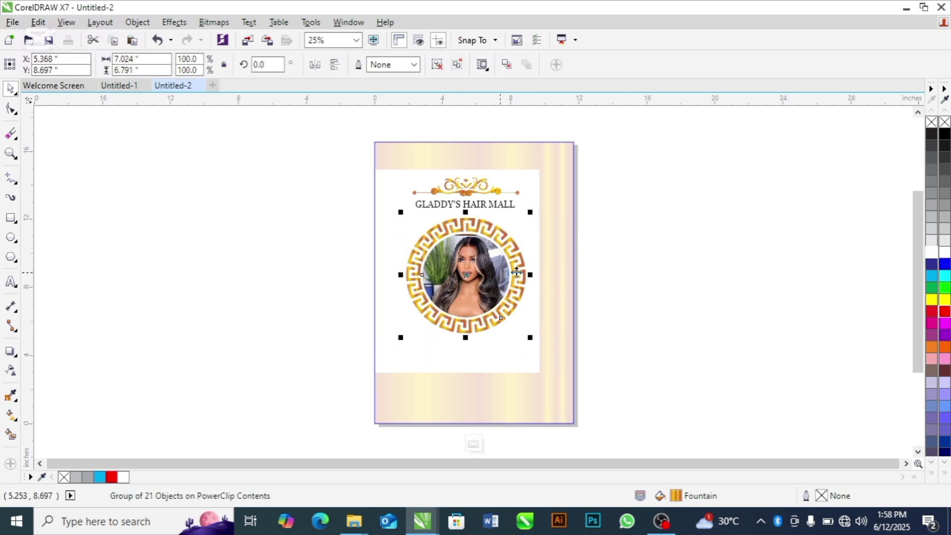
{"action": "left_click", "coordinate": [615, 269]}
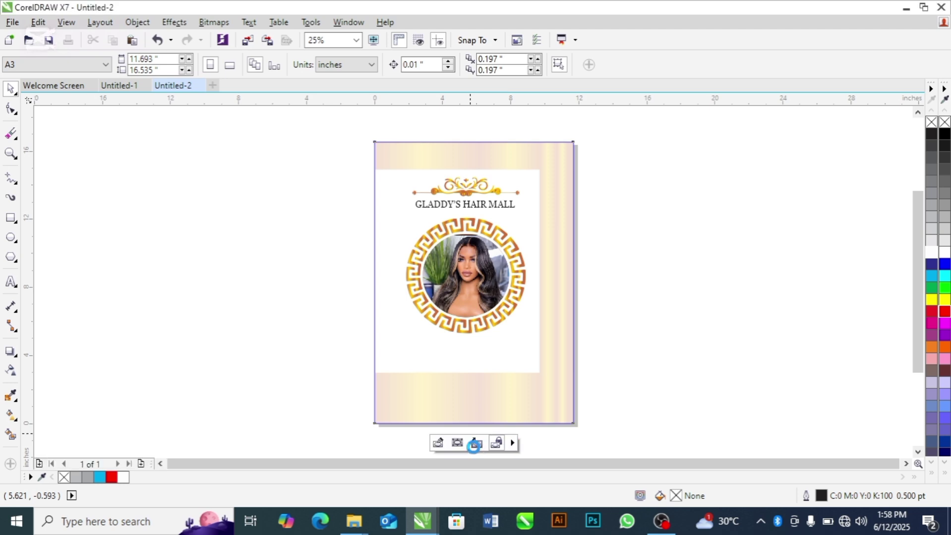
{"action": "left_click", "coordinate": [473, 442]}
{"action": "left_click", "coordinate": [679, 346]}
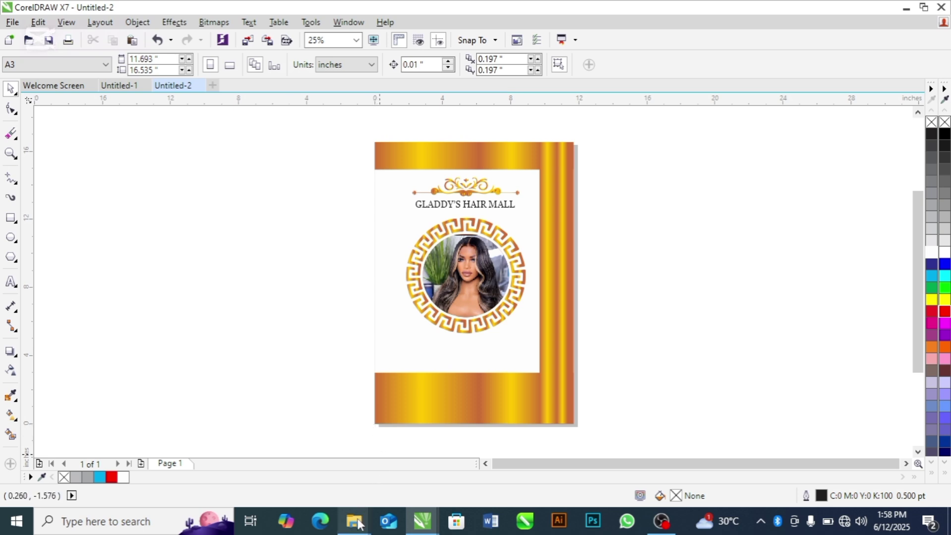
Step: Bring up the SOCIAL MEDIA icons folder window in File Explorer
{"action": "mouse_move", "coordinate": [359, 524]}
{"action": "left_click", "coordinate": [483, 477]}
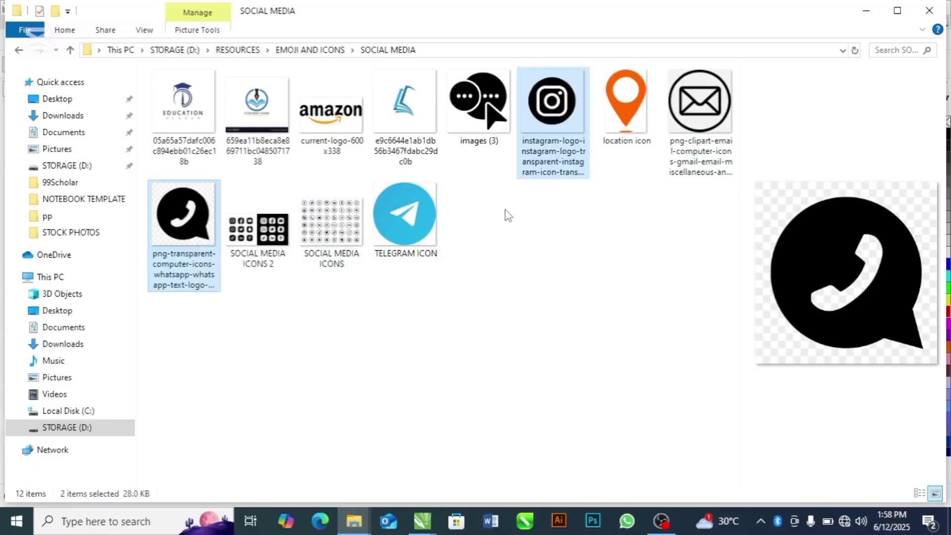
Step: Paste the copied icons inside the gold frame and shrink the Instagram icon below the photo
{"action": "key", "text": "alt+Tab"}
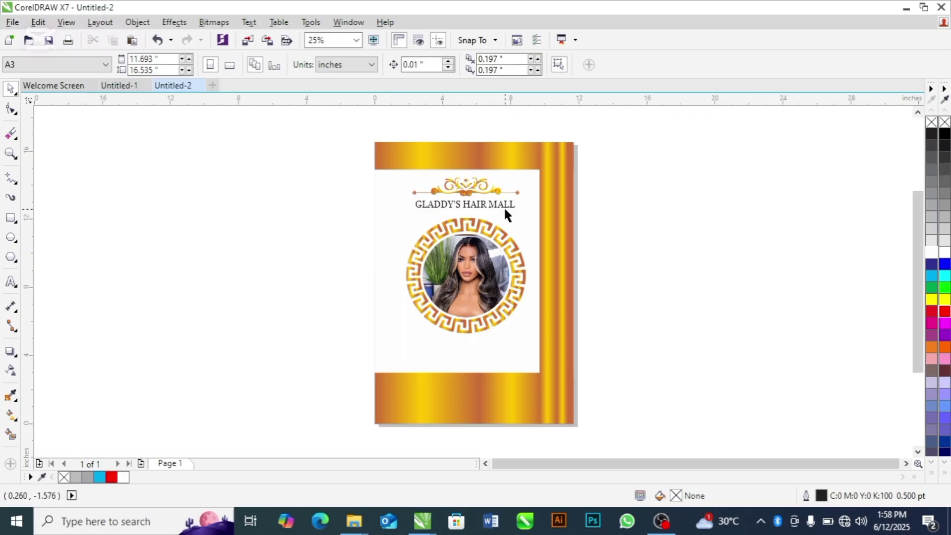
{"action": "double_click", "coordinate": [495, 350]}
{"action": "key", "text": "ctrl+v"}
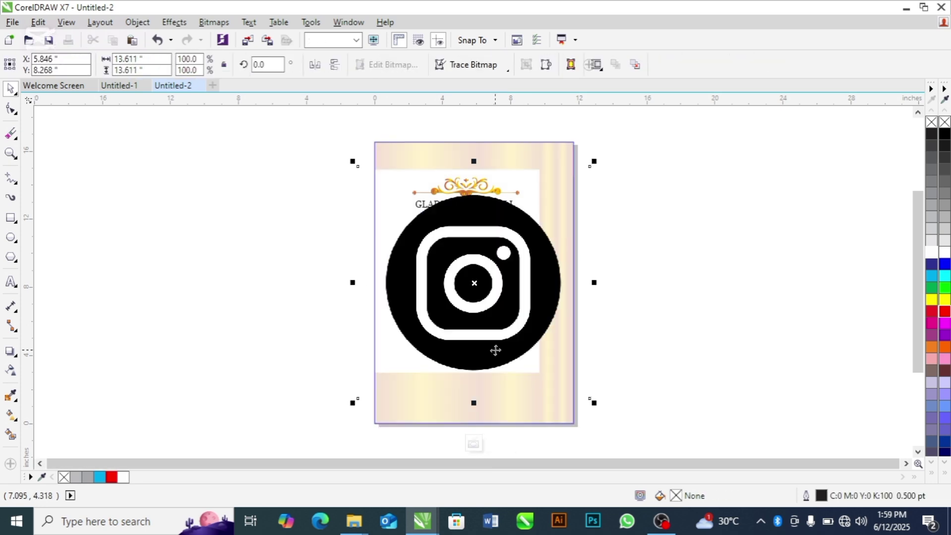
{"action": "left_click_drag", "start_coordinate": [593, 161], "coordinate": [495, 353]}
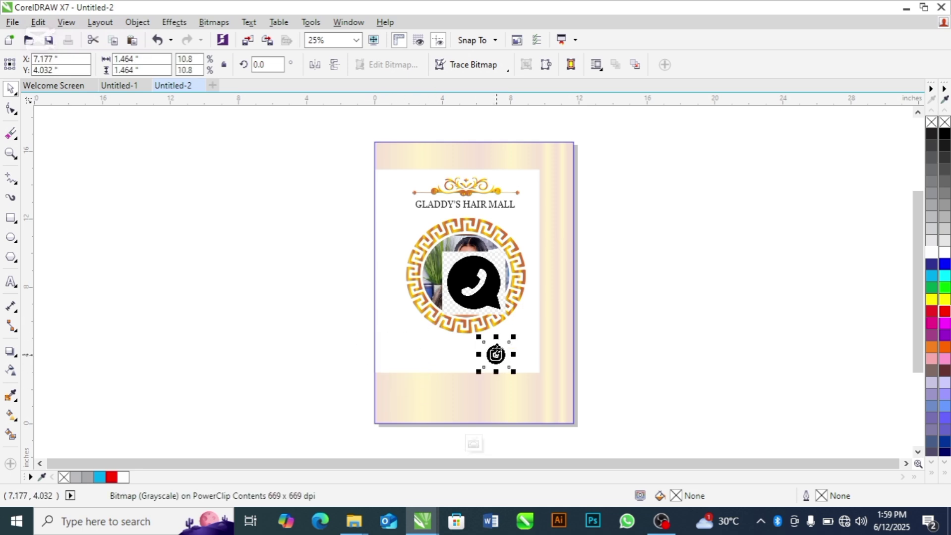
Step: Shrink the WhatsApp icon and zoom in on it
{"action": "left_click", "coordinate": [493, 300]}
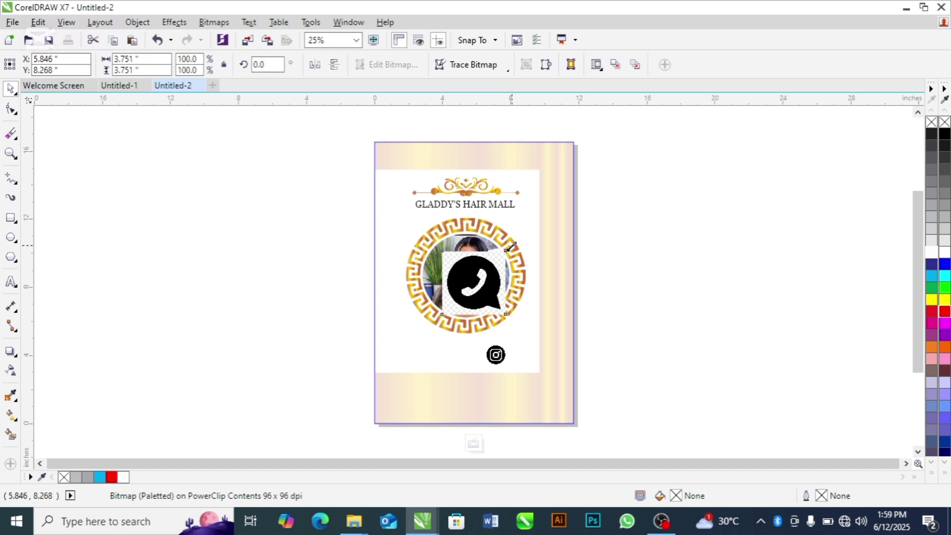
{"action": "left_click_drag", "start_coordinate": [508, 251], "coordinate": [500, 262]}
{"action": "key", "text": "z"}
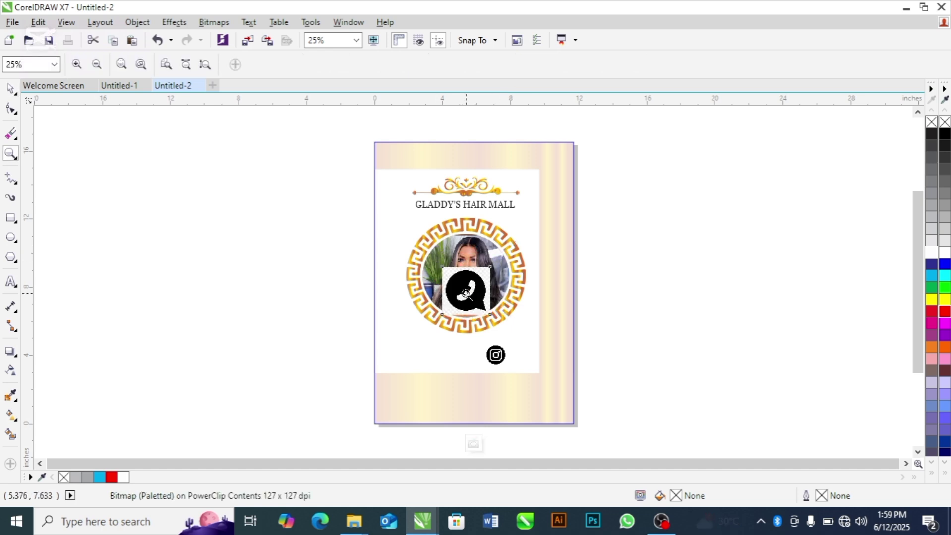
{"action": "left_click_drag", "start_coordinate": [425, 264], "coordinate": [527, 299]}
{"action": "key", "text": "space"}
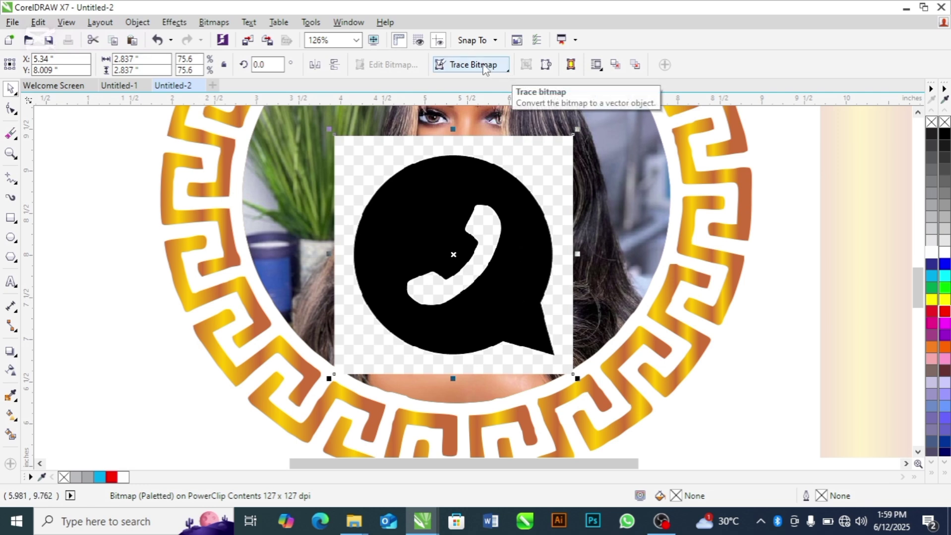
Step: Trace the WhatsApp icon with PowerTRACE Outline, Detailed logo, removing the background
{"action": "left_click", "coordinate": [508, 72]}
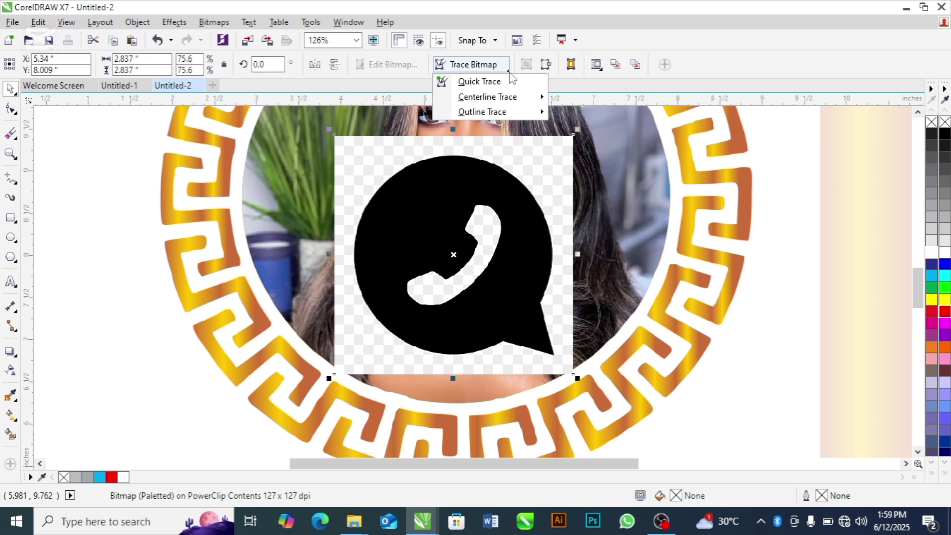
{"action": "mouse_move", "coordinate": [498, 116]}
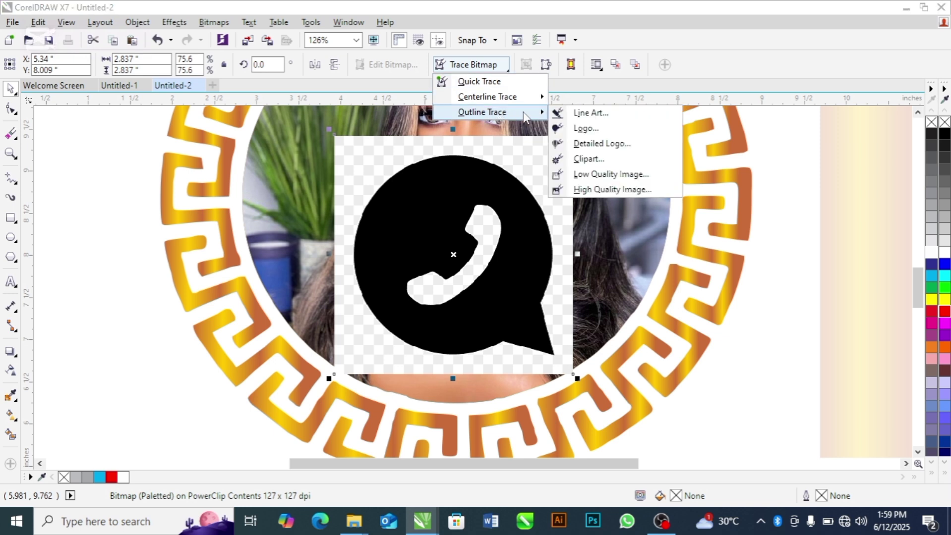
{"action": "left_click", "coordinate": [596, 144]}
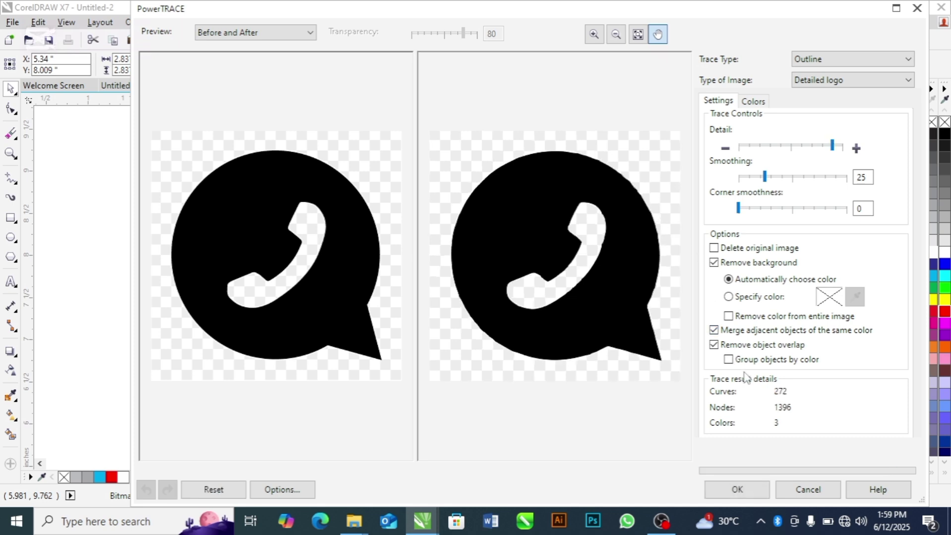
{"action": "left_click", "coordinate": [747, 492]}
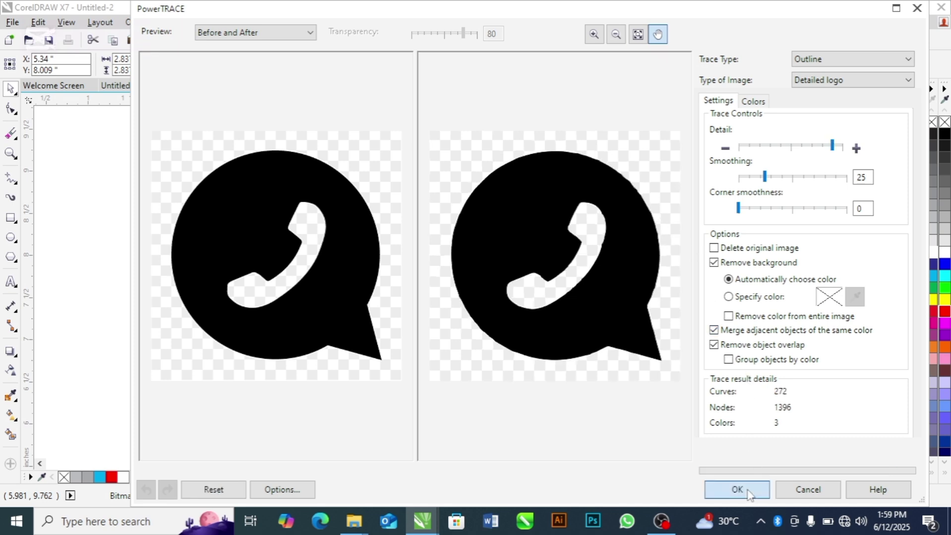
Step: Move the traced logo aside and delete the original WhatsApp bitmap
{"action": "left_click", "coordinate": [742, 358]}
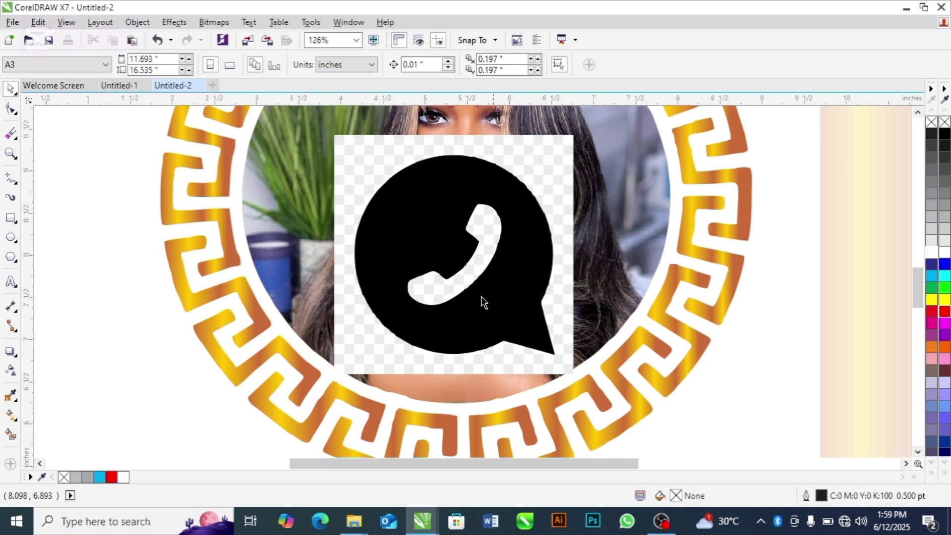
{"action": "left_click_drag", "start_coordinate": [464, 289], "coordinate": [642, 316]}
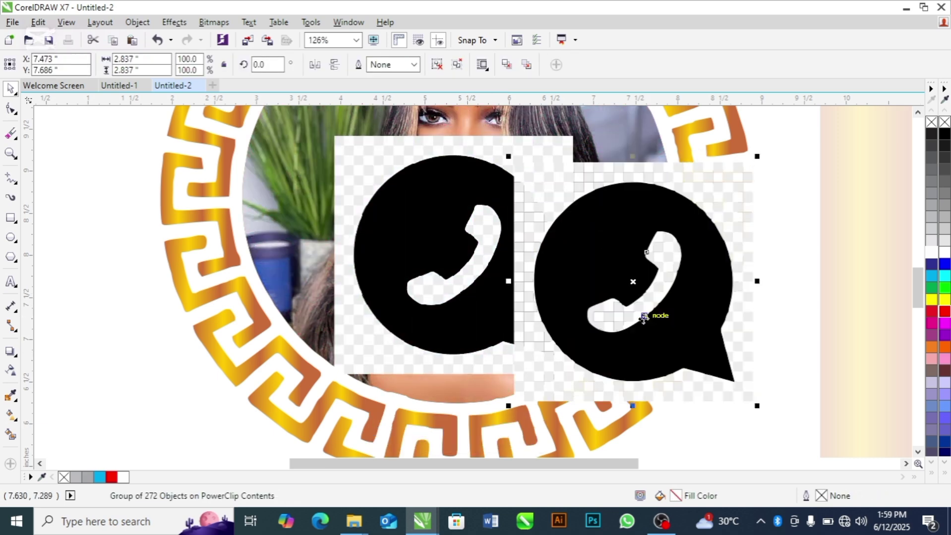
{"action": "left_click", "coordinate": [377, 279]}
{"action": "key", "text": "Delete"}
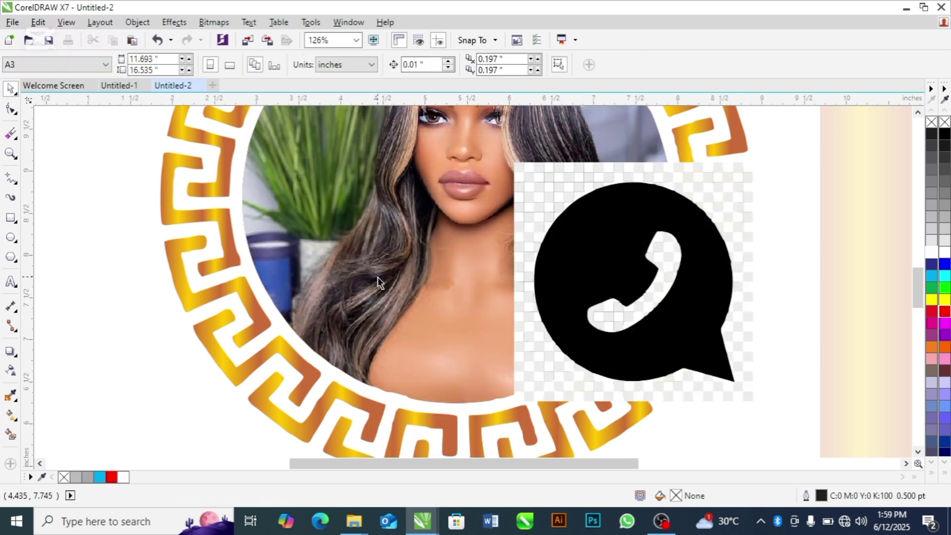
{"action": "key", "text": "F4"}
Step: Ungroup the traced logo, keep the phone shape, and delete the leftover trace fragments
{"action": "left_click", "coordinate": [502, 292]}
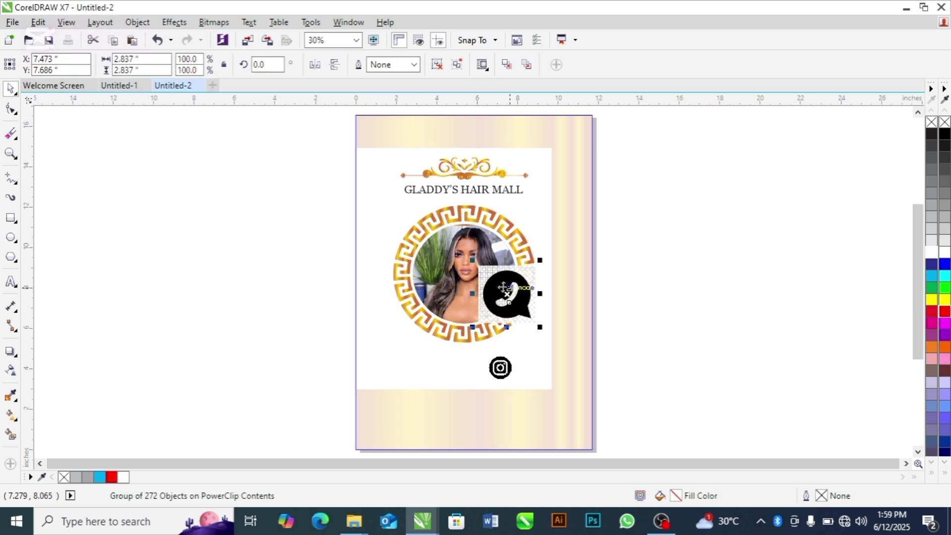
{"action": "left_click_drag", "start_coordinate": [502, 291], "coordinate": [247, 309]}
{"action": "left_click", "coordinate": [276, 241]}
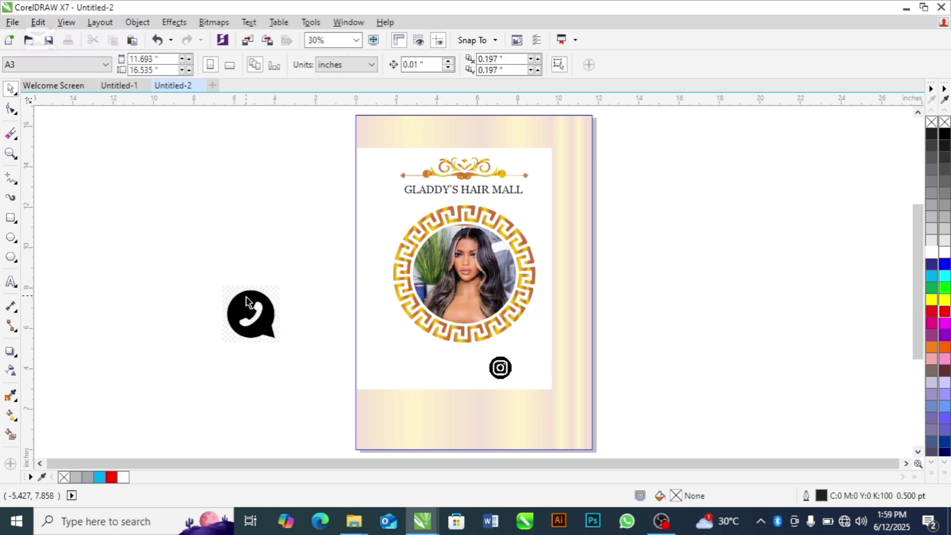
{"action": "left_click", "coordinate": [246, 298]}
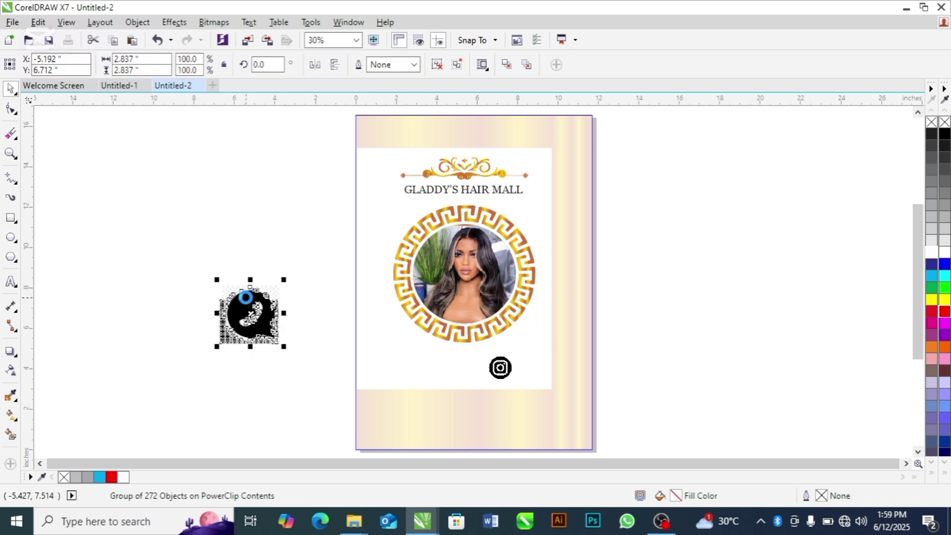
{"action": "key", "text": "ctrl+u"}
{"action": "left_click", "coordinate": [116, 258]}
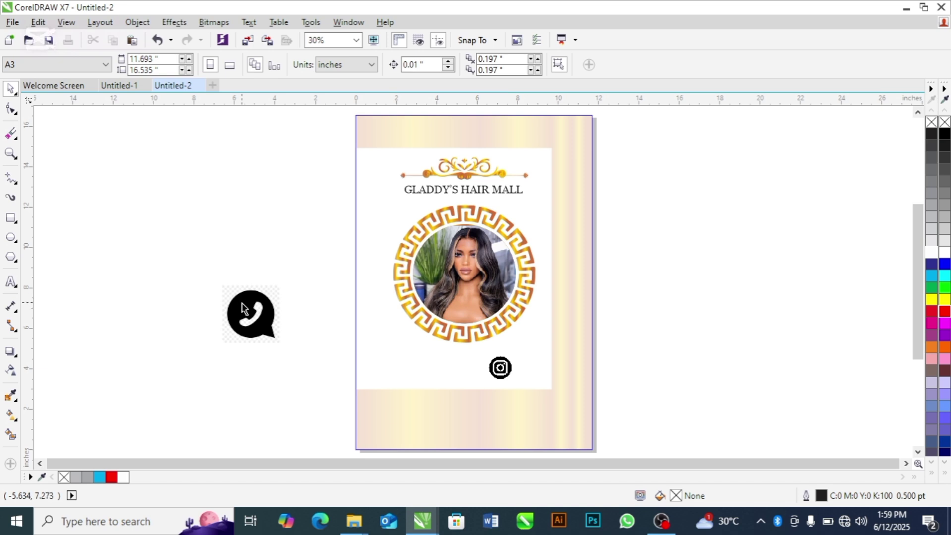
{"action": "left_click_drag", "start_coordinate": [241, 300], "coordinate": [427, 273]}
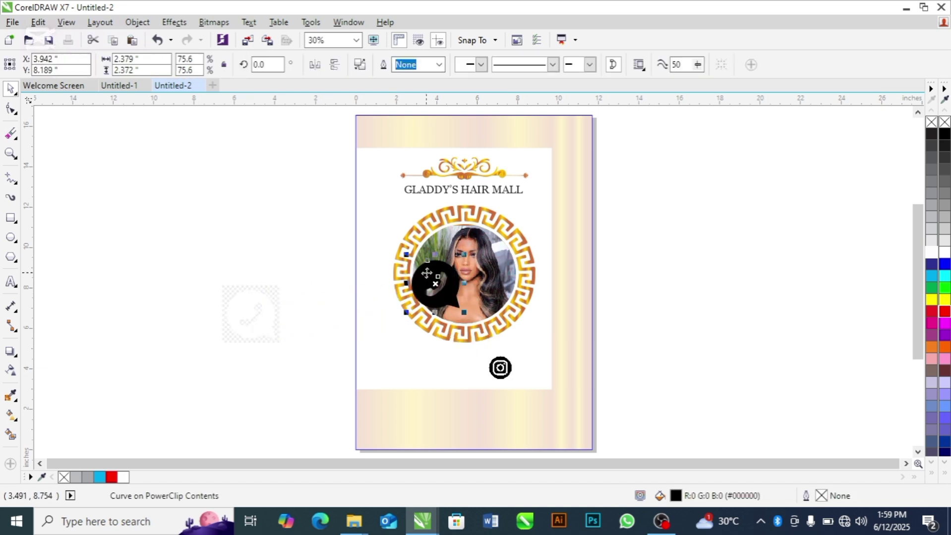
{"action": "left_click_drag", "start_coordinate": [137, 249], "coordinate": [304, 357]}
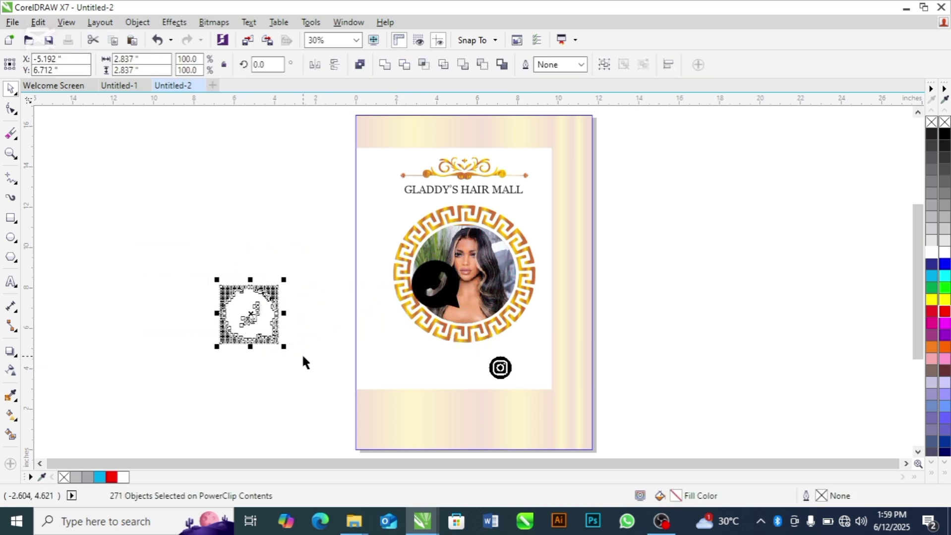
{"action": "key", "text": "Delete"}
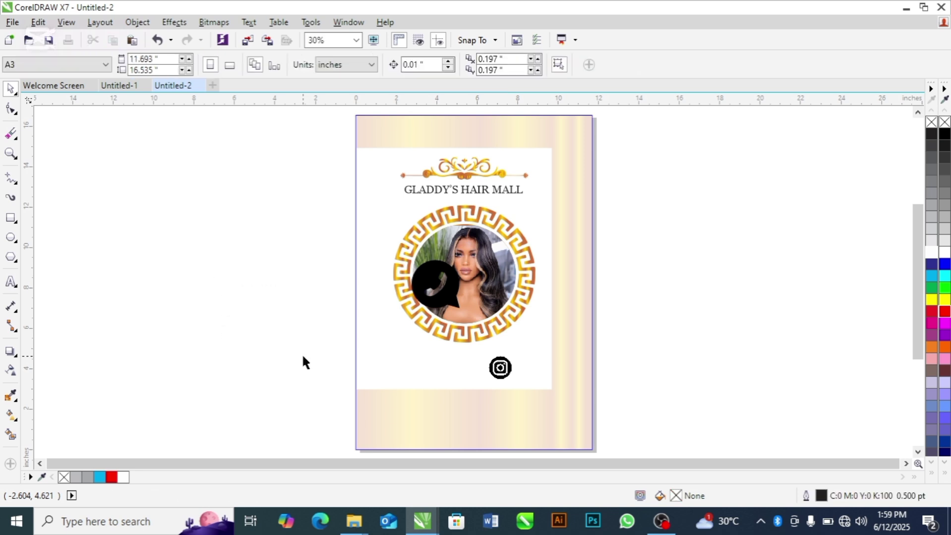
Step: Shrink the phone logo and place it below the photo on the left
{"action": "left_click", "coordinate": [424, 281]}
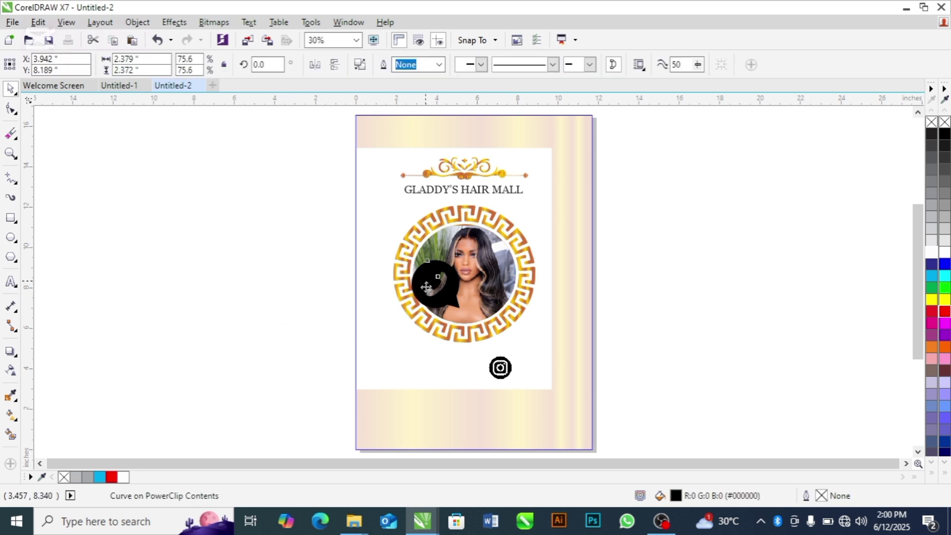
{"action": "left_click_drag", "start_coordinate": [425, 282], "coordinate": [411, 361]}
{"action": "key", "text": "z"}
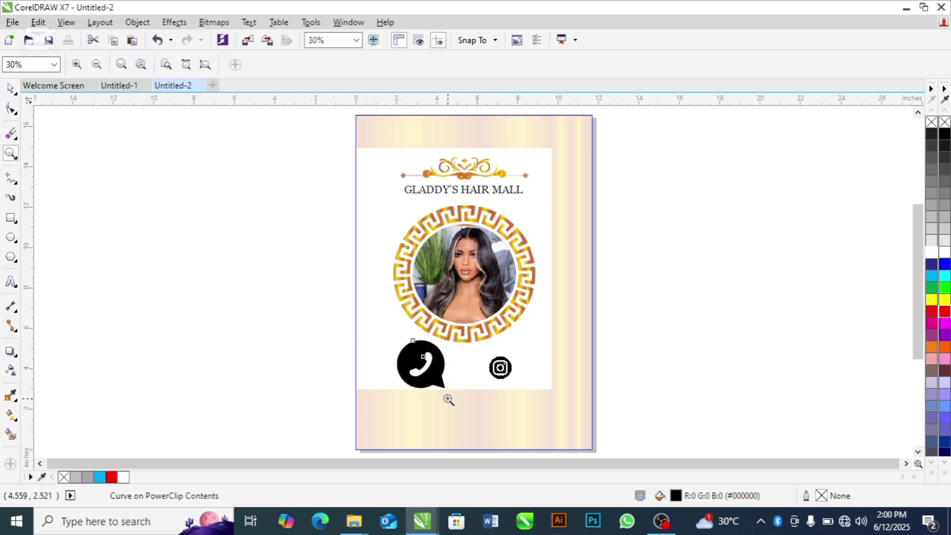
{"action": "left_click_drag", "start_coordinate": [335, 308], "coordinate": [541, 406]}
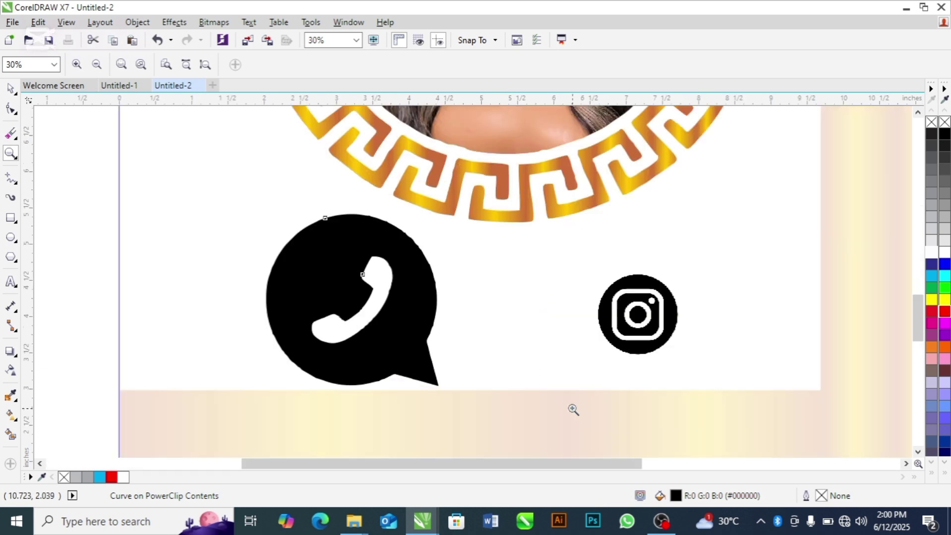
{"action": "key", "text": "space"}
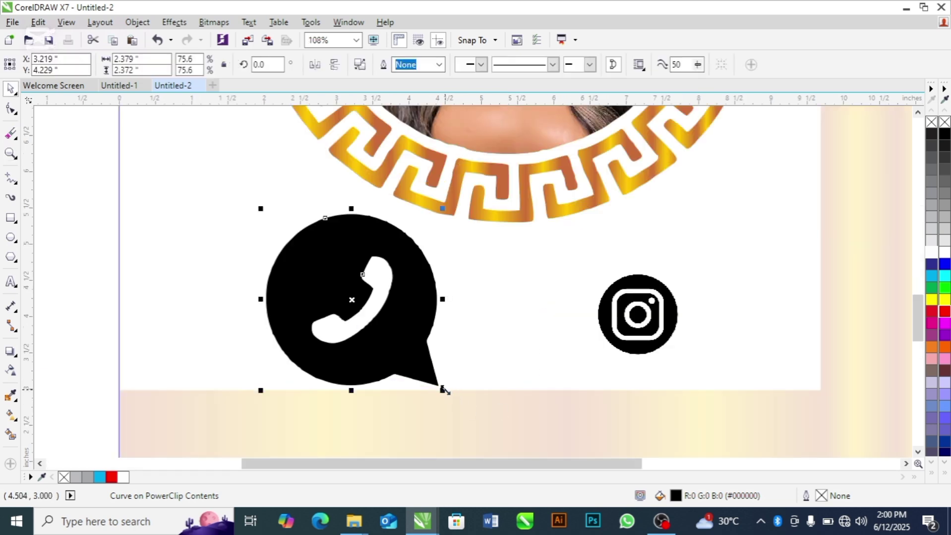
{"action": "left_click_drag", "start_coordinate": [443, 390], "coordinate": [328, 277]}
{"action": "left_click_drag", "start_coordinate": [298, 246], "coordinate": [323, 319]}
Step: Shrink the Instagram icon and move it up and right below the photo
{"action": "left_click", "coordinate": [658, 325]}
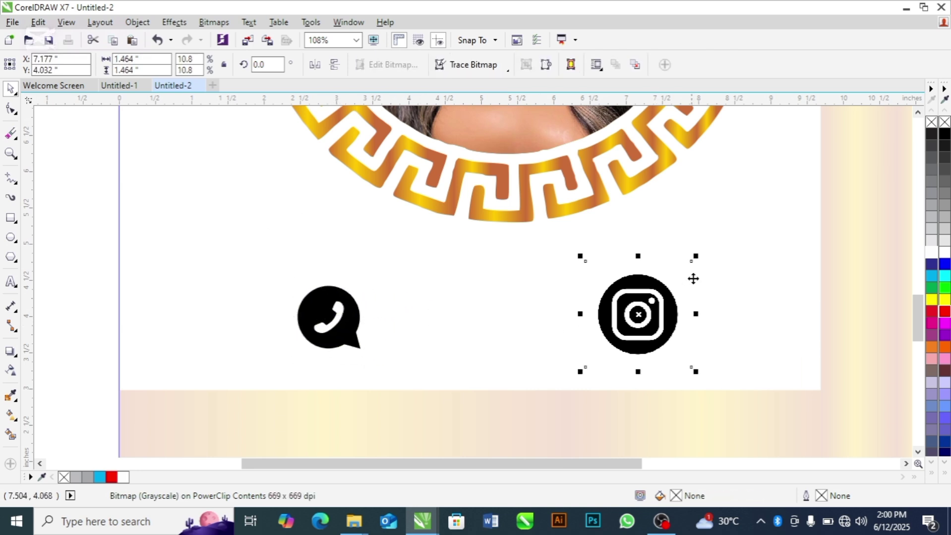
{"action": "left_click_drag", "start_coordinate": [697, 255], "coordinate": [693, 270]}
{"action": "left_click", "coordinate": [627, 325]}
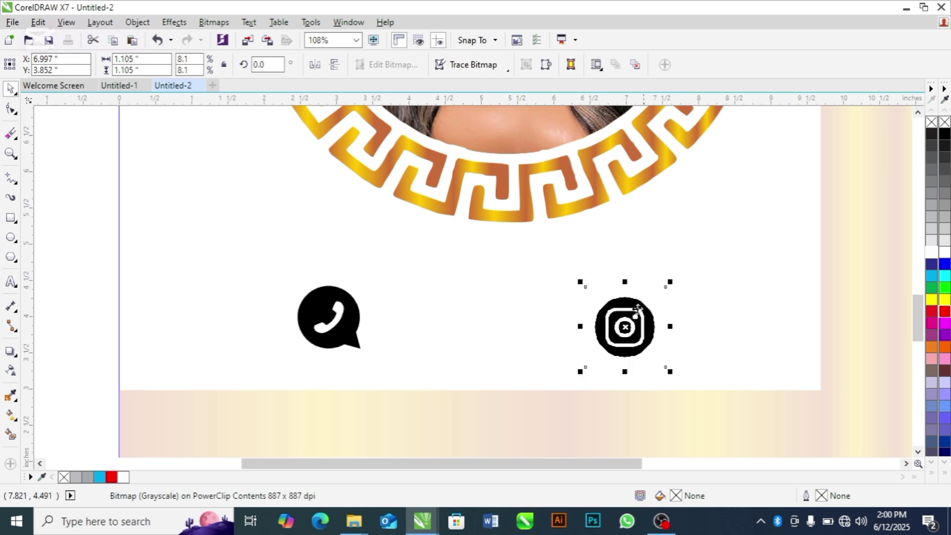
{"action": "left_click", "coordinate": [629, 322]}
{"action": "left_click_drag", "start_coordinate": [630, 313], "coordinate": [654, 305]}
Step: Type the shop's phone number beside the phone logo, grouping its digits with spaces
{"action": "left_click", "coordinate": [346, 336], "text": "shift"}
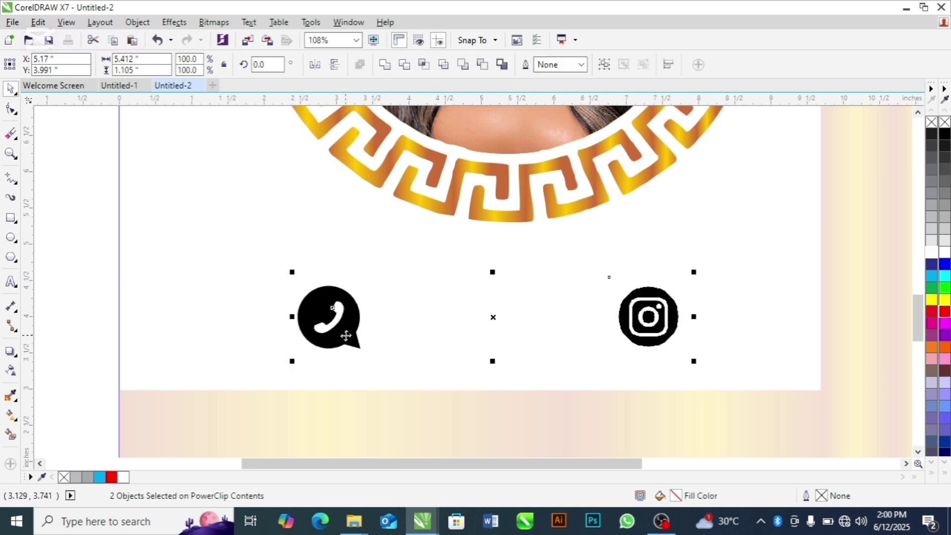
{"action": "left_click", "coordinate": [69, 287]}
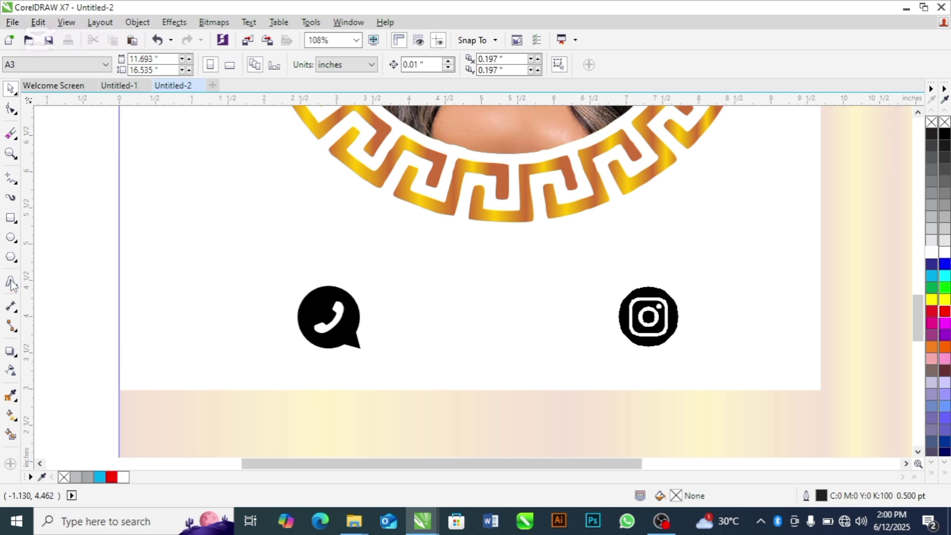
{"action": "left_click", "coordinate": [11, 282]}
{"action": "left_click", "coordinate": [368, 320]}
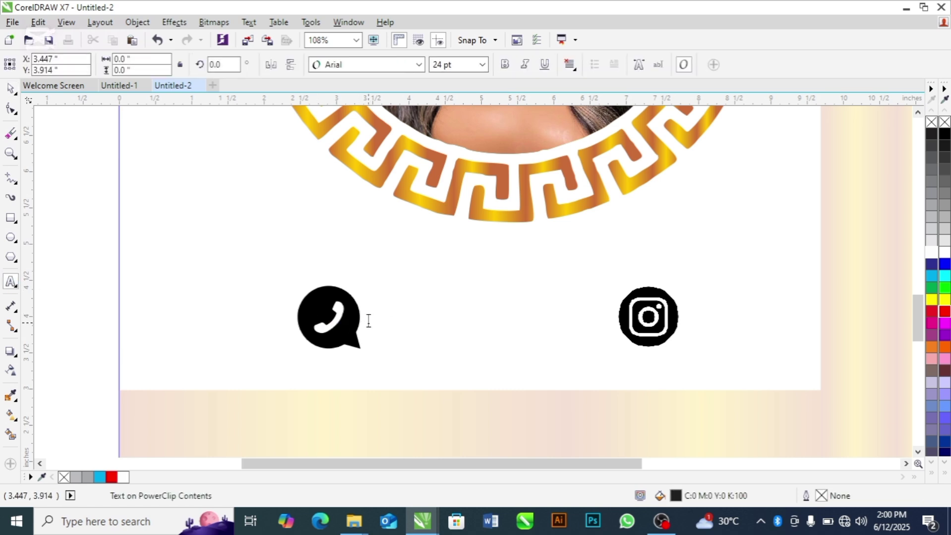
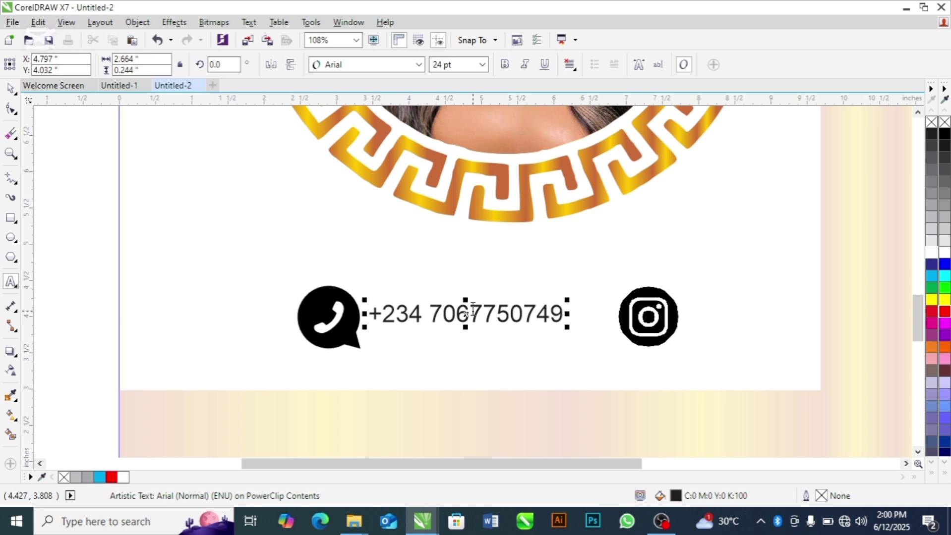
{"action": "left_click", "coordinate": [473, 310]}
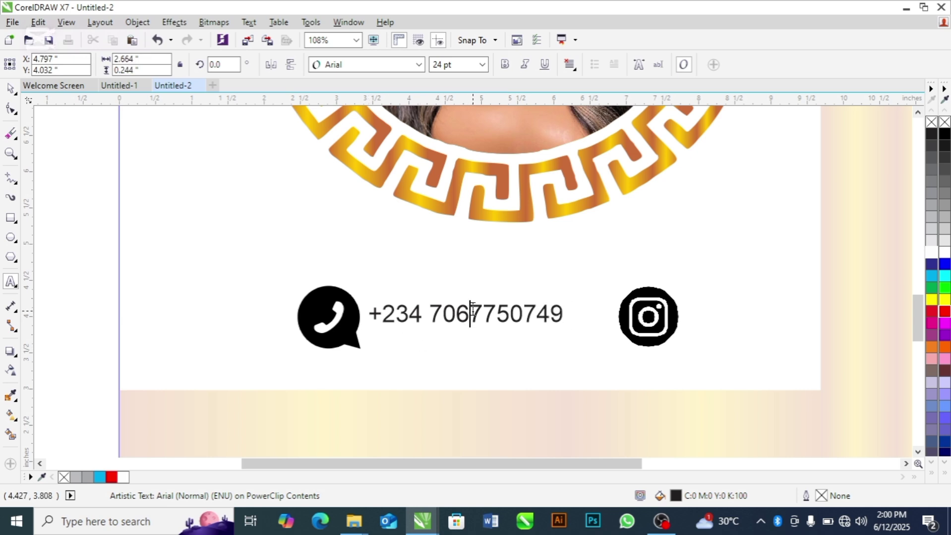
{"action": "left_click", "coordinate": [518, 313]}
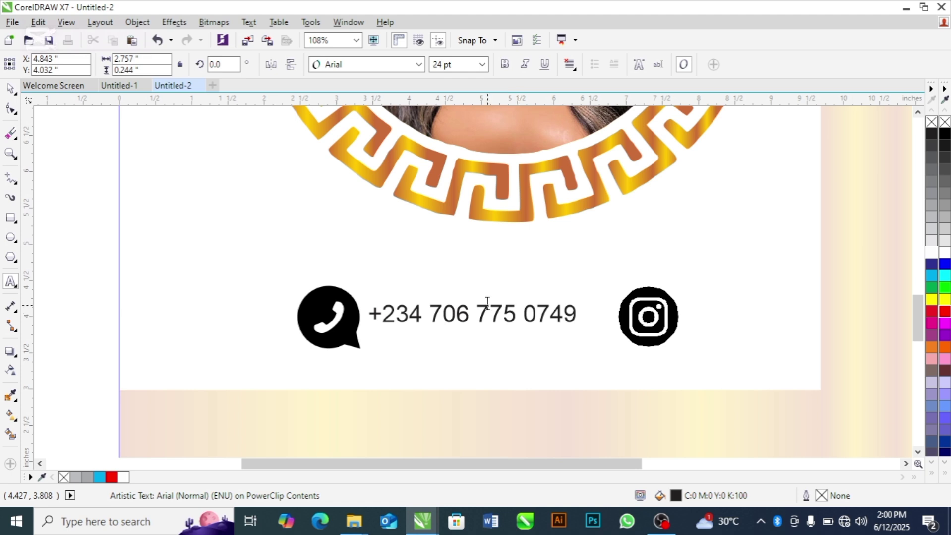
{"action": "left_click_drag", "start_coordinate": [472, 315], "coordinate": [456, 320]}
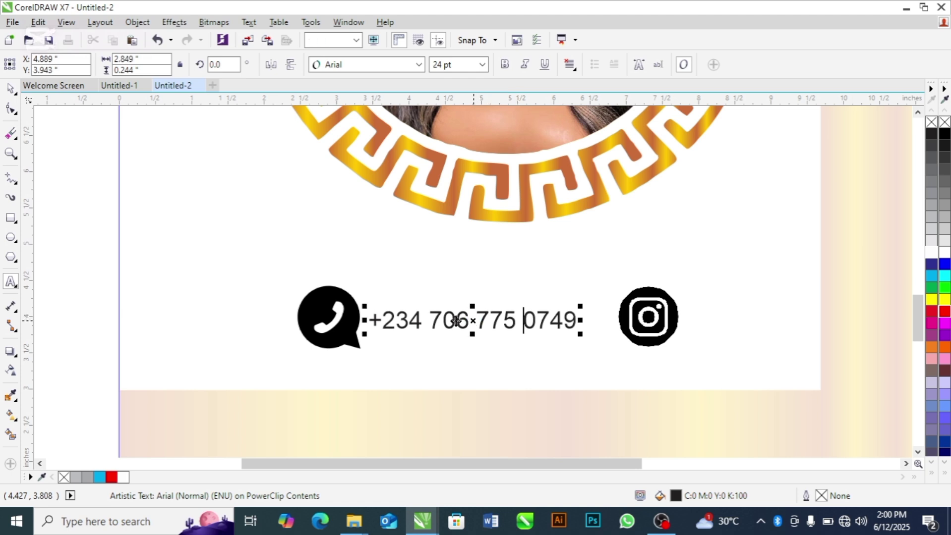
{"action": "left_click", "coordinate": [10, 89]}
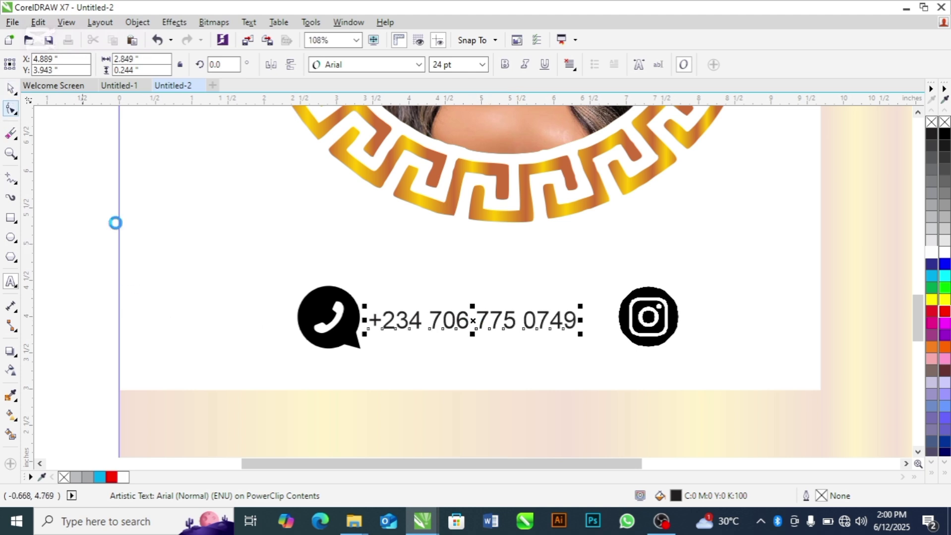
Step: Set the number in Georgia and move it beside the Instagram icon
{"action": "left_click", "coordinate": [419, 64]}
{"action": "left_click", "coordinate": [396, 100]}
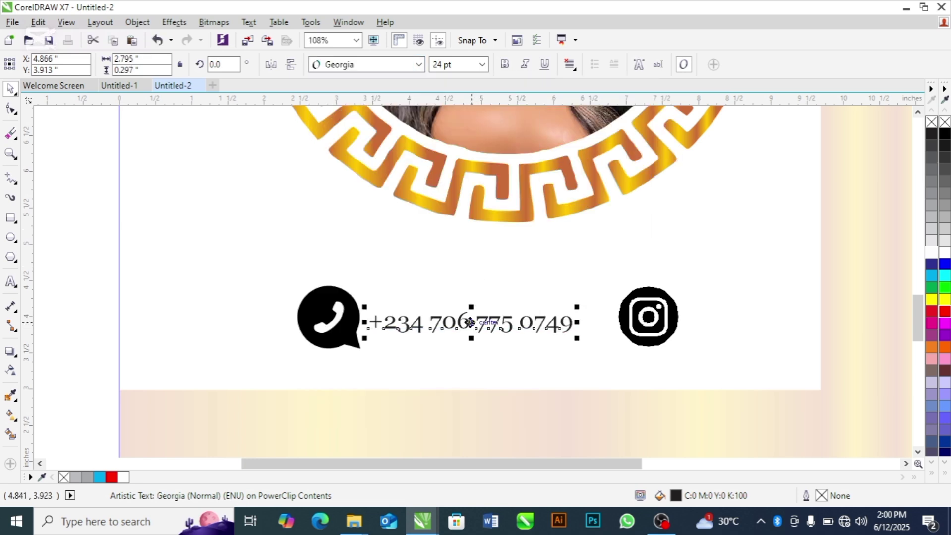
{"action": "left_click_drag", "start_coordinate": [470, 322], "coordinate": [472, 320]}
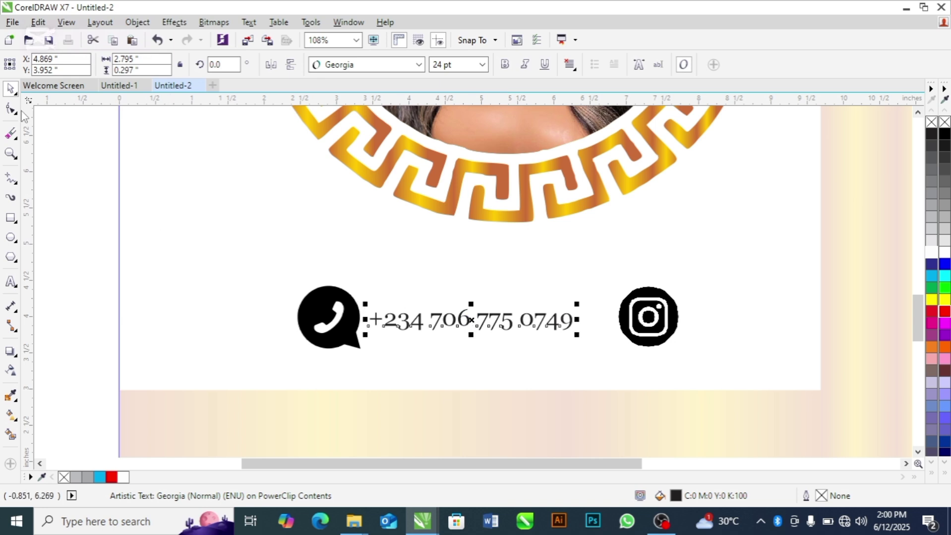
{"action": "left_click", "coordinate": [92, 190]}
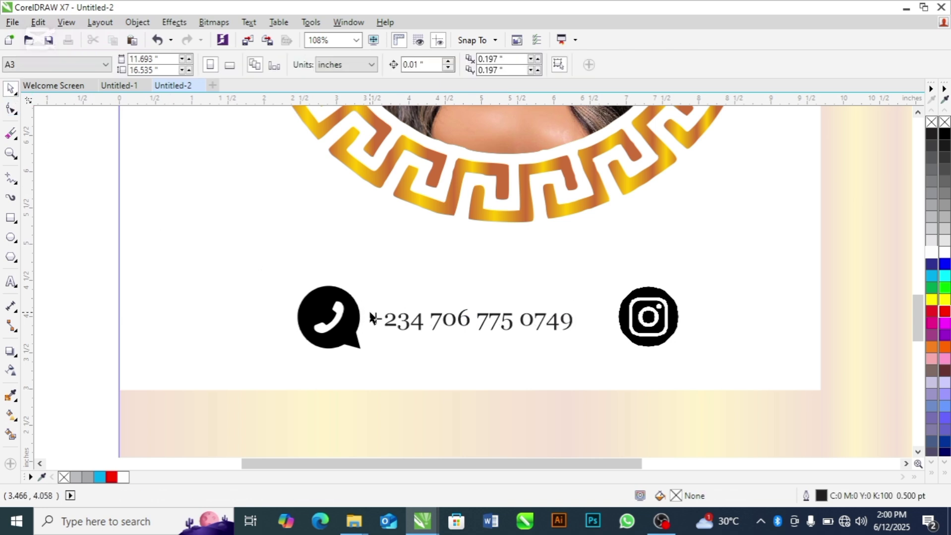
{"action": "left_click", "coordinate": [416, 328]}
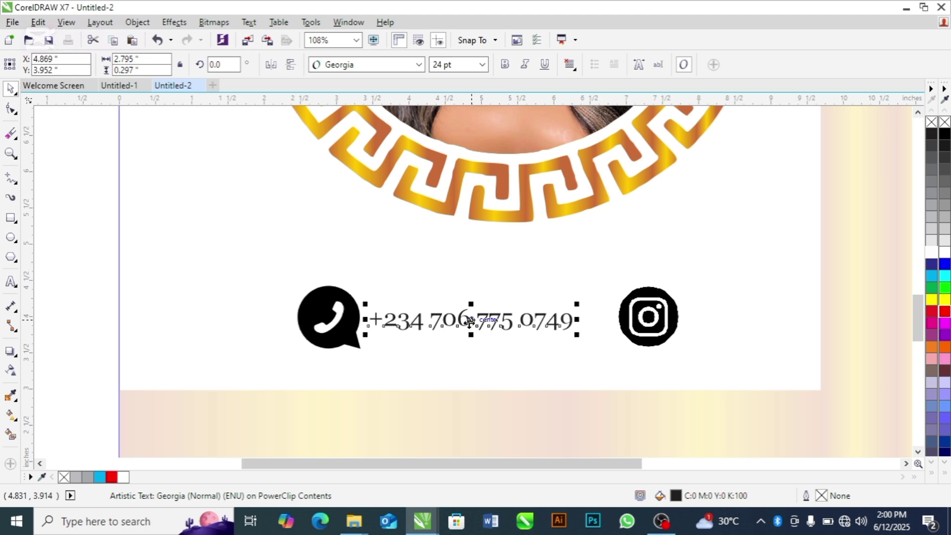
{"action": "left_click_drag", "start_coordinate": [470, 321], "coordinate": [779, 313]}
Step: Copy the number beside the Instagram icon and replace it with the shop's Instagram handle
{"action": "right_click", "coordinate": [778, 313]}
{"action": "left_click", "coordinate": [766, 320]}
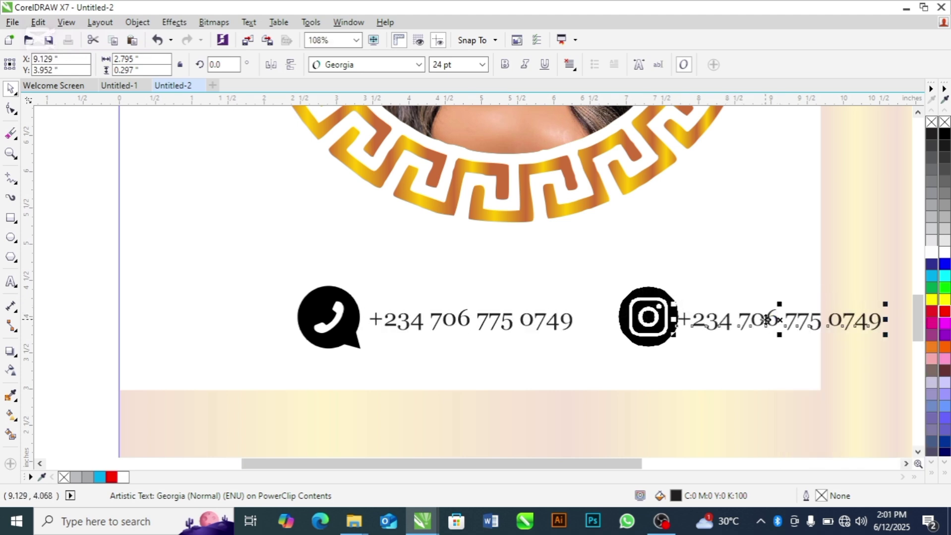
{"action": "double_click", "coordinate": [766, 320]}
{"action": "key", "text": "ctrl+a"}
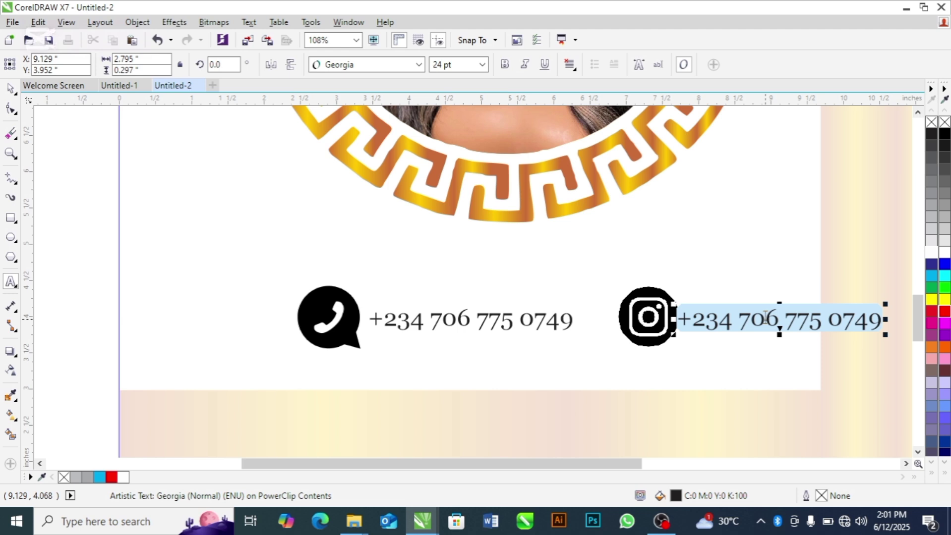
{"action": "left_click", "coordinate": [747, 317]}
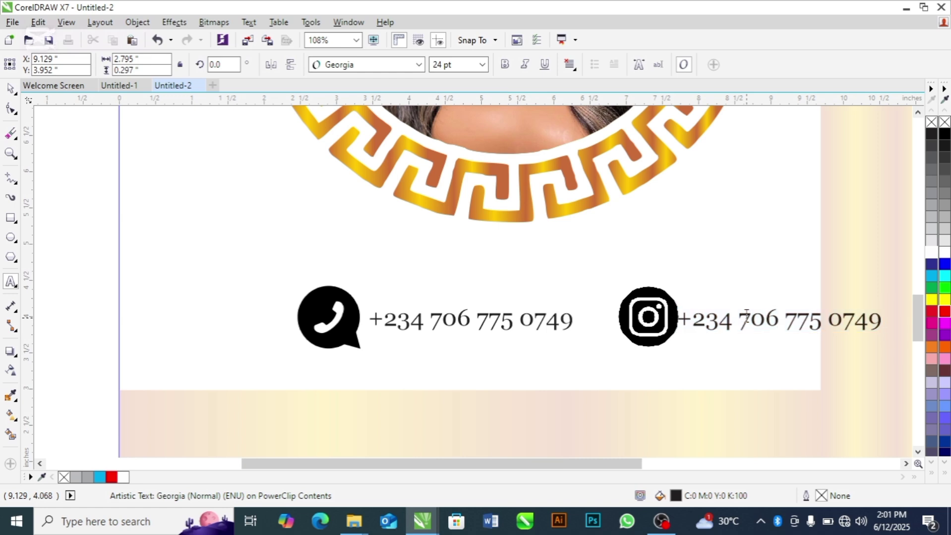
{"action": "key", "text": "ctrl+a"}
{"action": "type", "text": "@"}
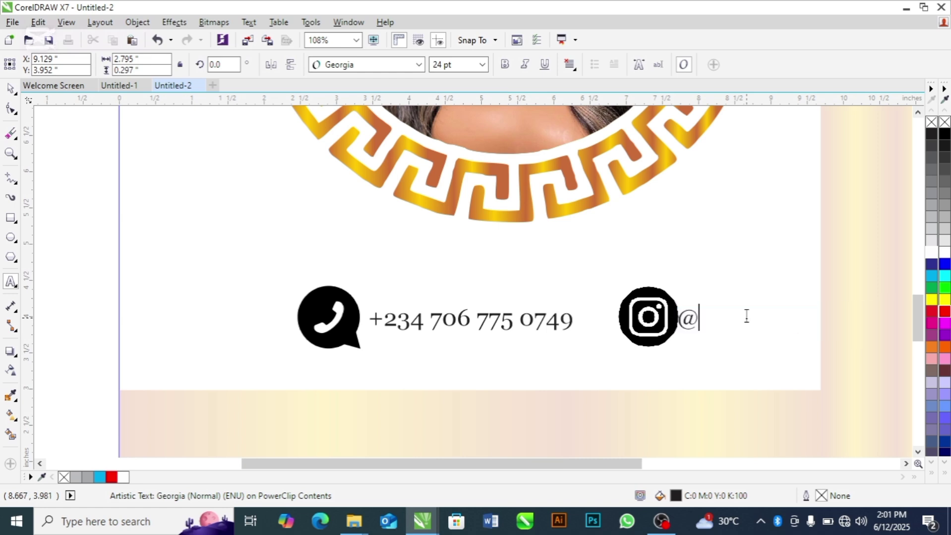
{"action": "type", "text": "gladdys"}
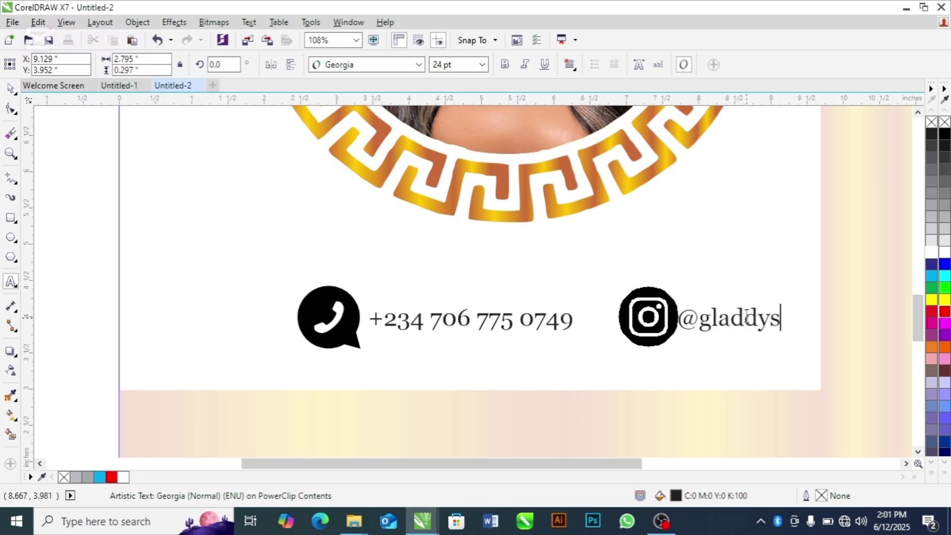
{"action": "type", "text": "_hai"}
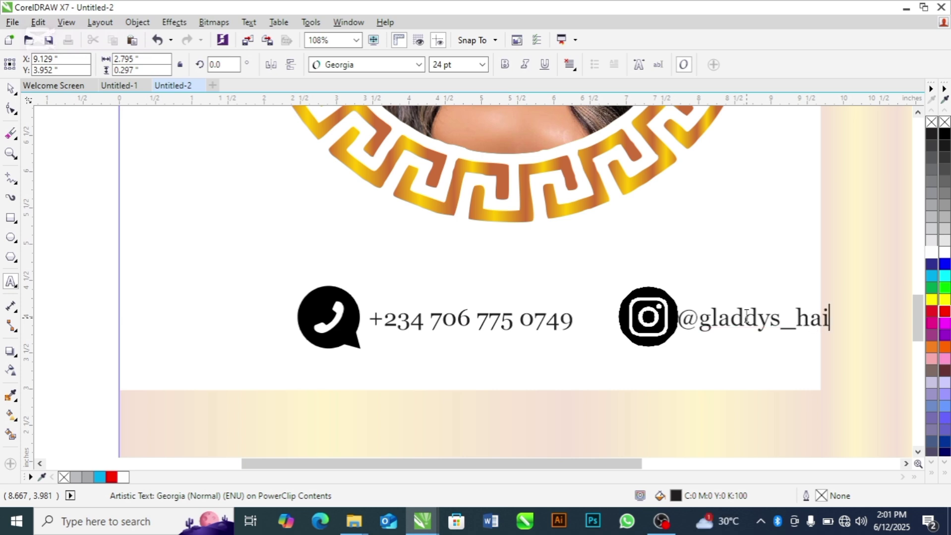
{"action": "type", "text": "rmap"}
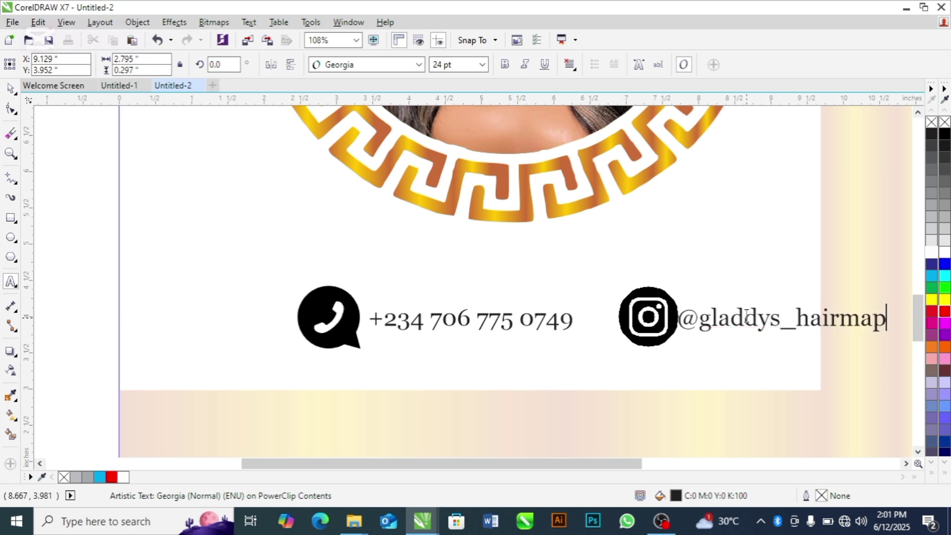
{"action": "type", "text": "p"}
{"action": "key", "text": "BackSpace"}
{"action": "key", "text": "BackSpace"}
{"action": "type", "text": "ll"}
{"action": "left_click_drag", "start_coordinate": [783, 319], "coordinate": [790, 316]}
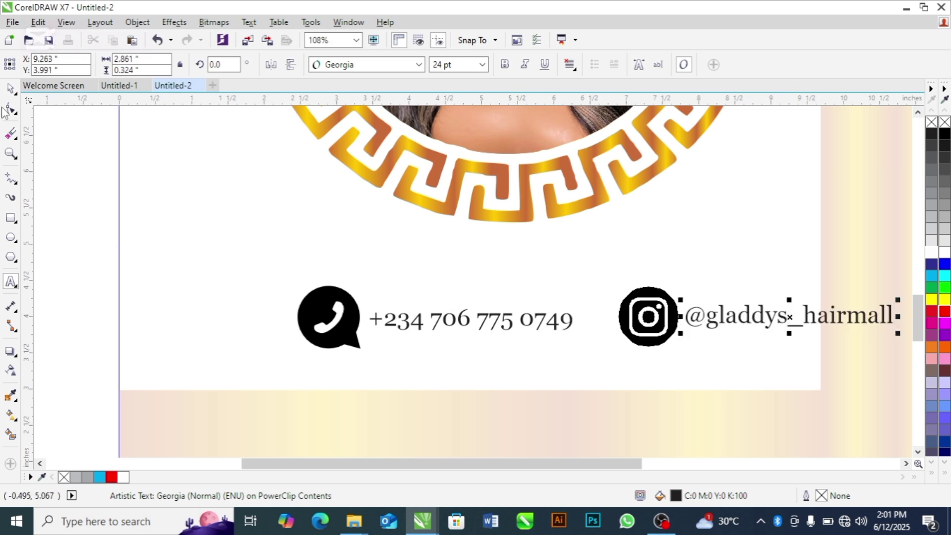
{"action": "key", "text": "F4"}
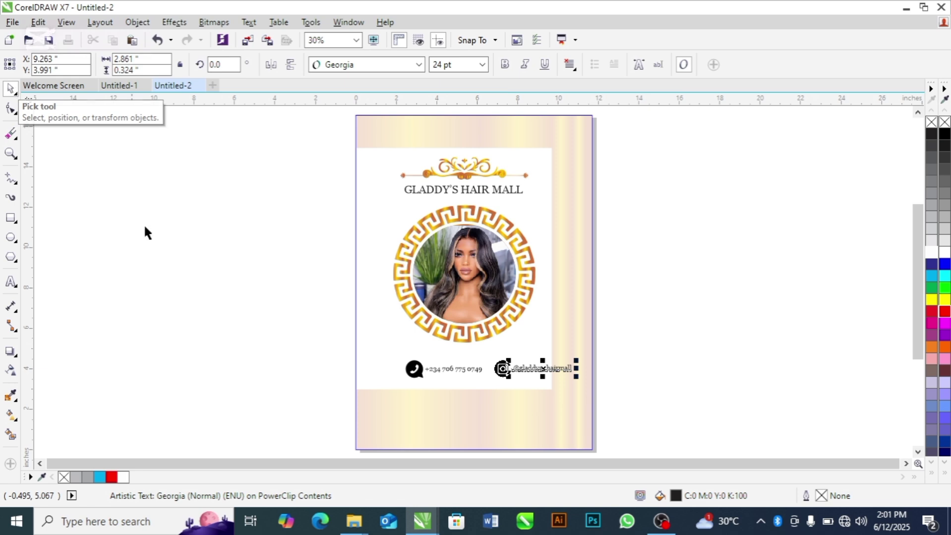
Step: Move the whole contact row of icons and texts to the left
{"action": "left_click_drag", "start_coordinate": [282, 324], "coordinate": [605, 420]}
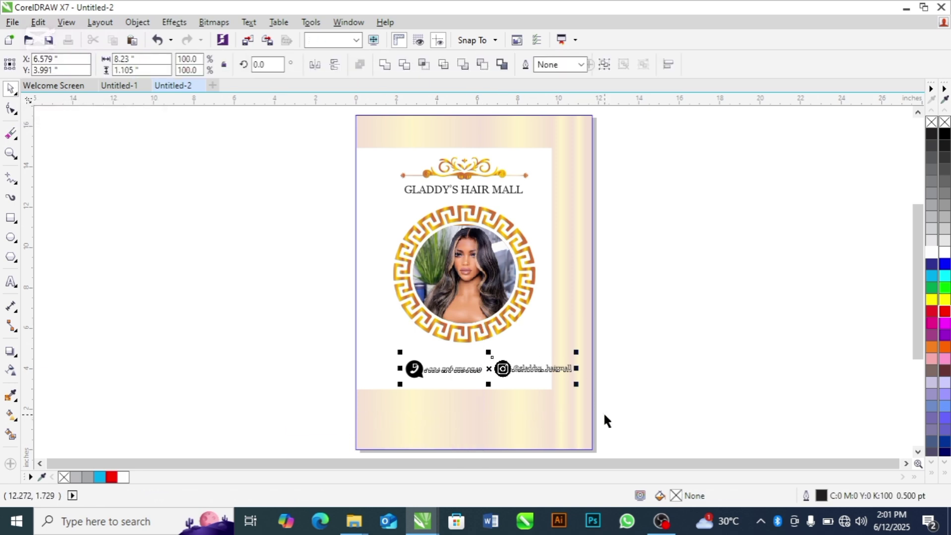
{"action": "left_click_drag", "start_coordinate": [477, 367], "coordinate": [468, 372]}
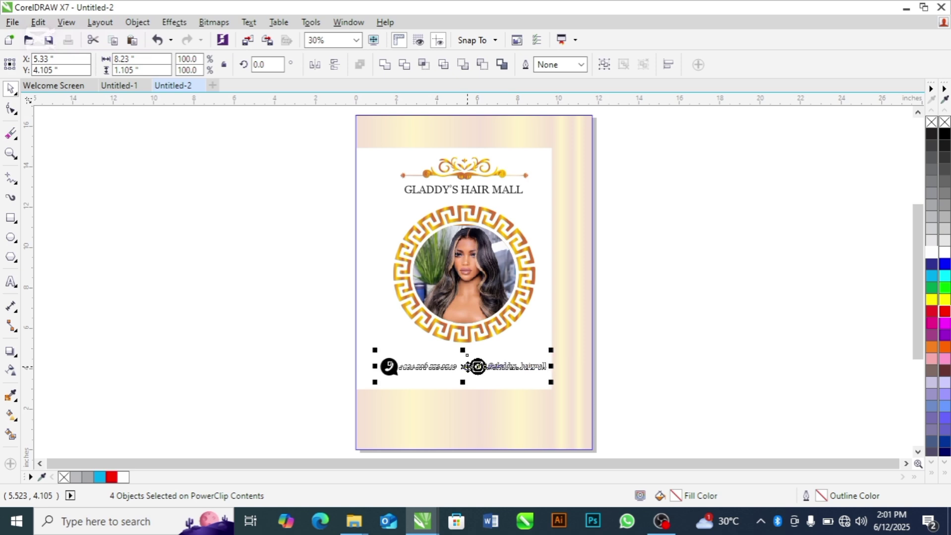
{"action": "left_click", "coordinate": [275, 353]}
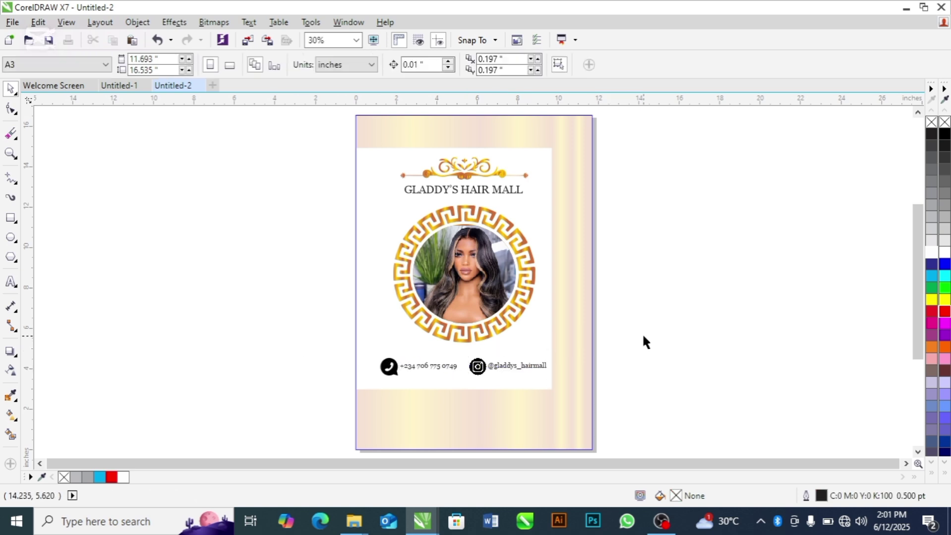
{"action": "left_click_drag", "start_coordinate": [643, 337], "coordinate": [346, 400]}
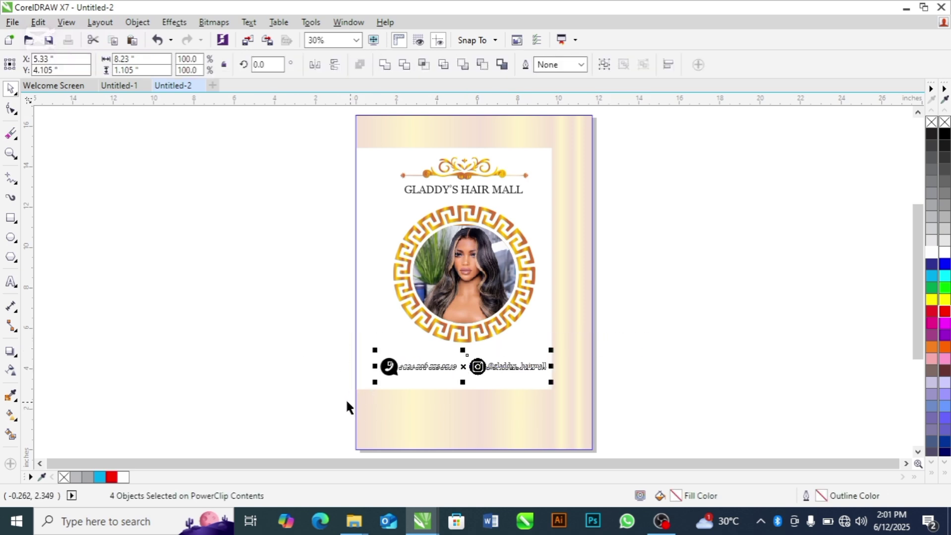
{"action": "left_click", "coordinate": [283, 377]}
Step: Shrink the WhatsApp and Instagram icons to about 0.6 inch beside their text lines
{"action": "key", "text": "z"}
{"action": "left_click_drag", "start_coordinate": [324, 324], "coordinate": [542, 400]}
{"action": "key", "text": "space"}
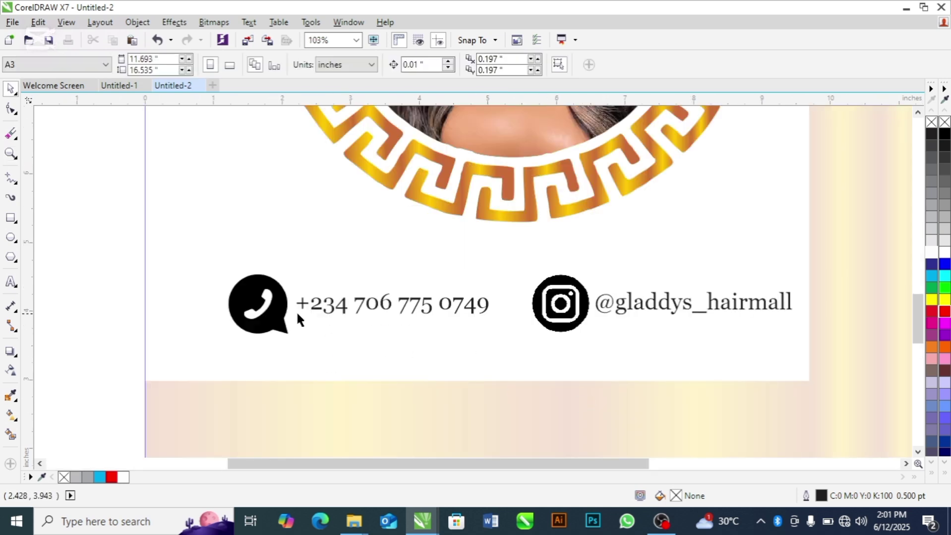
{"action": "left_click", "coordinate": [284, 317]}
{"action": "left_click_drag", "start_coordinate": [291, 339], "coordinate": [276, 327]}
{"action": "left_click_drag", "start_coordinate": [248, 294], "coordinate": [275, 306]}
{"action": "left_click", "coordinate": [555, 298]}
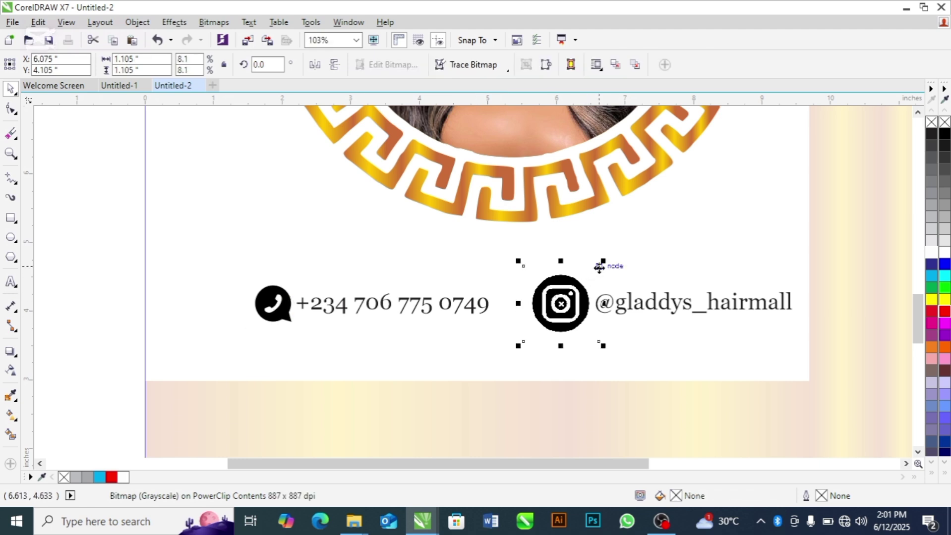
{"action": "left_click_drag", "start_coordinate": [604, 261], "coordinate": [570, 305]}
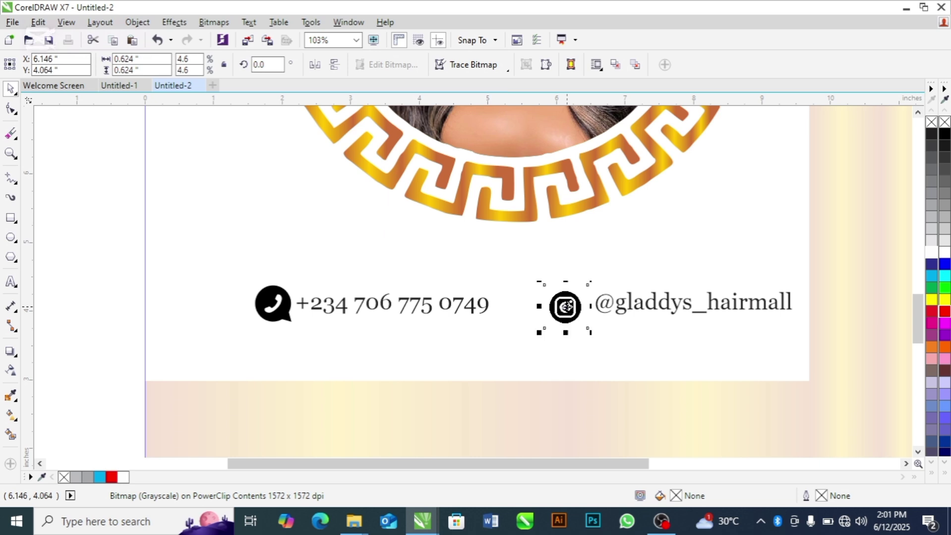
{"action": "left_click_drag", "start_coordinate": [63, 226], "coordinate": [802, 349]}
{"action": "key", "text": "shift+F4"}
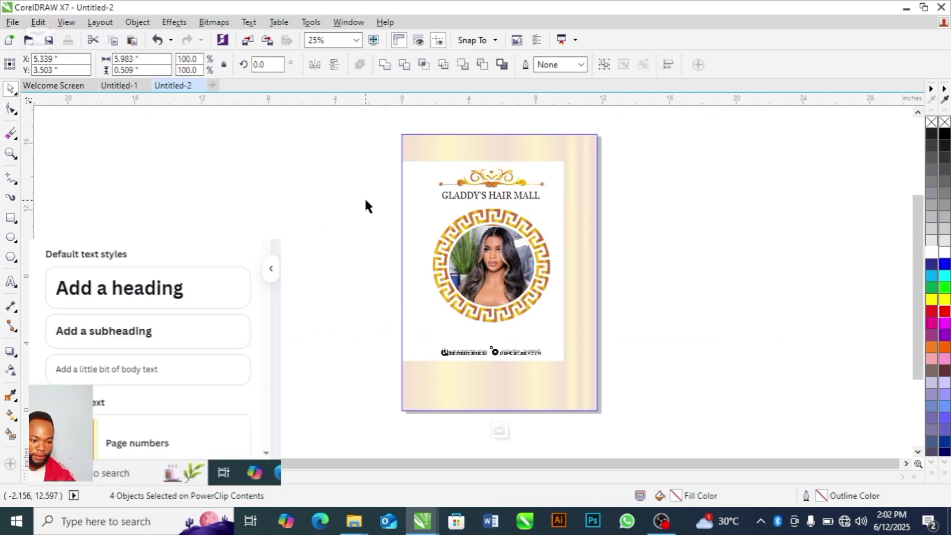
Step: Enlarge the framed photo to about 118% and move it down on the page
{"action": "left_click_drag", "start_coordinate": [365, 200], "coordinate": [582, 330]}
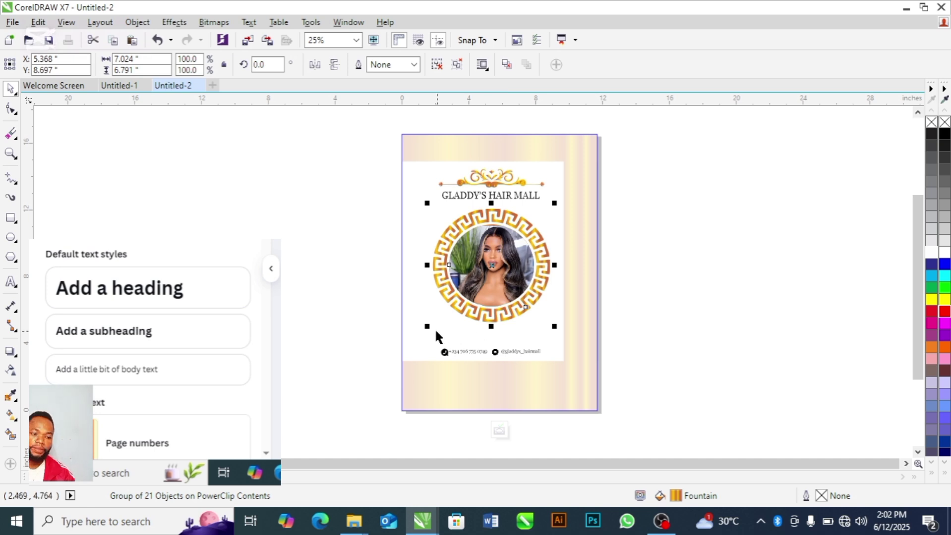
{"action": "left_click_drag", "start_coordinate": [427, 328], "coordinate": [416, 337]}
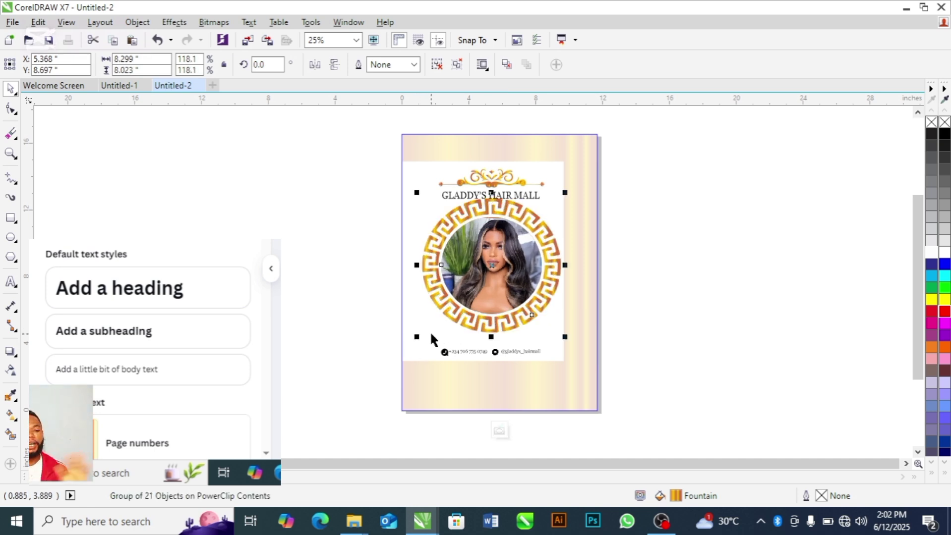
{"action": "left_click_drag", "start_coordinate": [482, 288], "coordinate": [482, 299]}
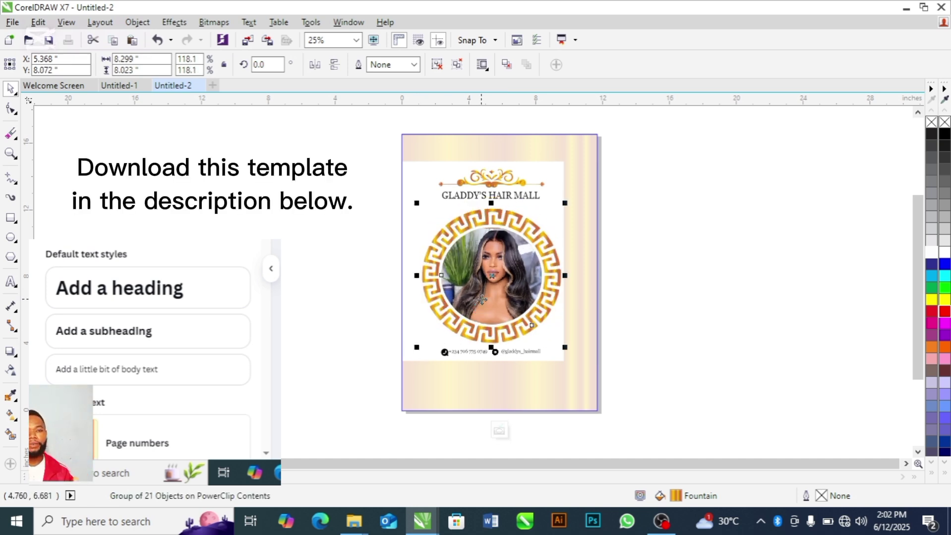
{"action": "left_click", "coordinate": [352, 335]}
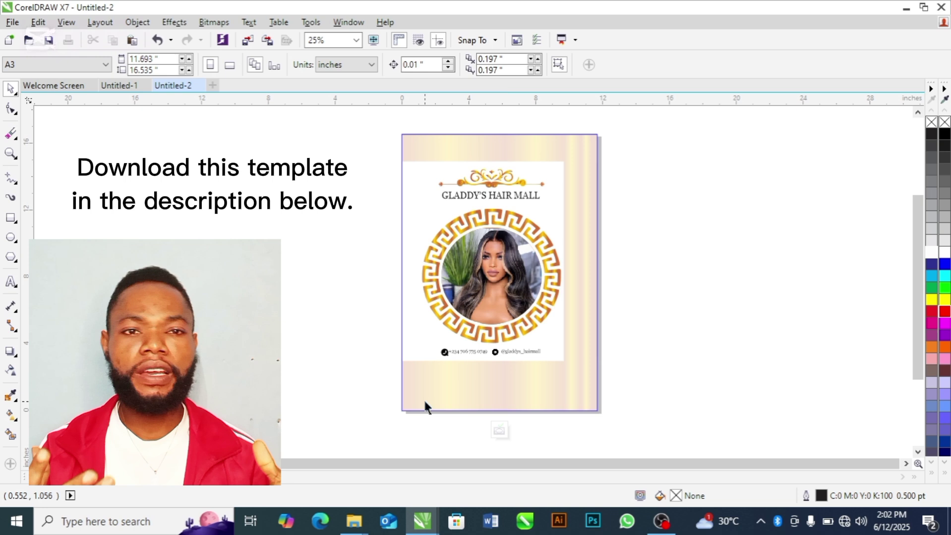
{"action": "left_click", "coordinate": [499, 430]}
{"action": "left_click", "coordinate": [717, 336]}
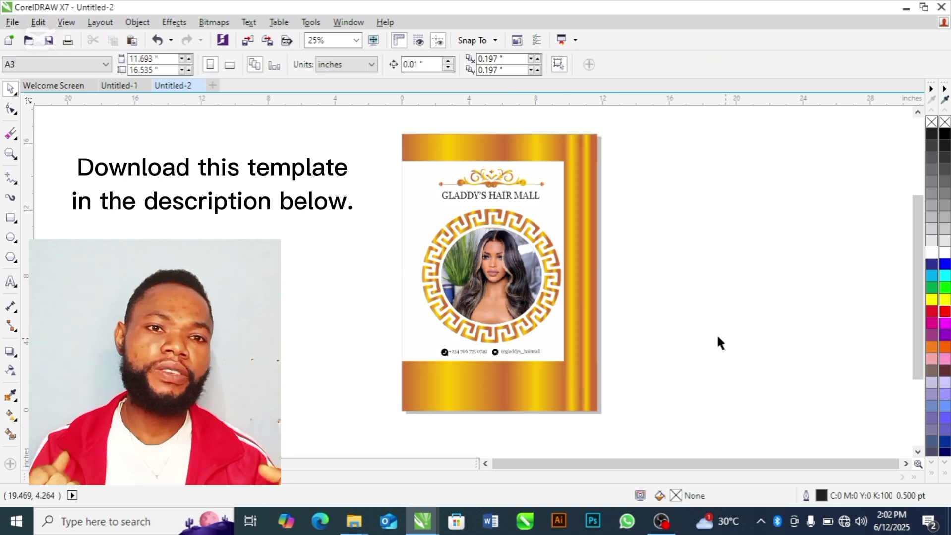
Step: Shift the framed photo slightly left to centre it on the page
{"action": "double_click", "coordinate": [489, 304]}
{"action": "left_click", "coordinate": [489, 305]}
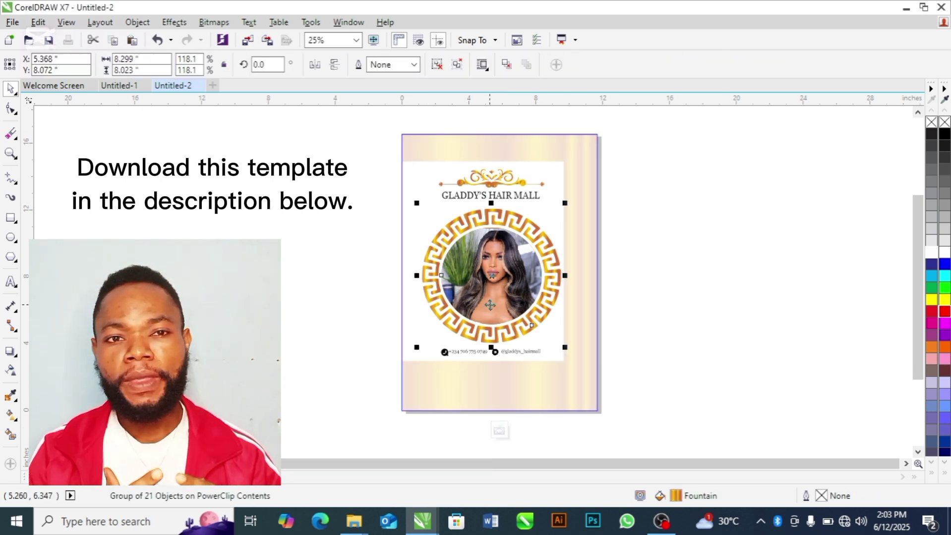
{"action": "left_click_drag", "start_coordinate": [488, 305], "coordinate": [481, 305]}
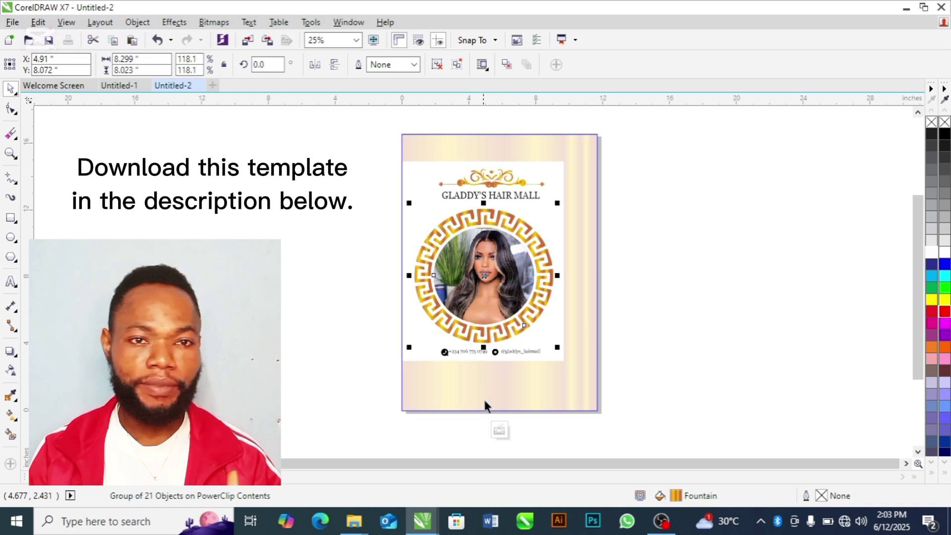
{"action": "left_click", "coordinate": [499, 429]}
{"action": "left_click", "coordinate": [684, 336]}
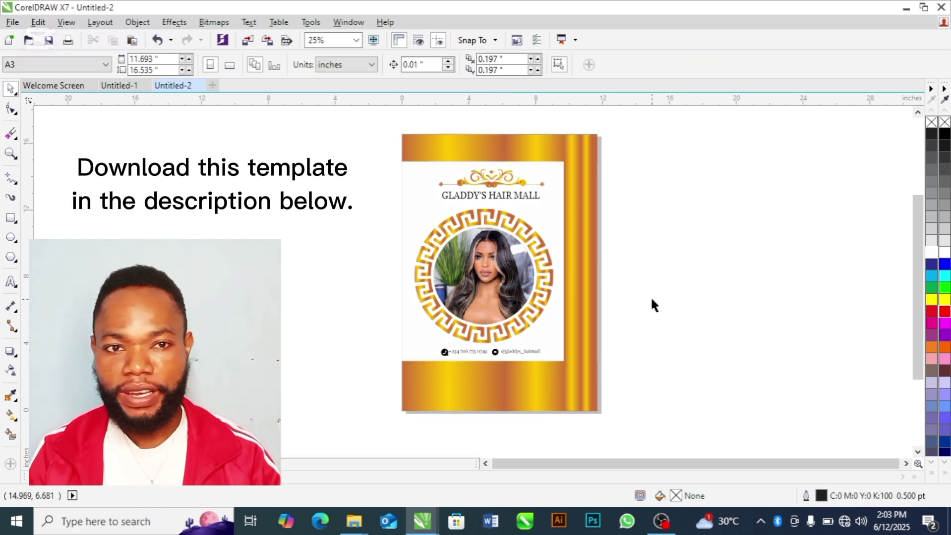
Step: Zoom to the whole flyer and preview it full screen
{"action": "key", "text": "z"}
{"action": "left_click_drag", "start_coordinate": [404, 130], "coordinate": [614, 426]}
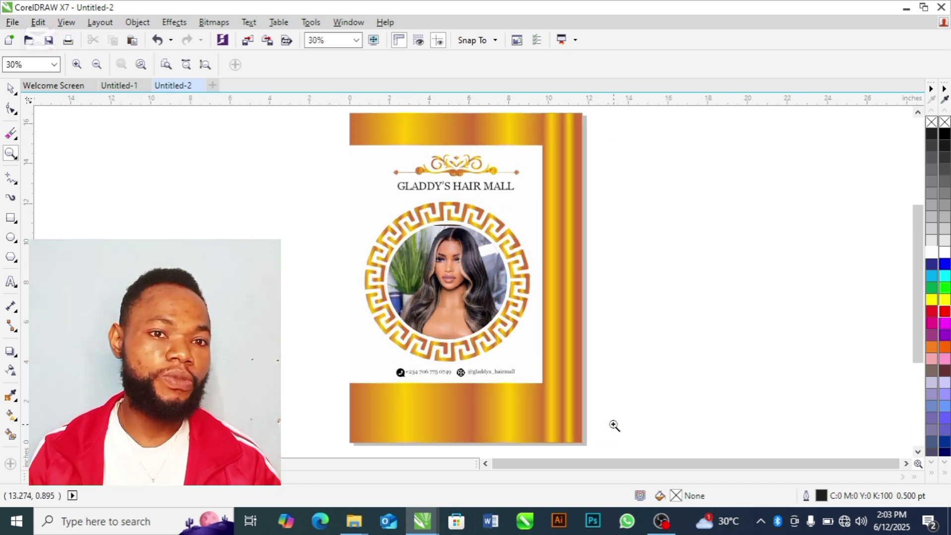
{"action": "key", "text": "F9"}
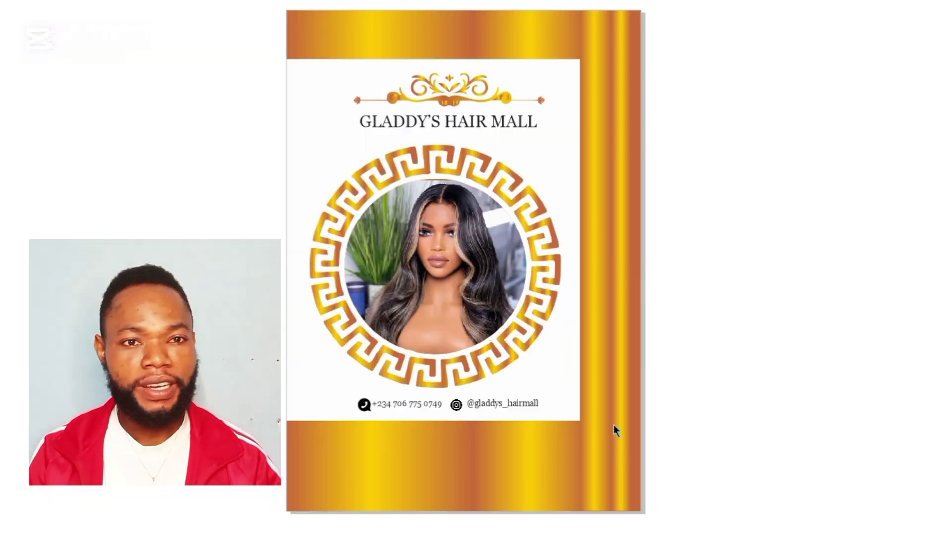